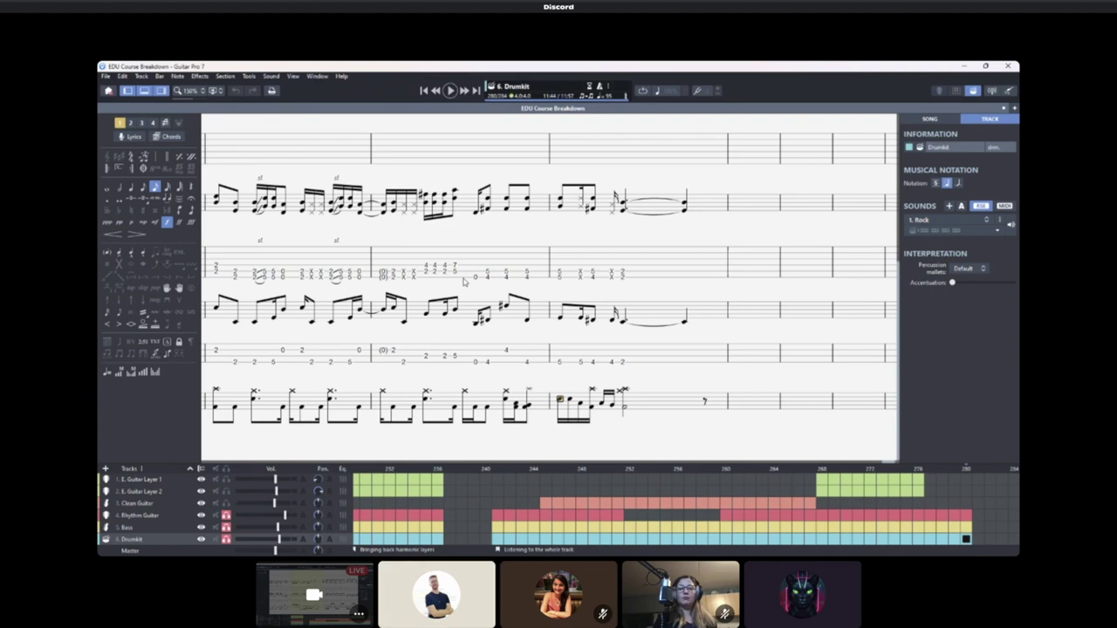
# Highlight the closing bars of the Rhythm Guitar part in the score, and clear the selection
pyautogui.moveTo(458, 280); pyautogui.dragTo(253, 275)
pyautogui.click(405, 245)
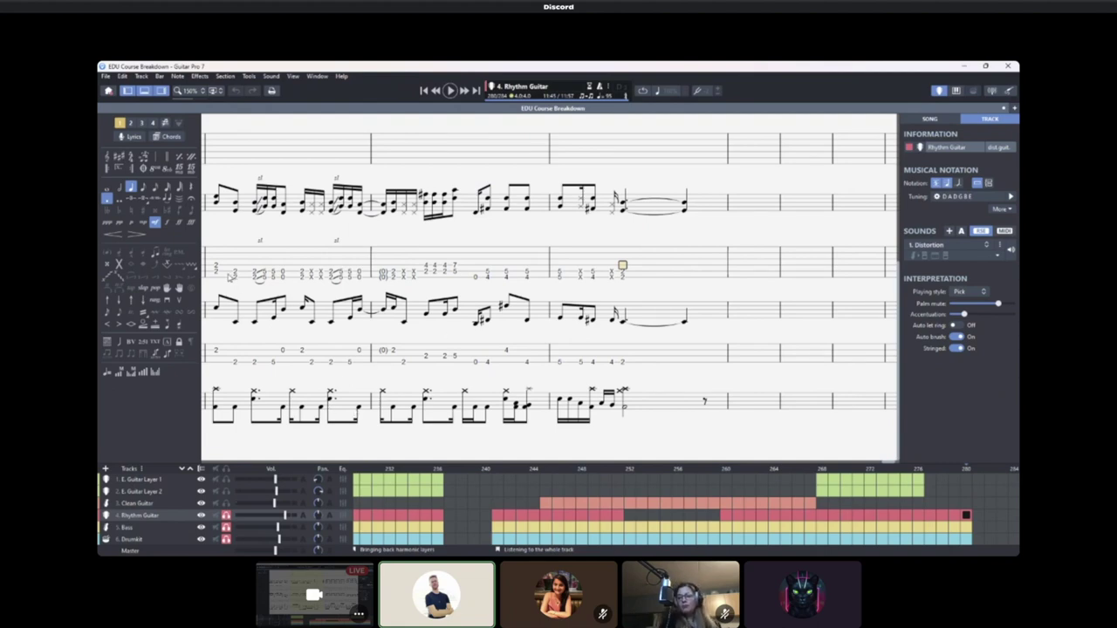
pyautogui.moveTo(219, 278)
pyautogui.mouseDown()
pyautogui.moveTo(654, 286)
pyautogui.moveTo(565, 293)
pyautogui.moveTo(673, 273)
pyautogui.moveTo(219, 277)
pyautogui.mouseUp()
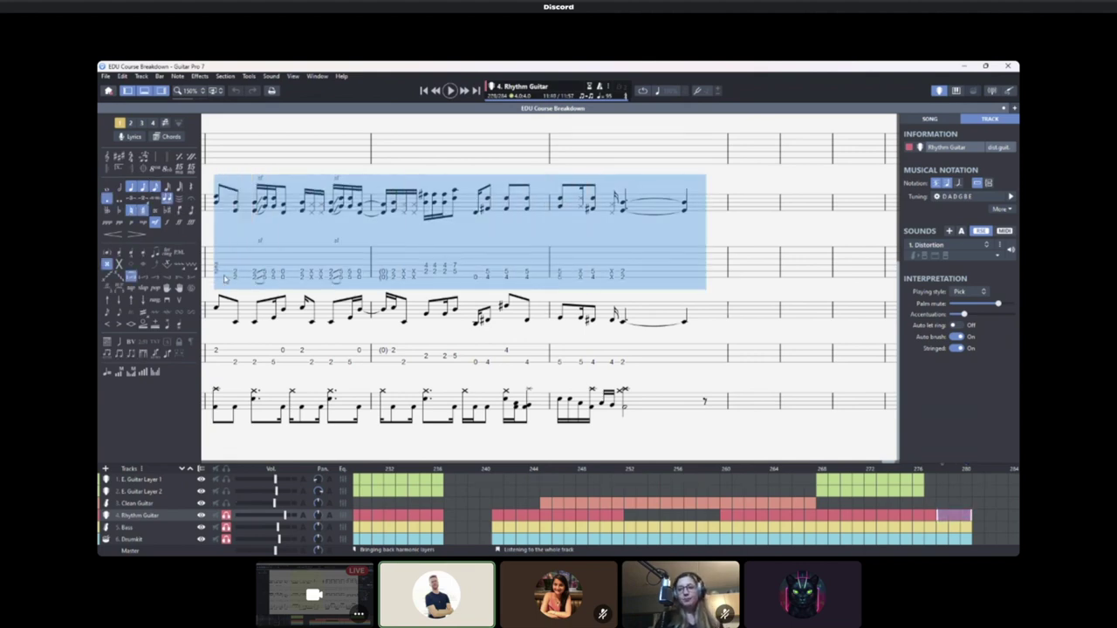
pyautogui.click(222, 278)
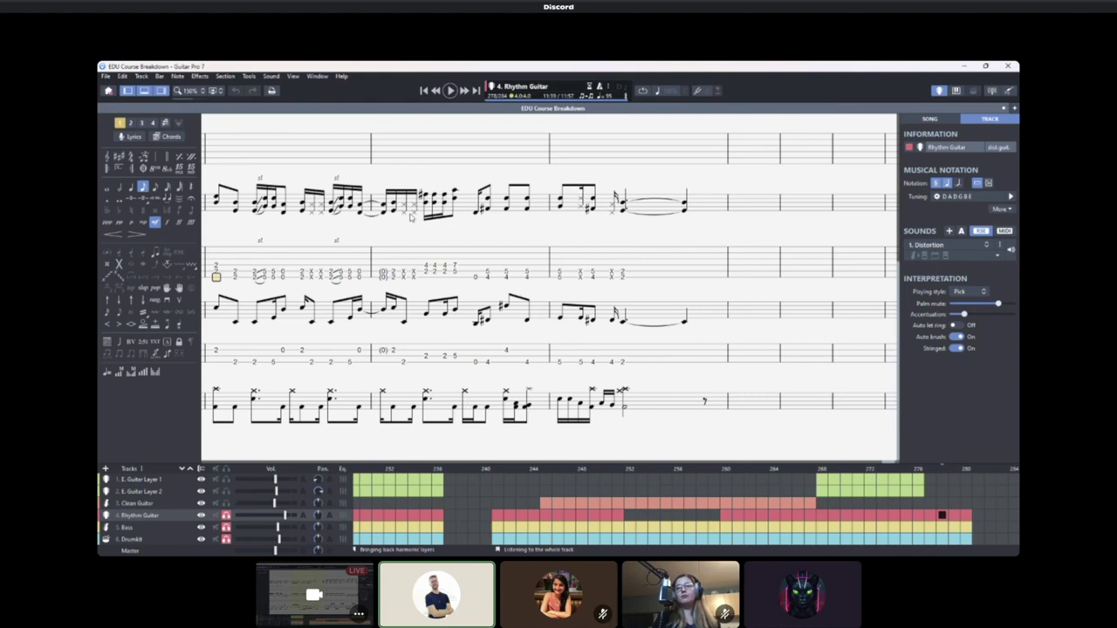
# Highlight the closing bars of the Drumkit part from their first beat to the final hit, and clear the selection
pyautogui.moveTo(622, 417); pyautogui.dragTo(356, 415)
pyautogui.click(355, 417)
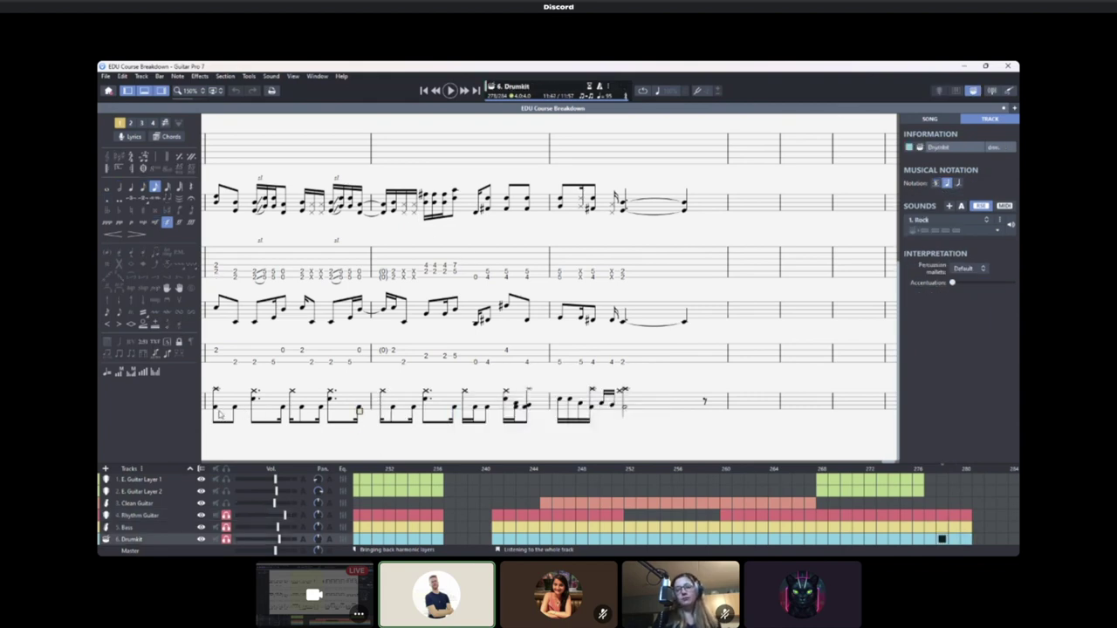
pyautogui.moveTo(221, 414); pyautogui.dragTo(649, 419)
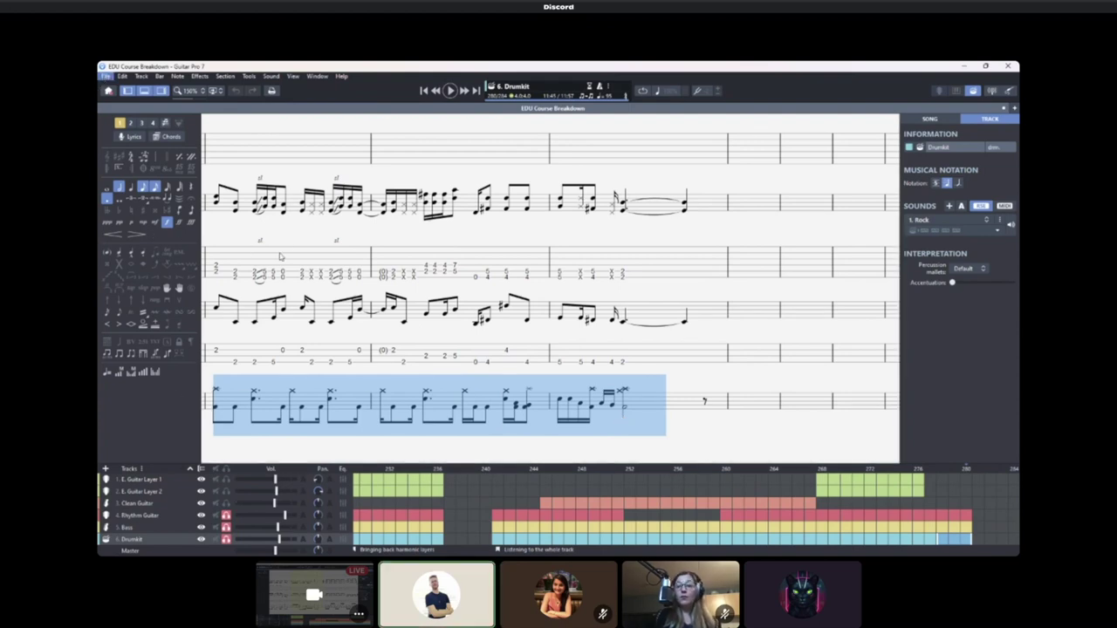
pyautogui.click(391, 411)
pyautogui.moveTo(391, 410); pyautogui.dragTo(356, 411)
pyautogui.click(634, 414)
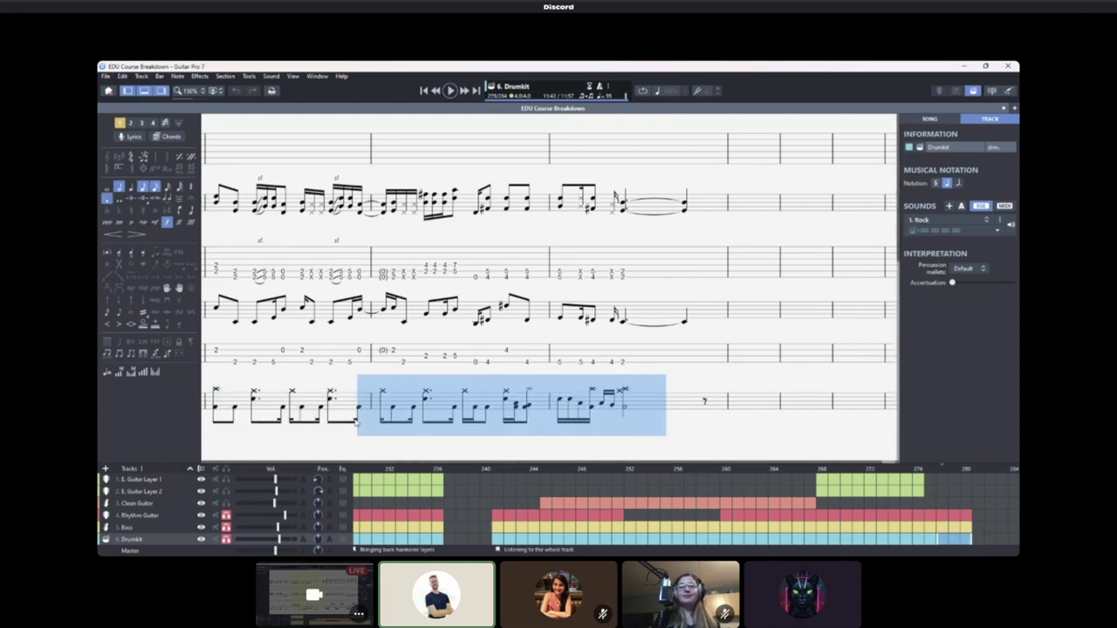
pyautogui.keyDown('shift'); pyautogui.click(218, 410); pyautogui.keyUp('shift')
pyautogui.click(631, 451)
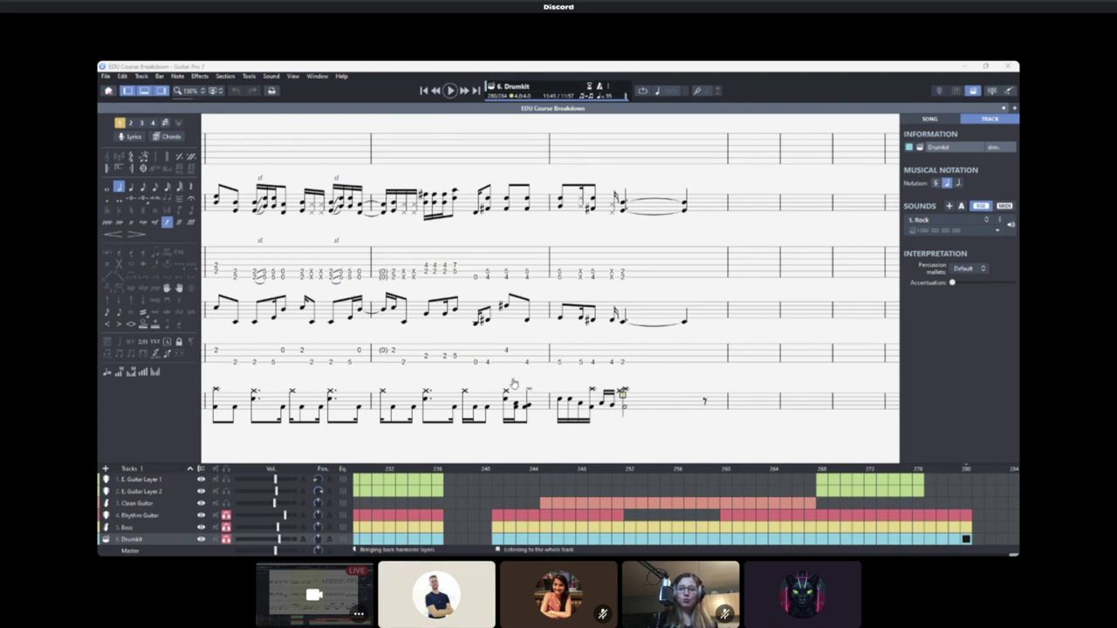
# Switch to REAPER, bring up the EDU Demo project and select the EZdrummer 3 track
pyautogui.hotkey('alt', 'Tab')
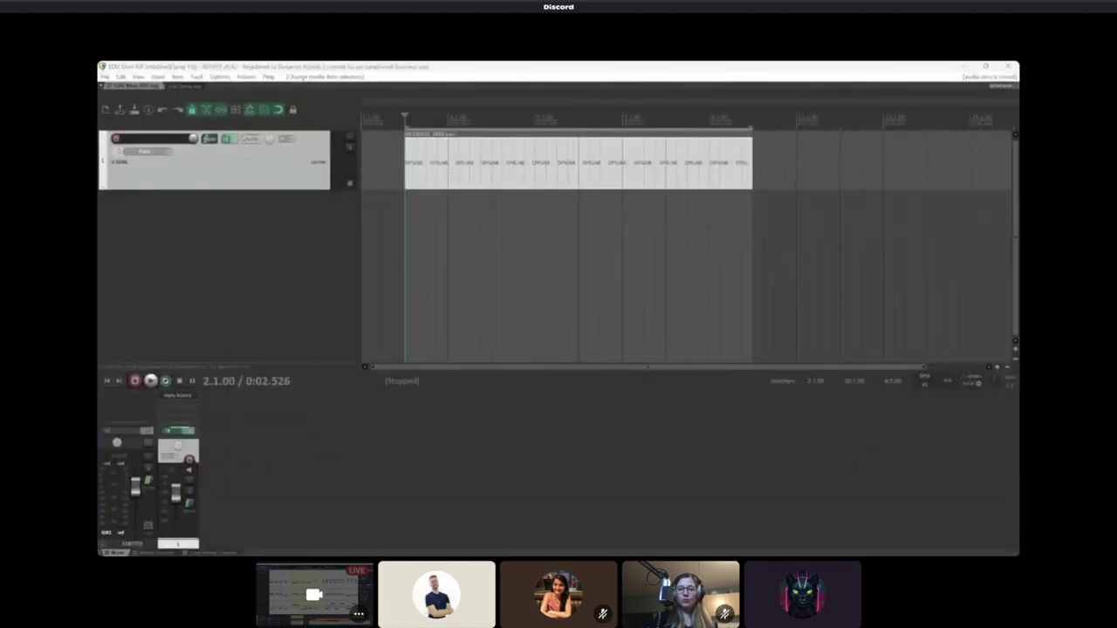
pyautogui.click(187, 87)
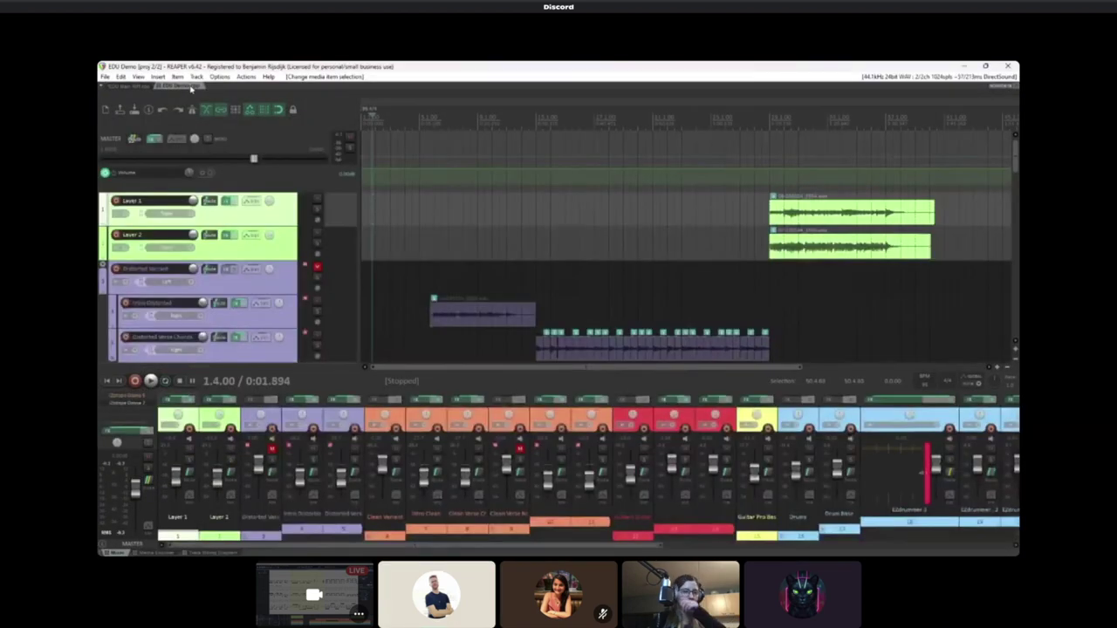
pyautogui.scroll(-10, 242, 254)
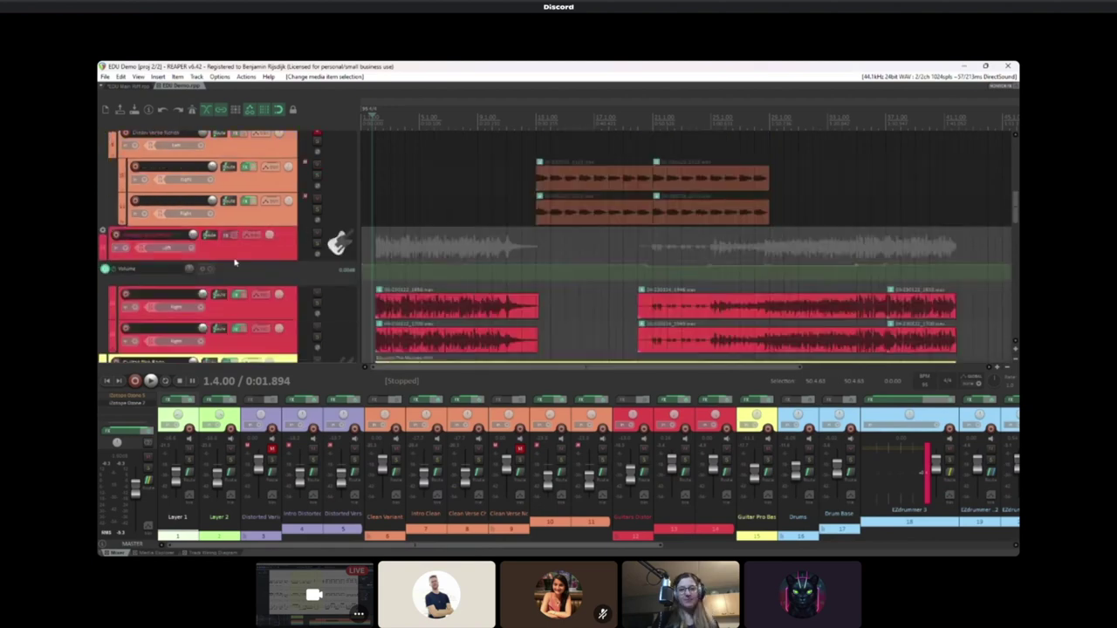
pyautogui.click(270, 235)
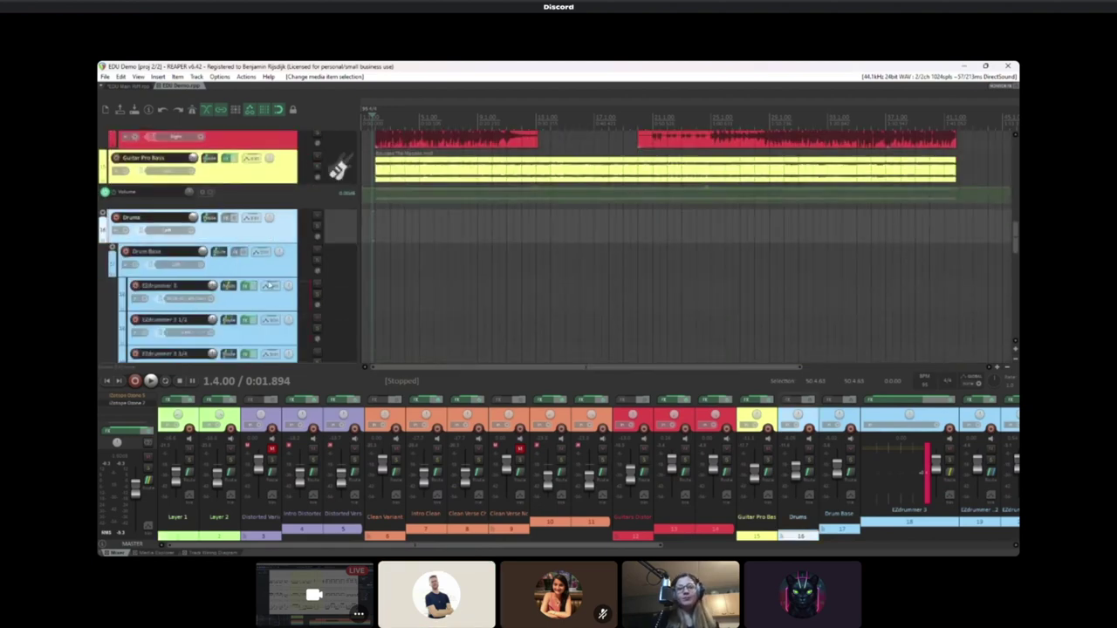
pyautogui.click(263, 307)
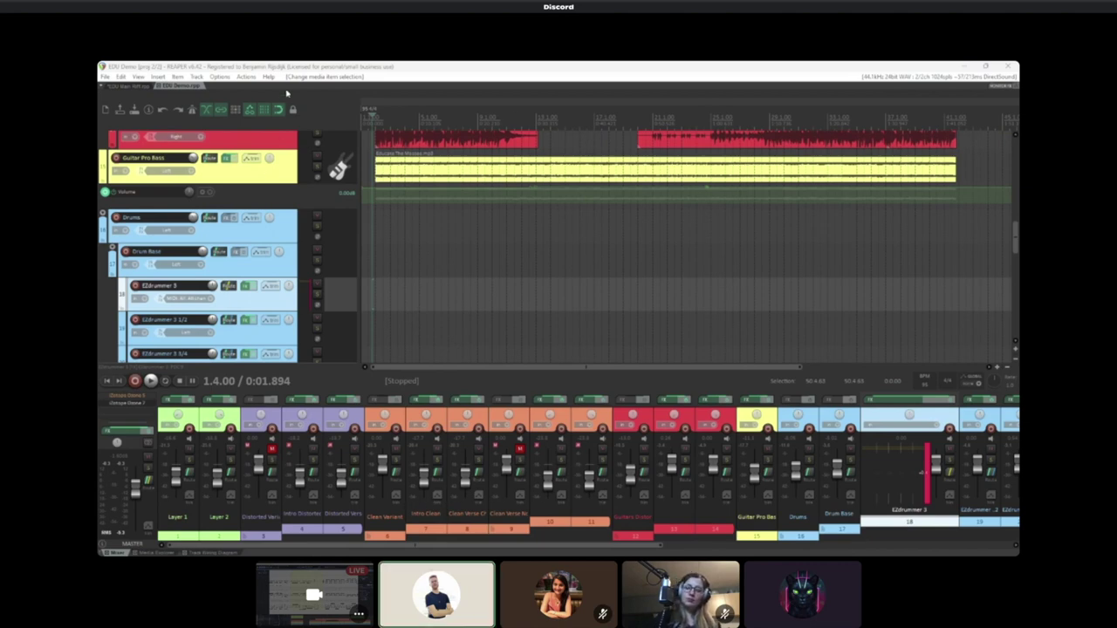
# Solo the Drums track, play the project from 1.4.00, stop playback and turn the solo off
pyautogui.click(318, 226)
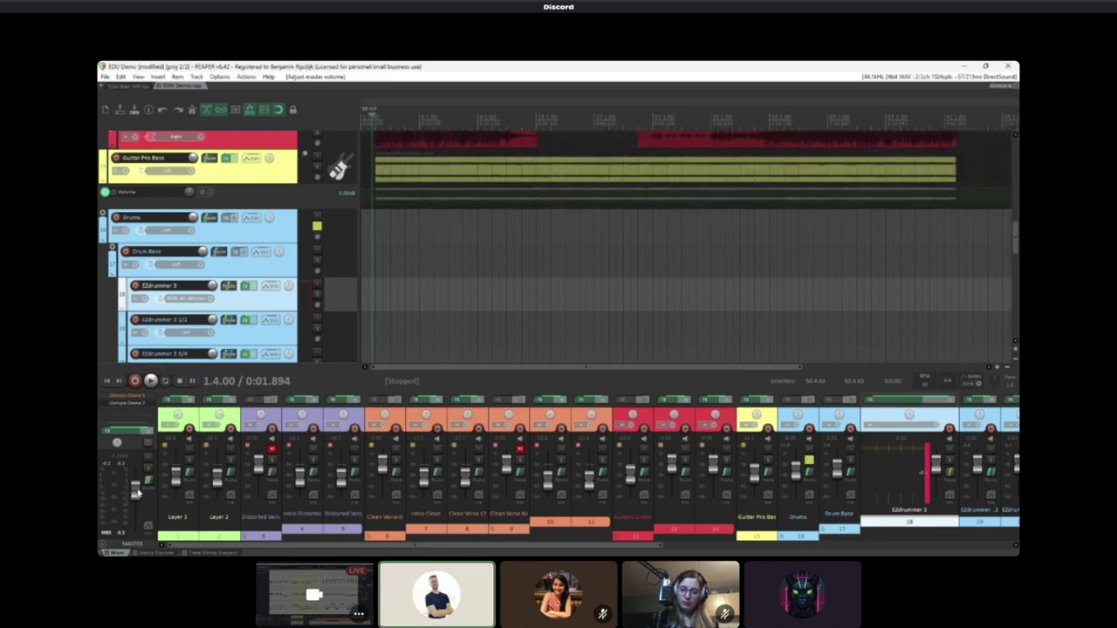
pyautogui.press('space')
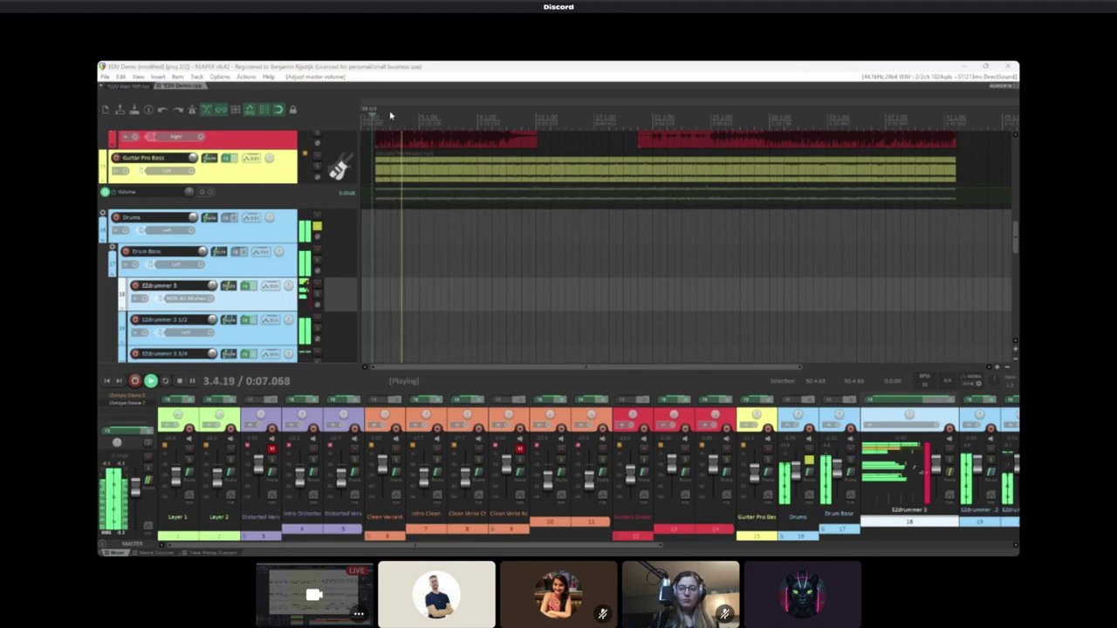
pyautogui.press('space')
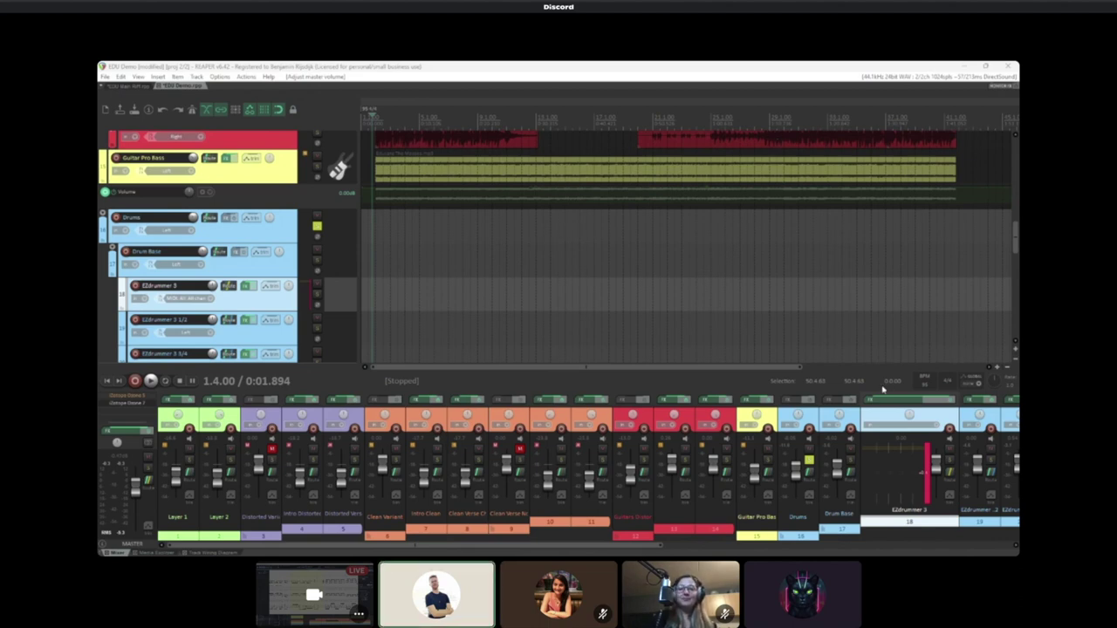
pyautogui.click(318, 227)
# Look over the clean guitar, distorted guitar, Guitar Pro Bass and Drums tracks in the arrangement
pyautogui.scroll(4, 328, 236)
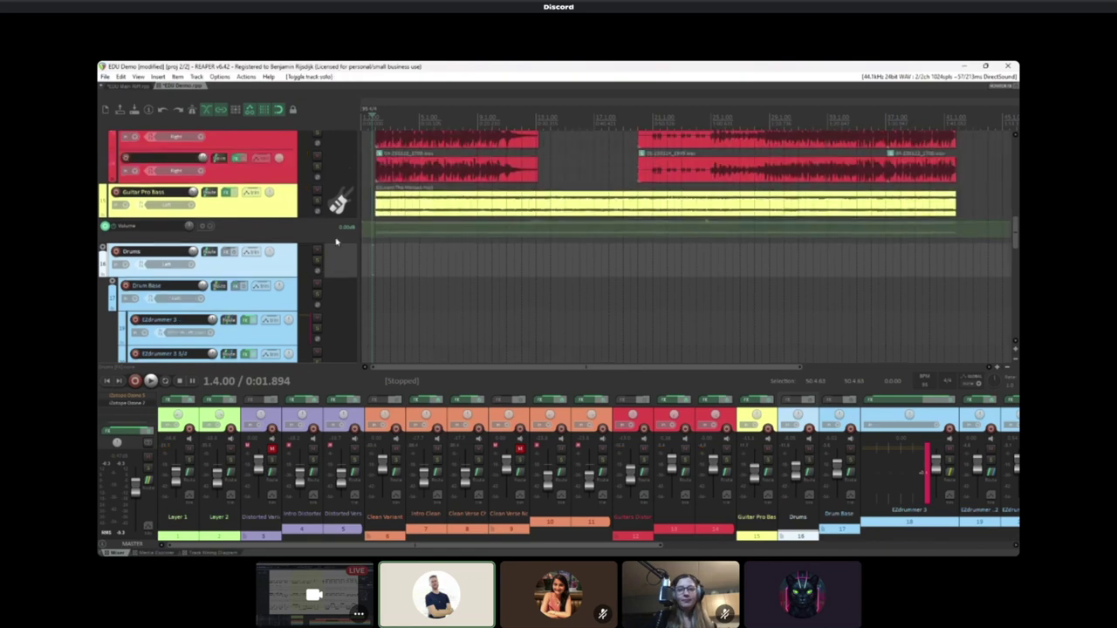
pyautogui.scroll(6, 341, 235)
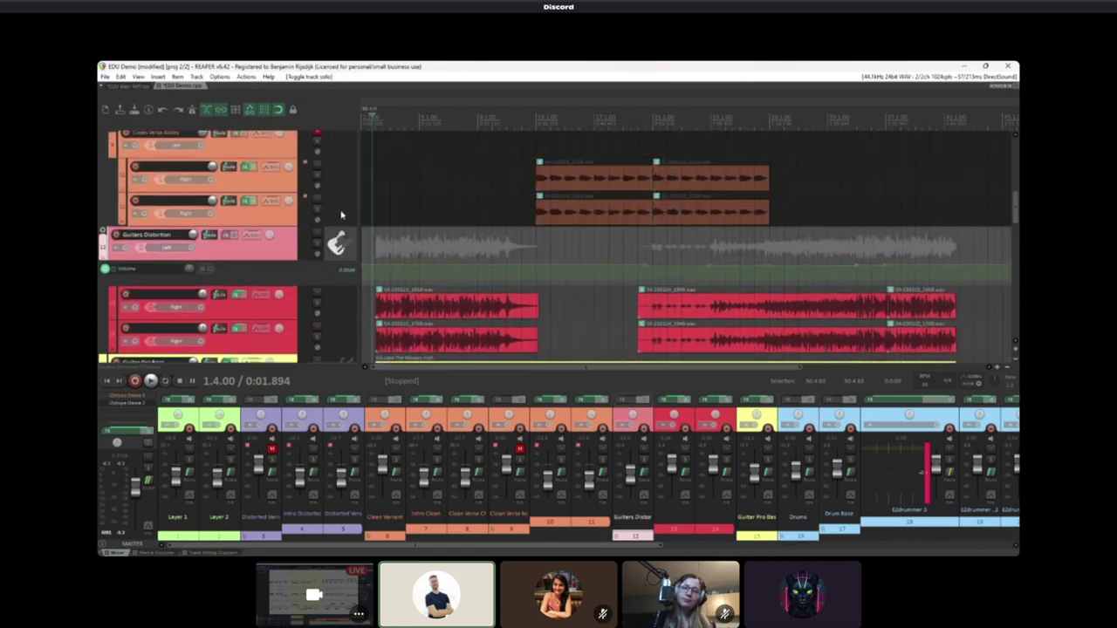
pyautogui.scroll(2, 340, 214)
pyautogui.scroll(-8, 341, 213)
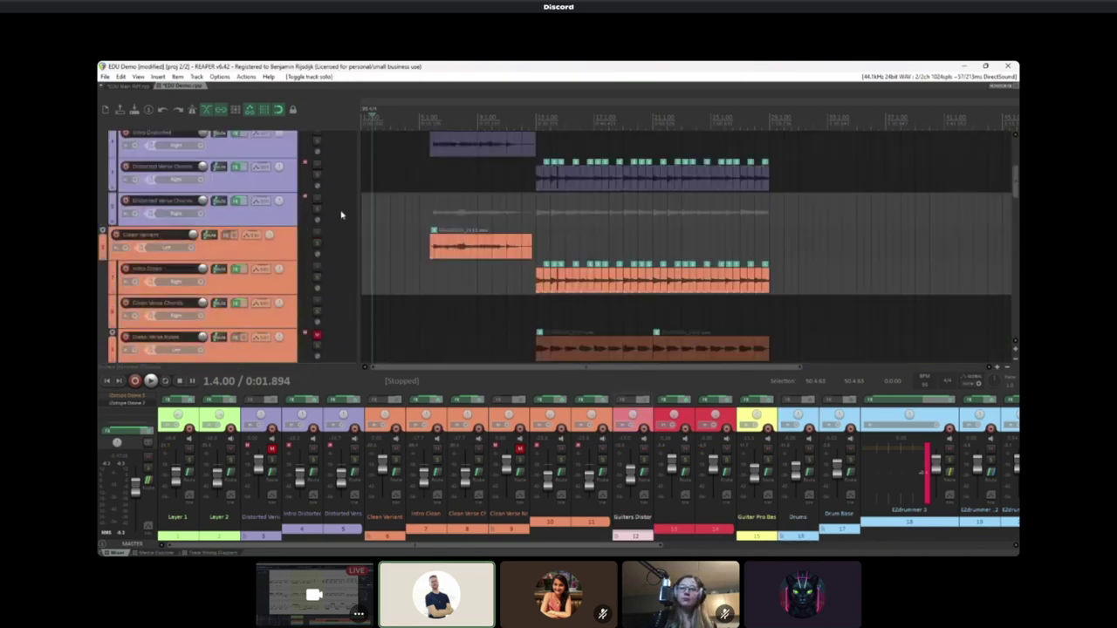
pyautogui.scroll(-1, 341, 214)
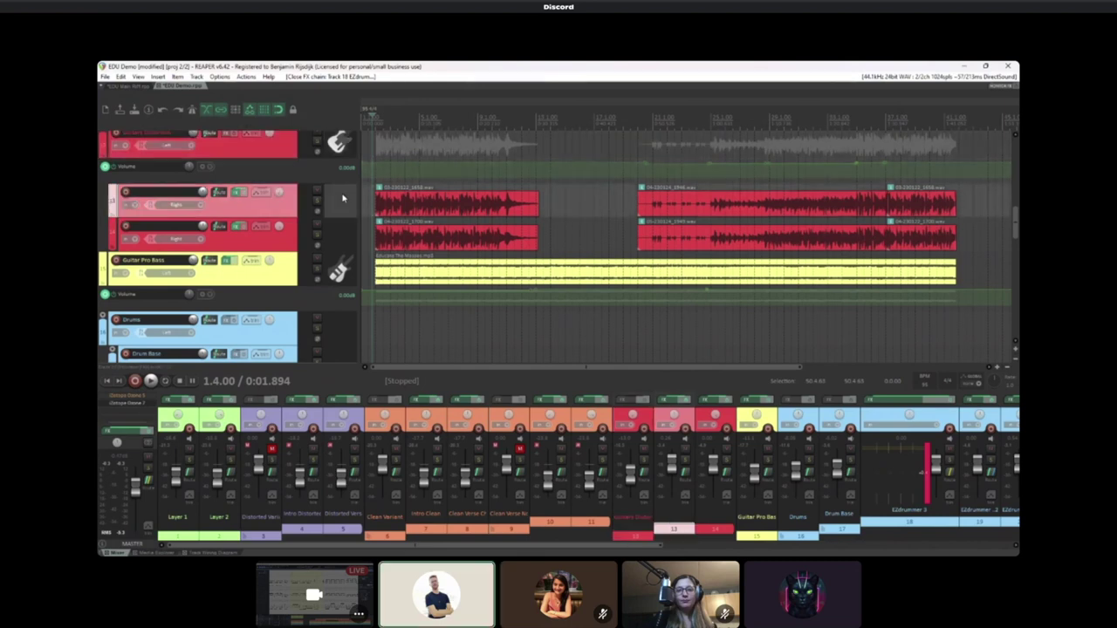
pyautogui.scroll(1, 349, 210)
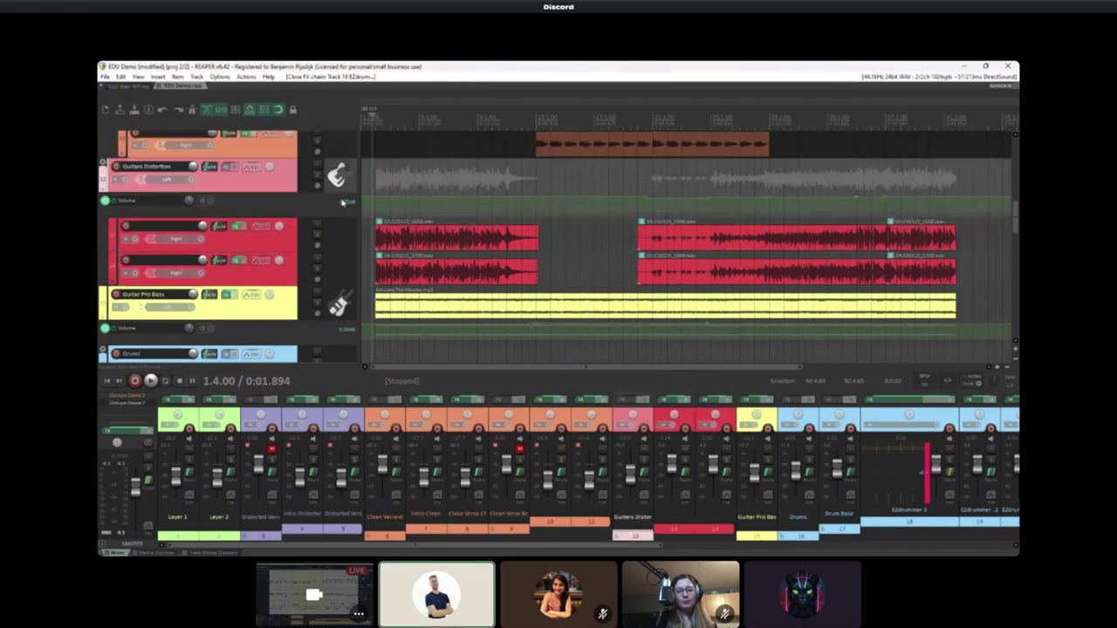
pyautogui.scroll(-3, 343, 202)
pyautogui.scroll(3, 345, 209)
pyautogui.scroll(-1, 345, 212)
pyautogui.scroll(1, 343, 208)
pyautogui.scroll(-2, 342, 202)
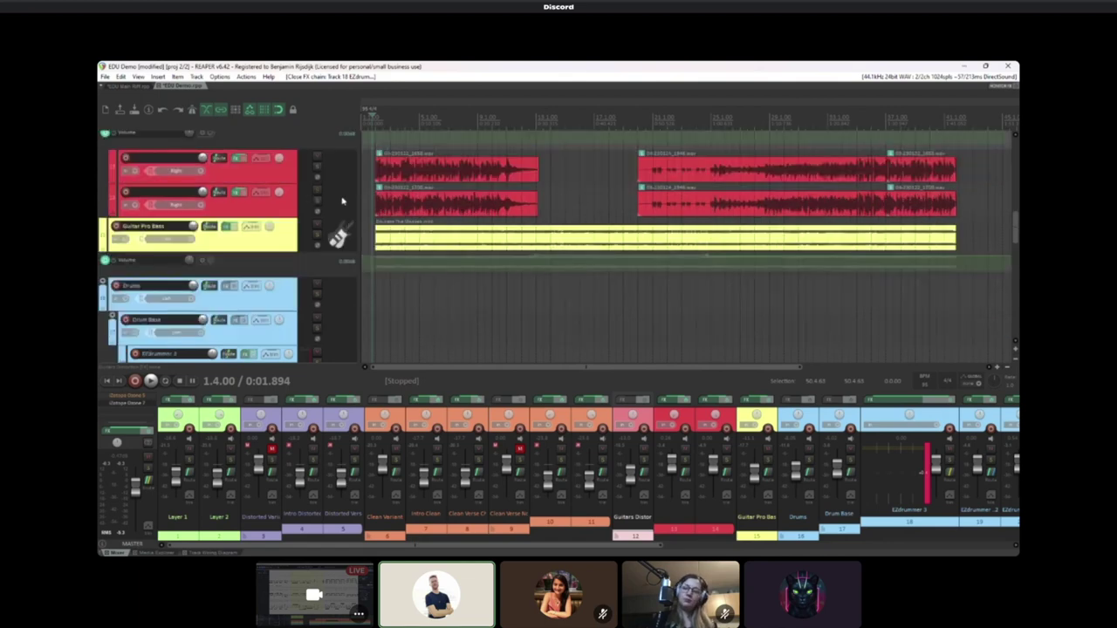
pyautogui.scroll(2, 342, 202)
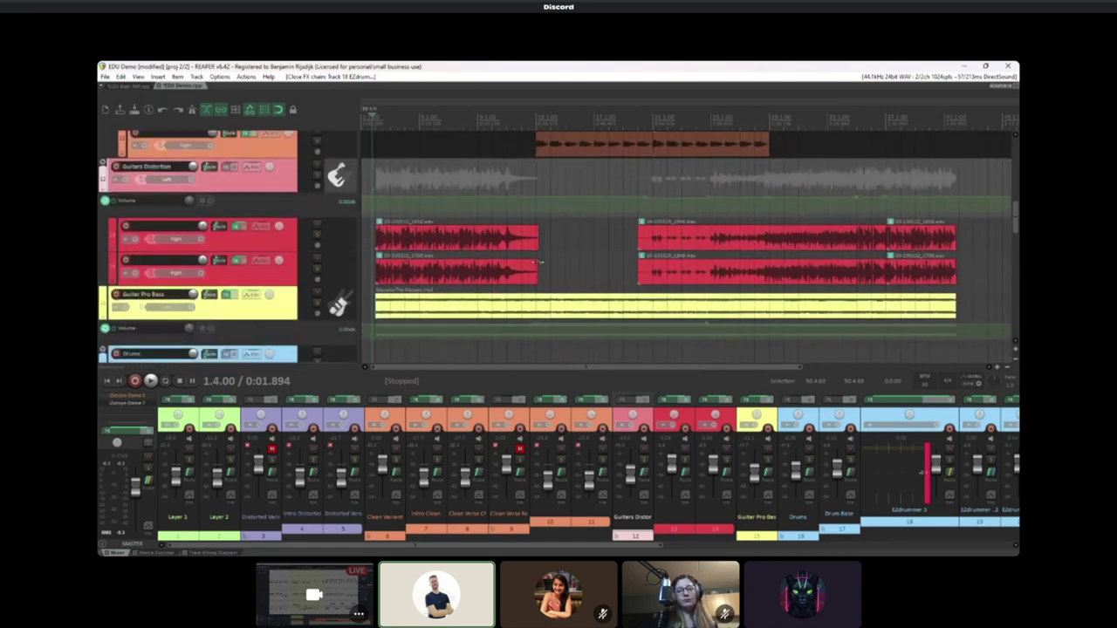
pyautogui.click(340, 245)
pyautogui.scroll(-3, 340, 258)
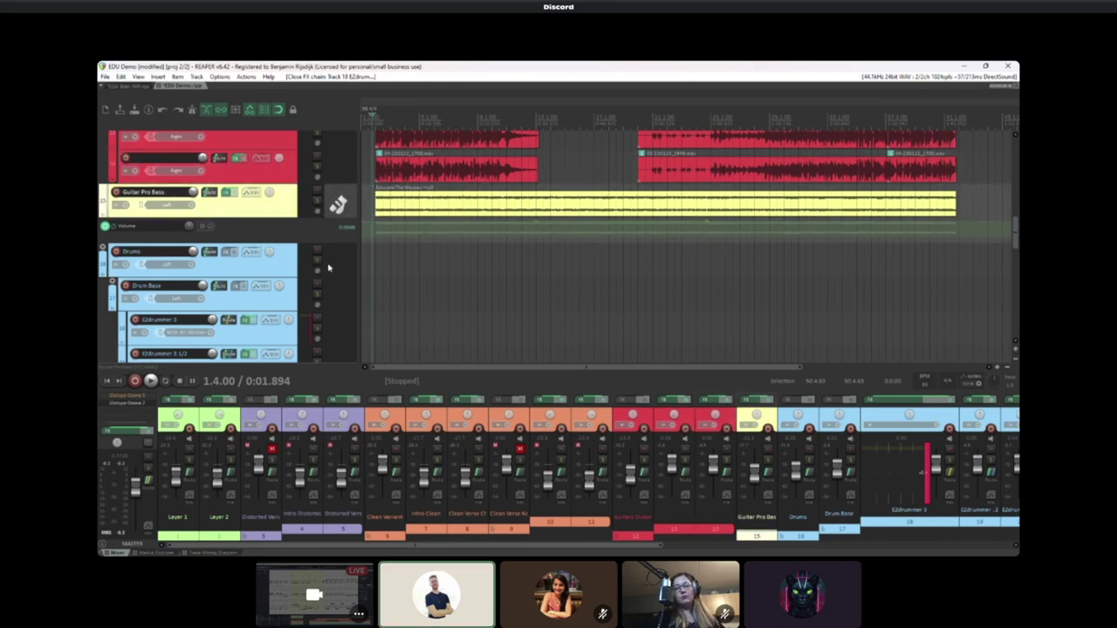
pyautogui.scroll(-2, 334, 262)
pyautogui.scroll(5, 334, 263)
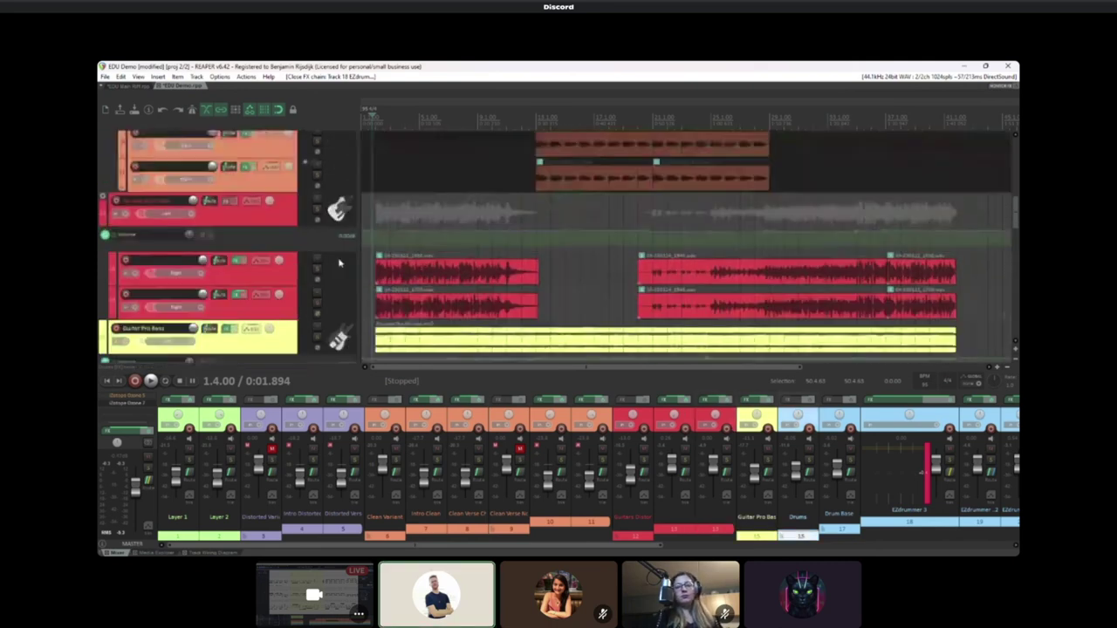
pyautogui.scroll(-3, 339, 259)
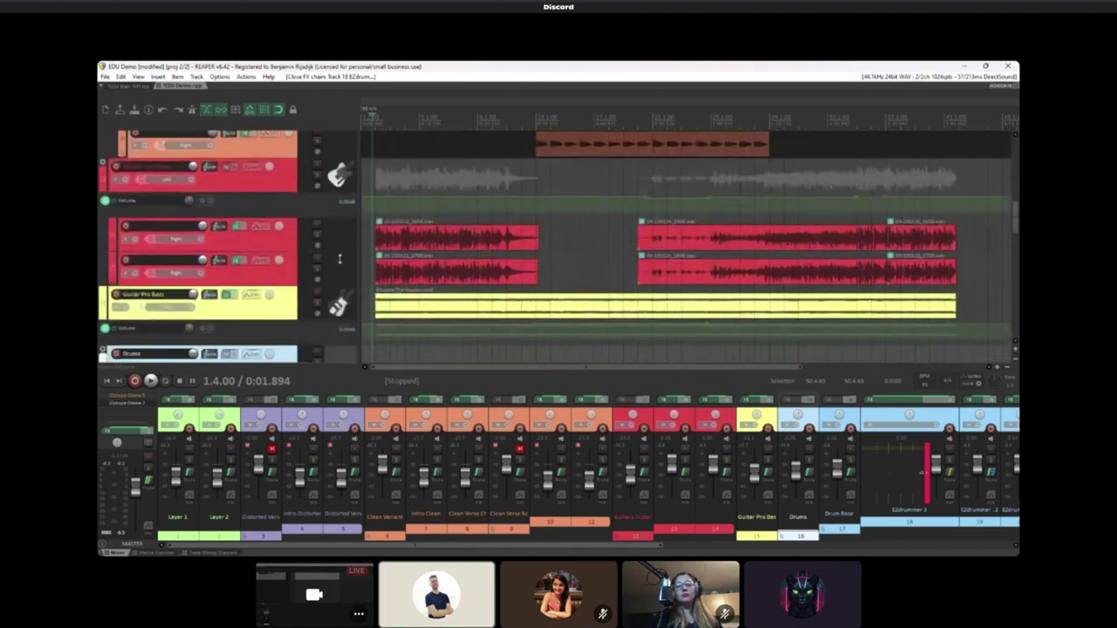
pyautogui.scroll(3, 432, 250)
# Place the edit cursor at 1.3.00, just before the first distorted guitar recordings
pyautogui.click(387, 251)
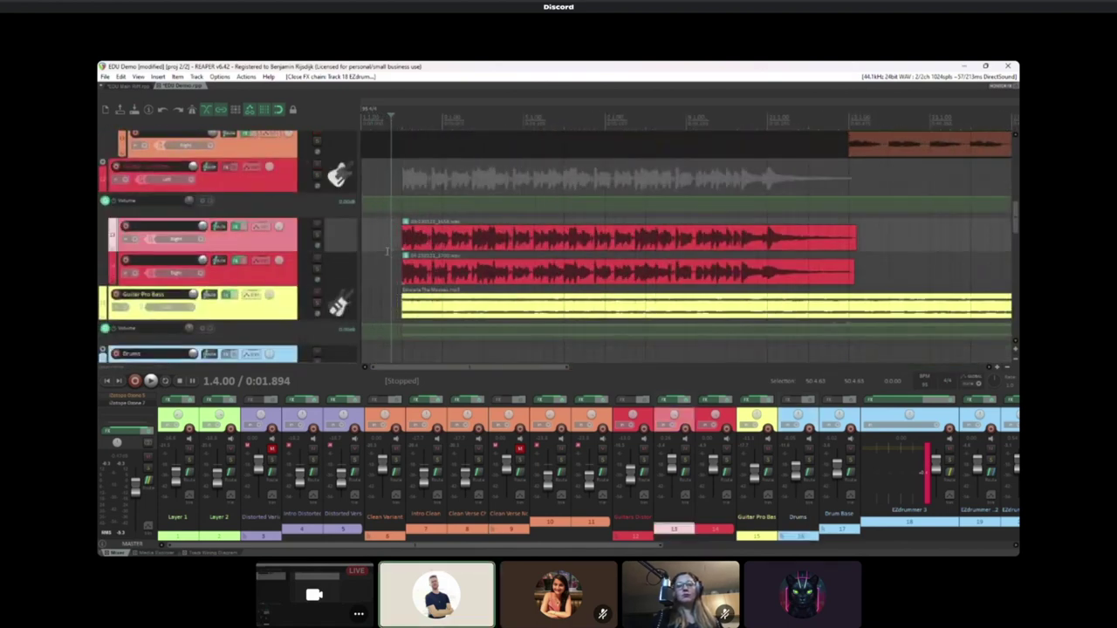
pyautogui.click(380, 250)
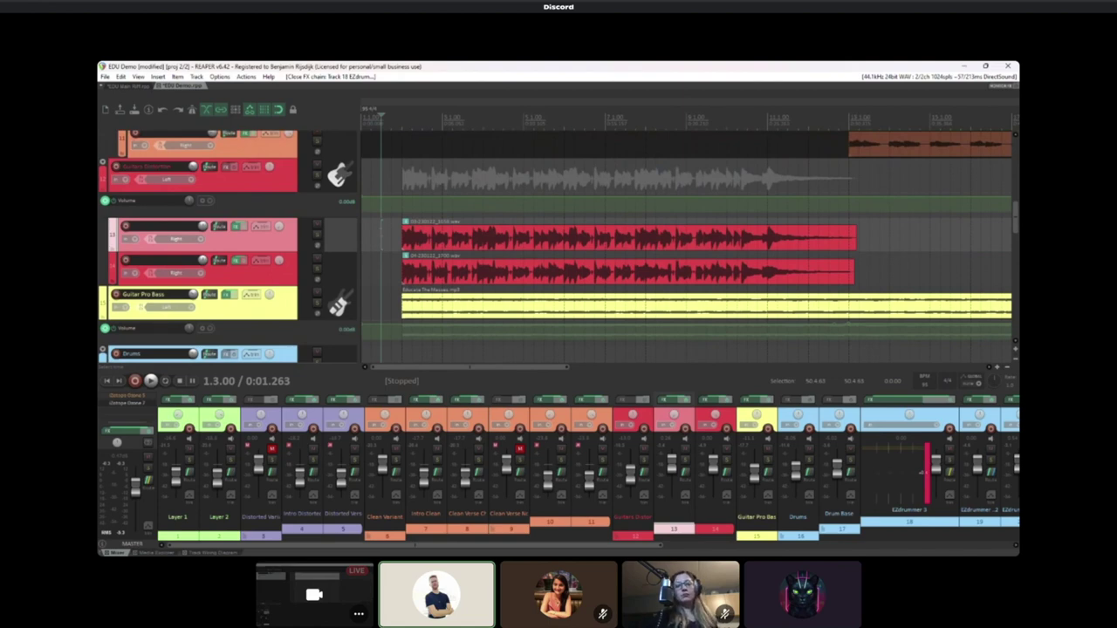
pyautogui.scroll(-2, 380, 250)
pyautogui.scroll(-1, 381, 251)
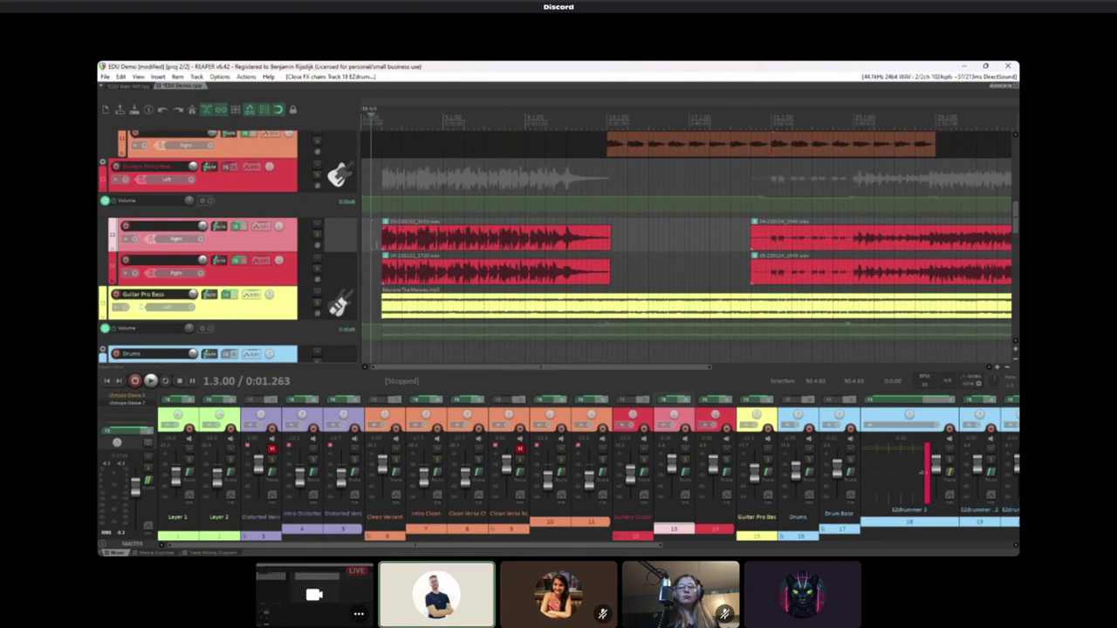
pyautogui.click(335, 249)
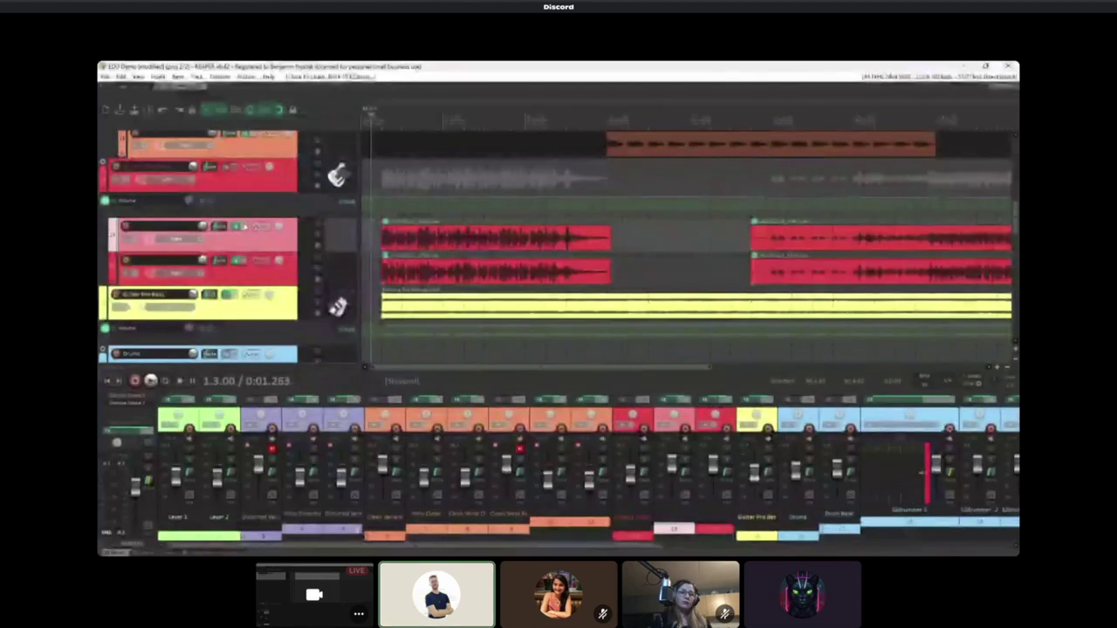
# Solo the upper track inside the Guitars Distortion folder, select its first recording with the cursor at 2.1.00, and adjust its pan
pyautogui.click(318, 238)
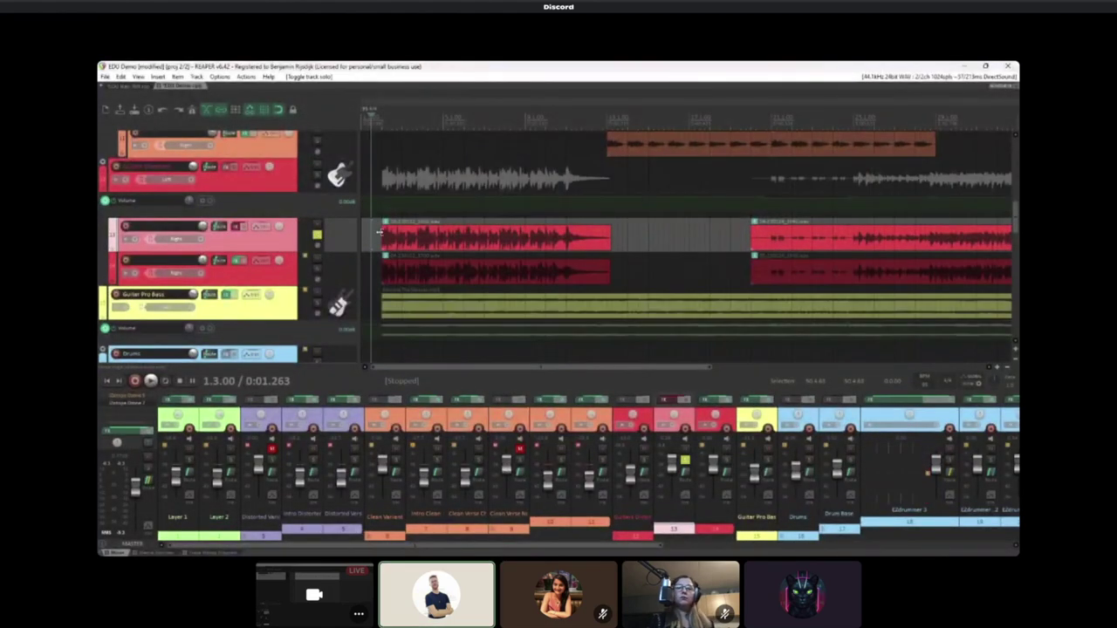
pyautogui.click(432, 240)
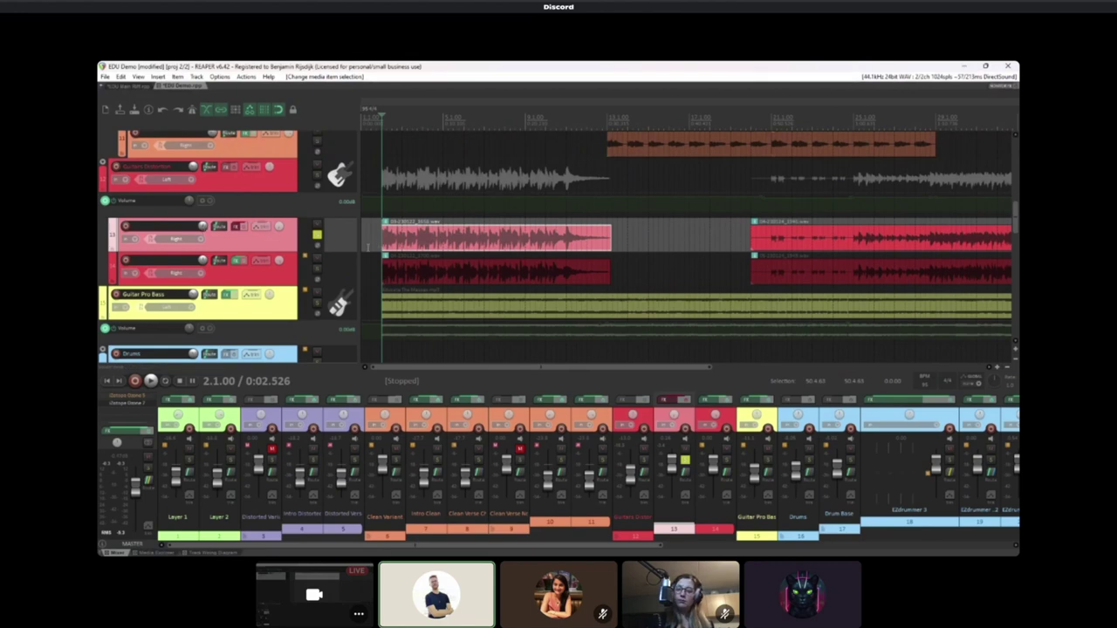
pyautogui.click(279, 229)
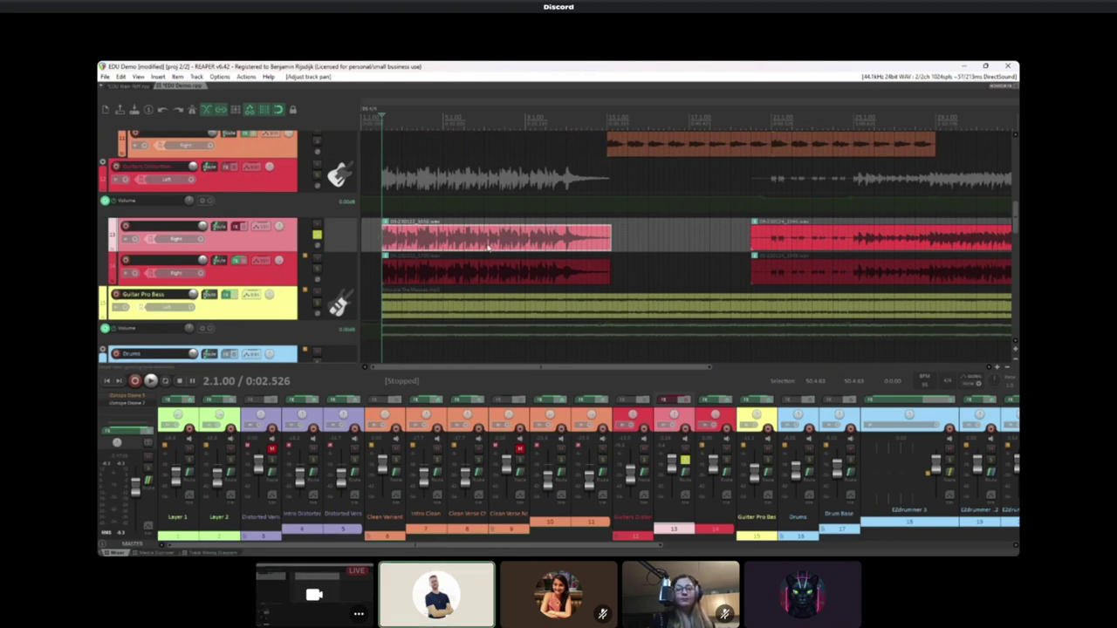
# Play the soloed distorted guitar track from 2.1.00 and stop playback
pyautogui.scroll(2, 480, 274)
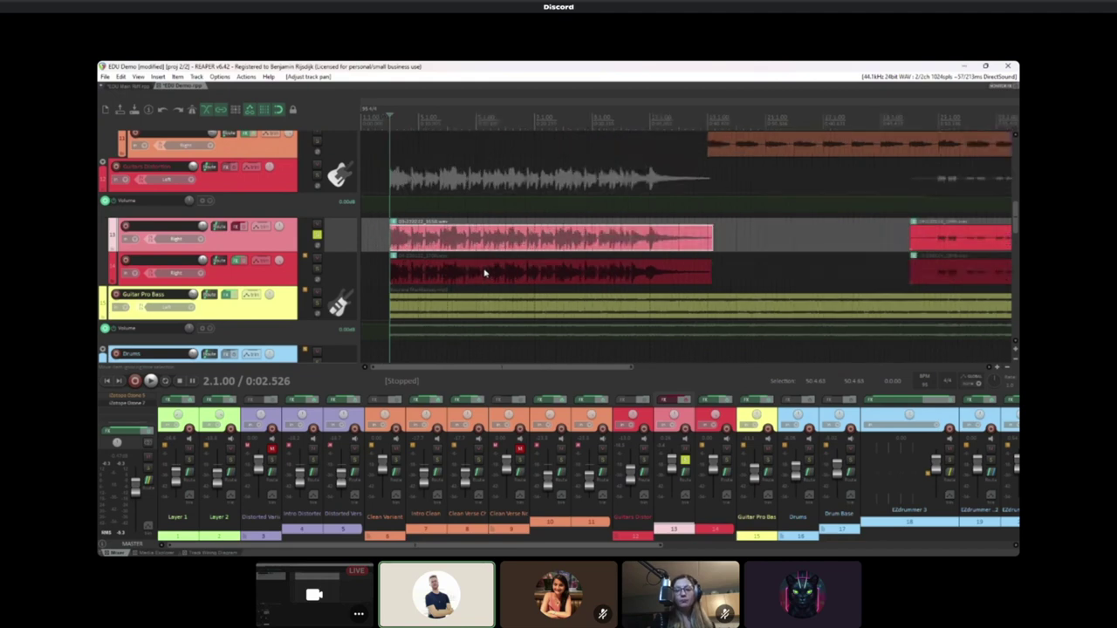
pyautogui.press('space')
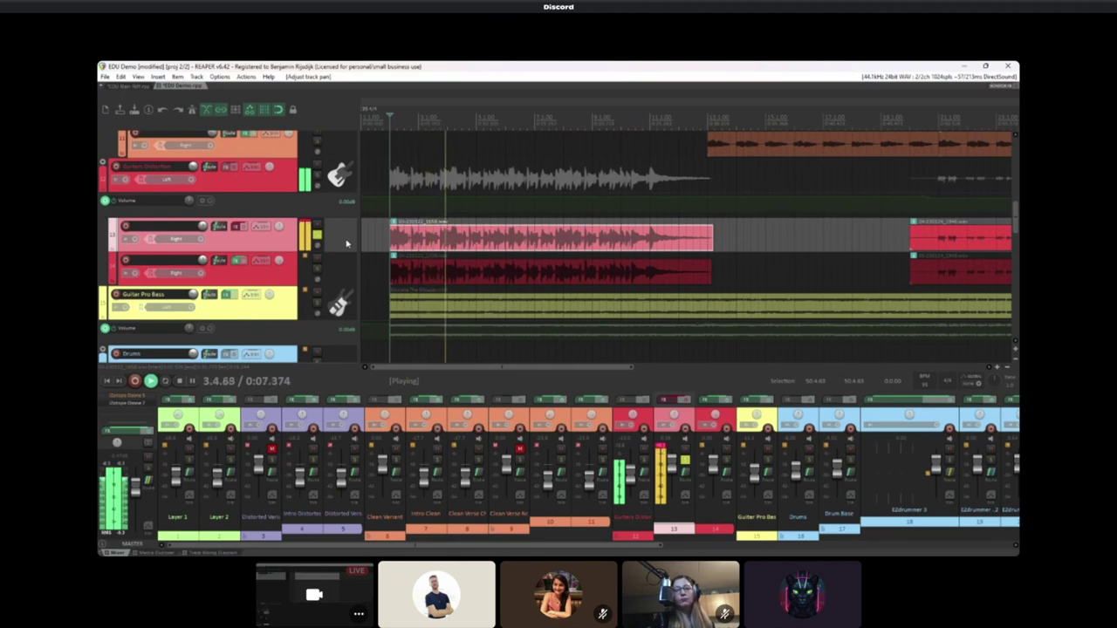
pyautogui.press('space')
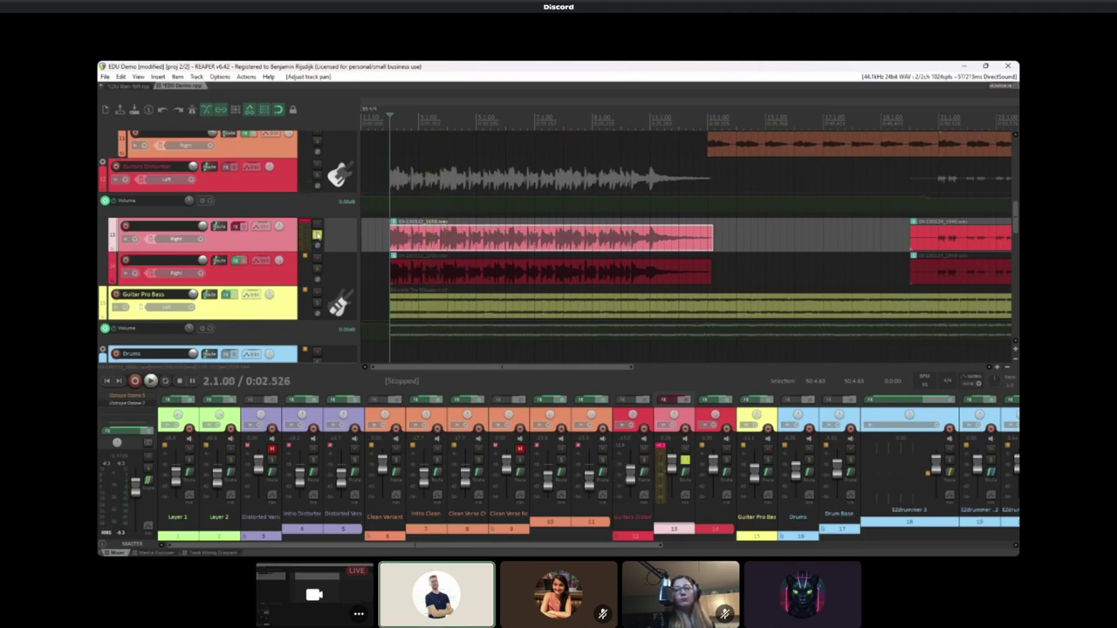
# Play the soloed distorted guitar track with its effects enabled from 1.4.00, stop playback, and close its FX chain
pyautogui.click(240, 227)
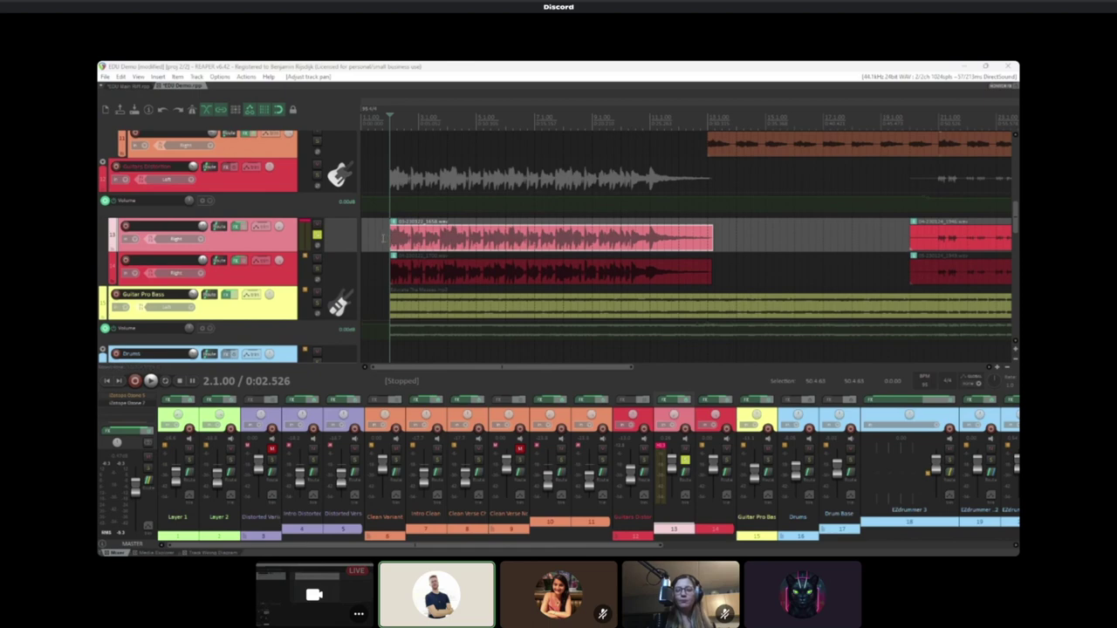
pyautogui.click(383, 238)
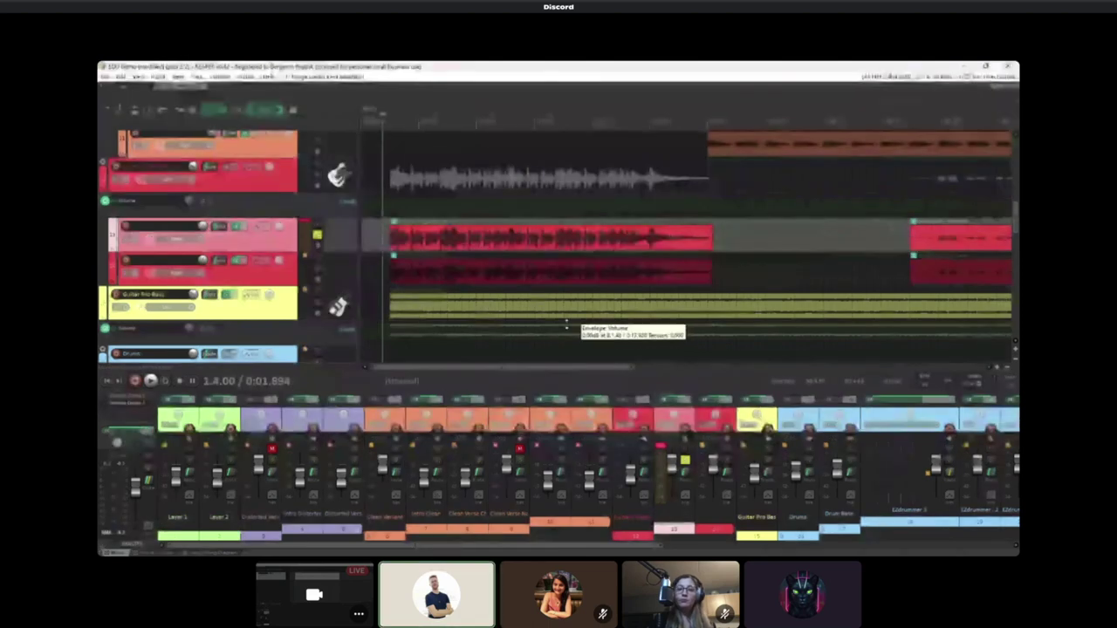
pyautogui.press('space')
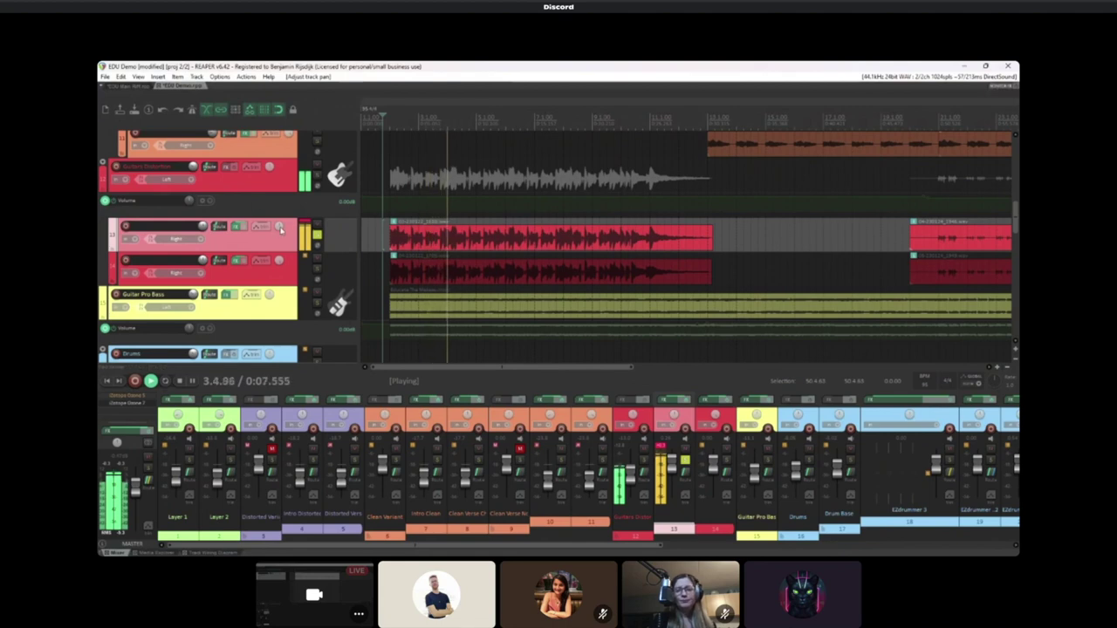
pyautogui.press('space')
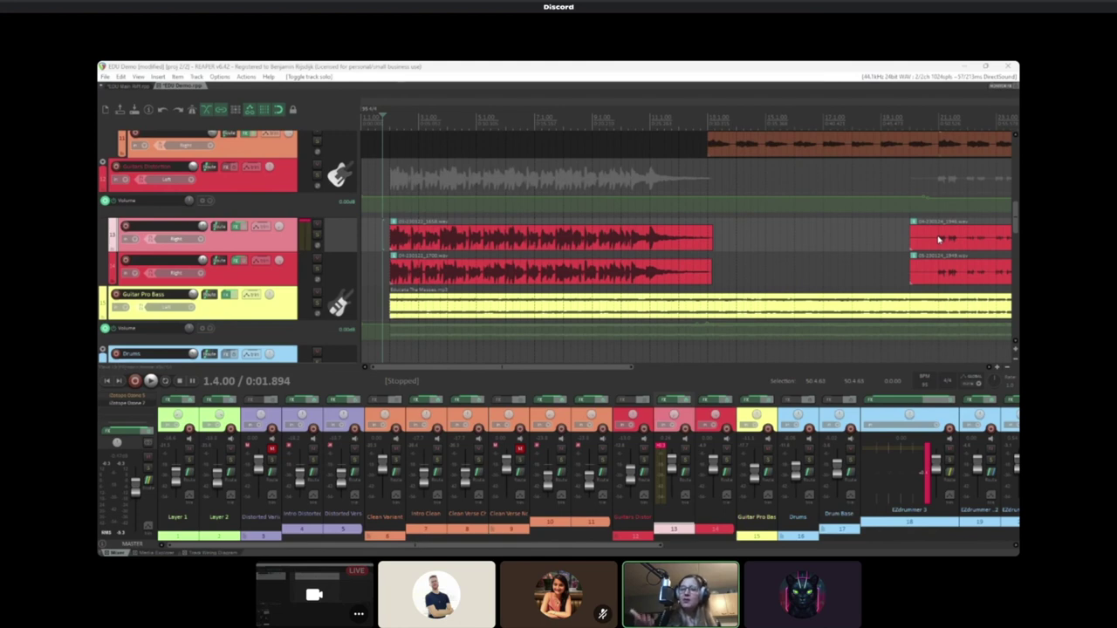
pyautogui.press('Escape')
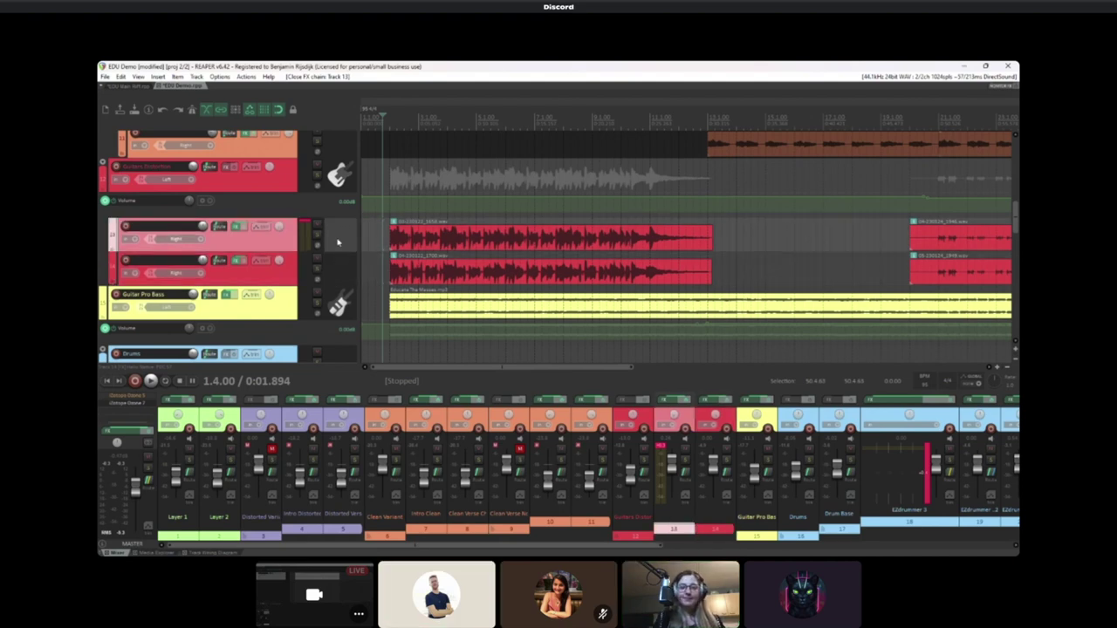
# Look over the Guitars Distortion folder and its two guitar tracks, selecting each of them in turn
pyautogui.scroll(3, 338, 242)
pyautogui.scroll(-2, 344, 266)
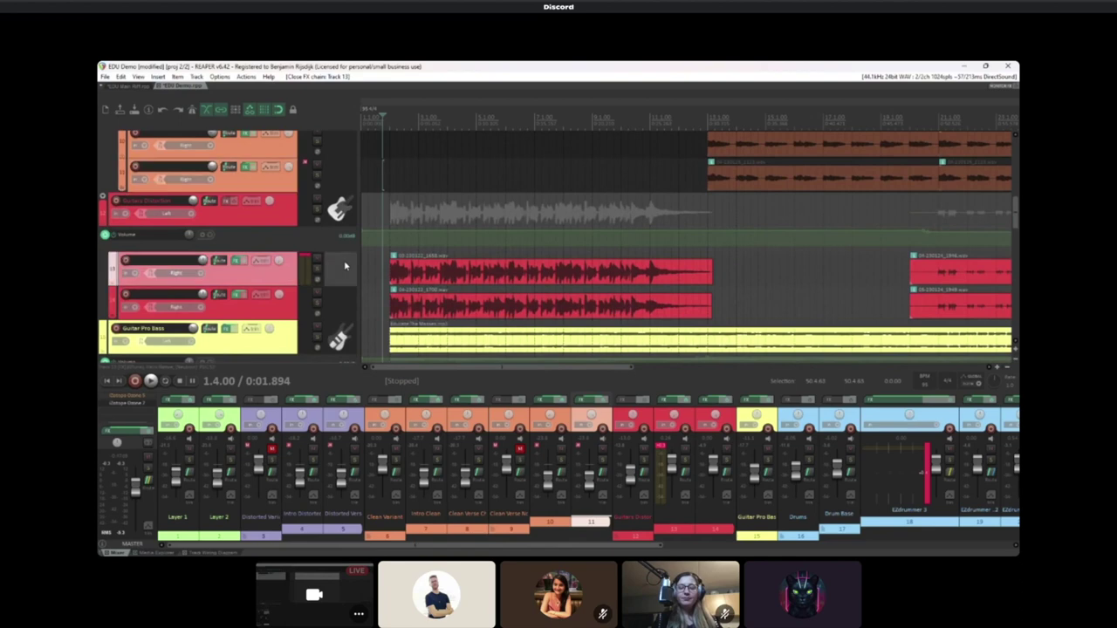
pyautogui.scroll(-1, 345, 266)
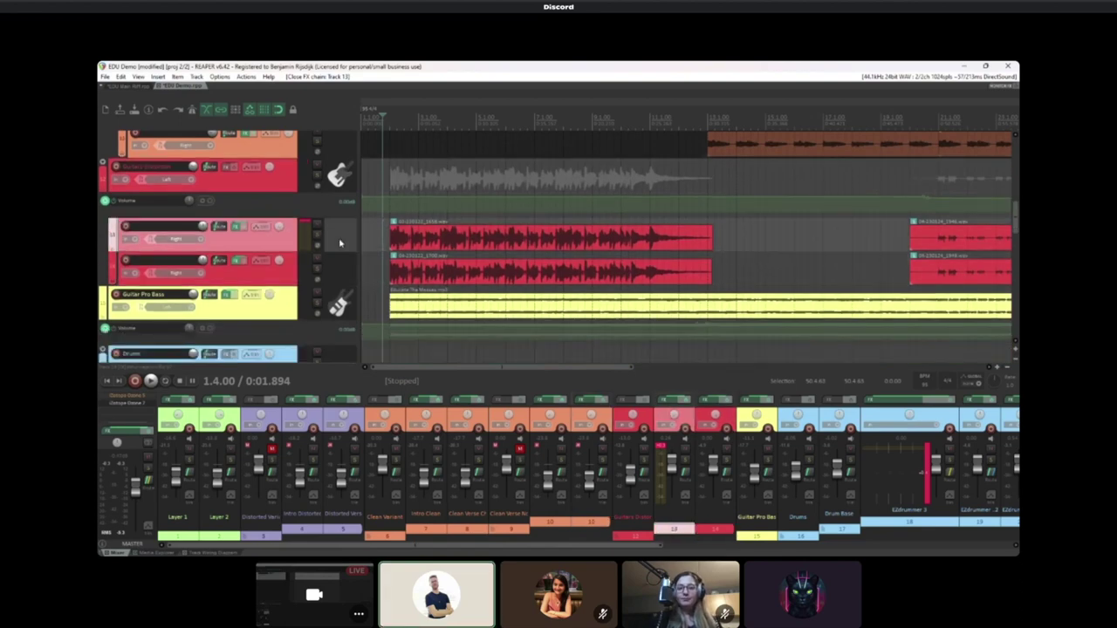
pyautogui.scroll(2, 341, 243)
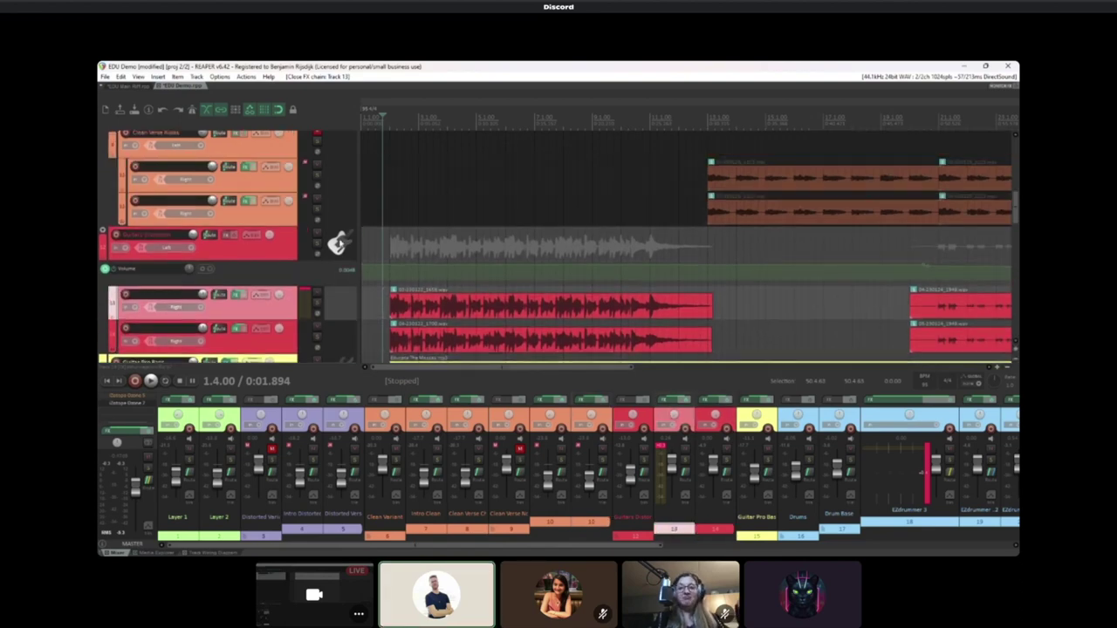
pyautogui.click(338, 243)
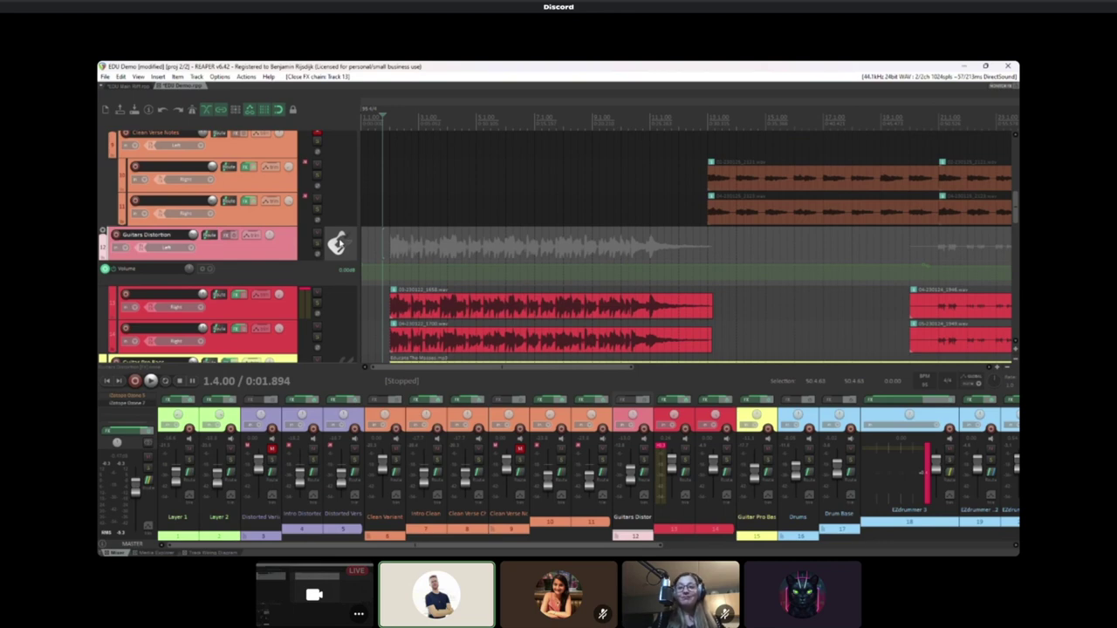
pyautogui.scroll(-2, 337, 243)
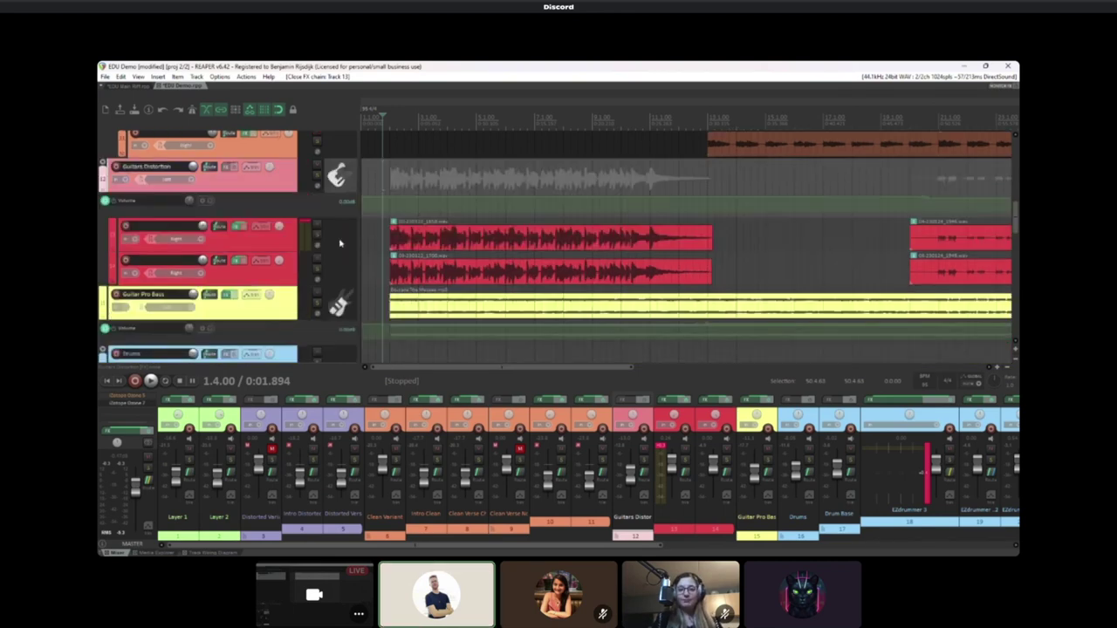
pyautogui.click(341, 243)
pyautogui.click(342, 264)
pyautogui.click(340, 242)
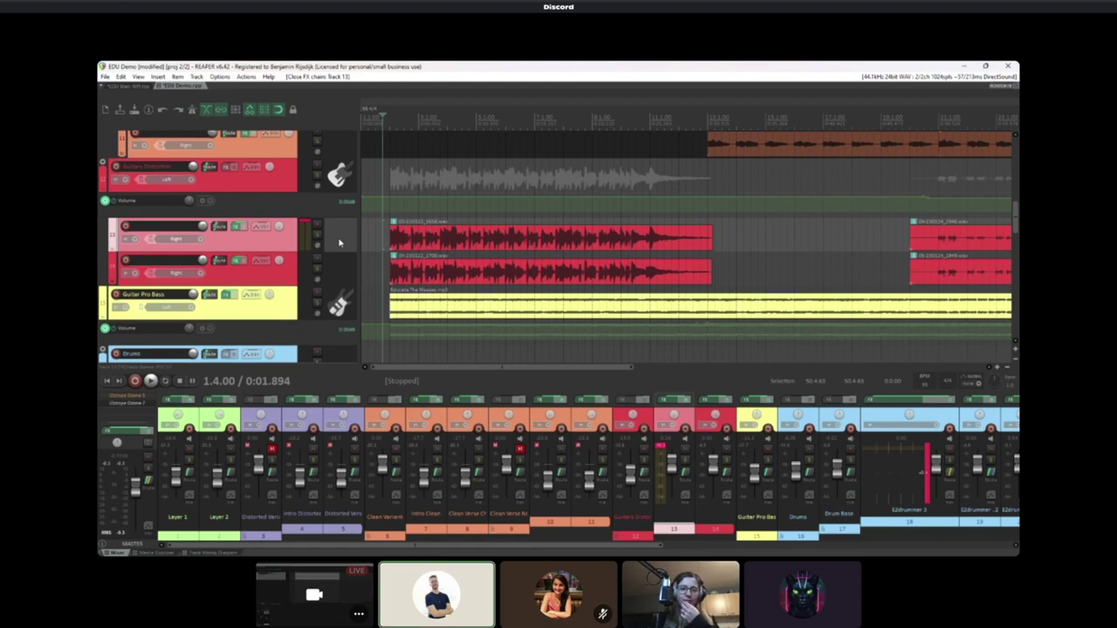
pyautogui.click(351, 177)
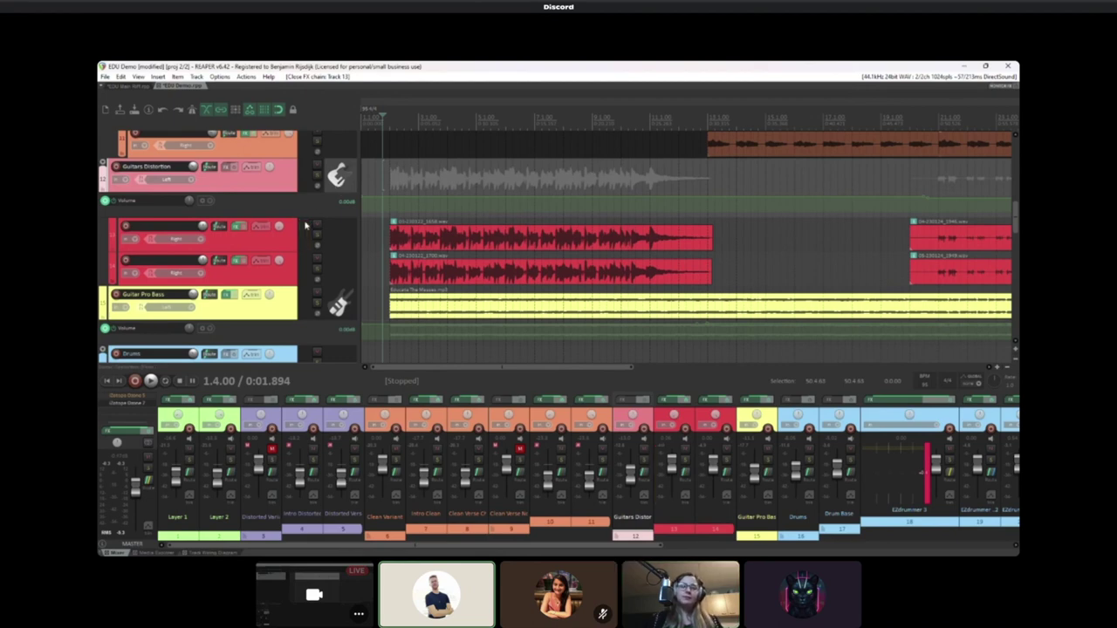
pyautogui.click(344, 280)
pyautogui.click(337, 234)
# Place the edit cursor at 5.4.00 on the Clean Verse Chords track, where the Intro Clean recording starts
pyautogui.scroll(8, 338, 262)
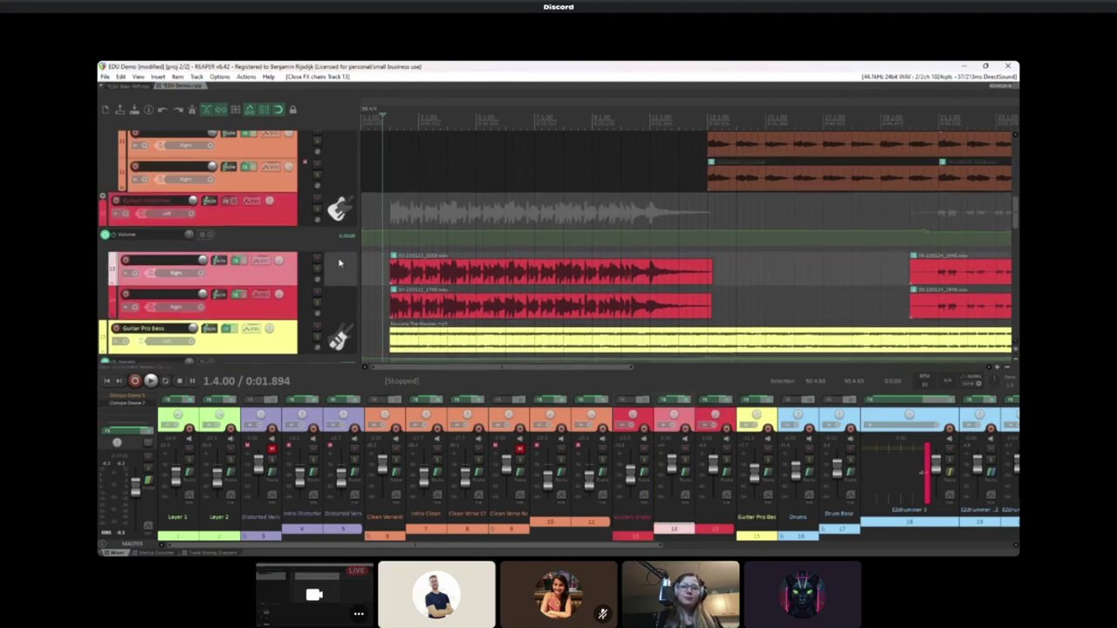
pyautogui.scroll(-3, 334, 314)
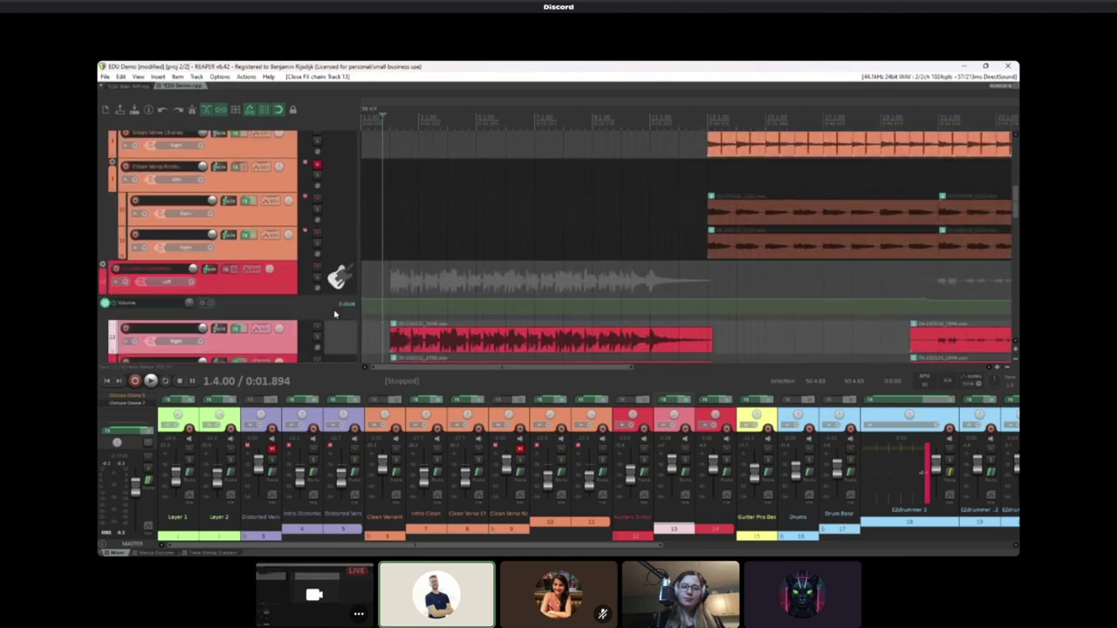
pyautogui.scroll(2, 334, 314)
pyautogui.scroll(-4, 334, 314)
pyautogui.scroll(3, 334, 314)
pyautogui.scroll(5, 336, 311)
pyautogui.scroll(-4, 334, 310)
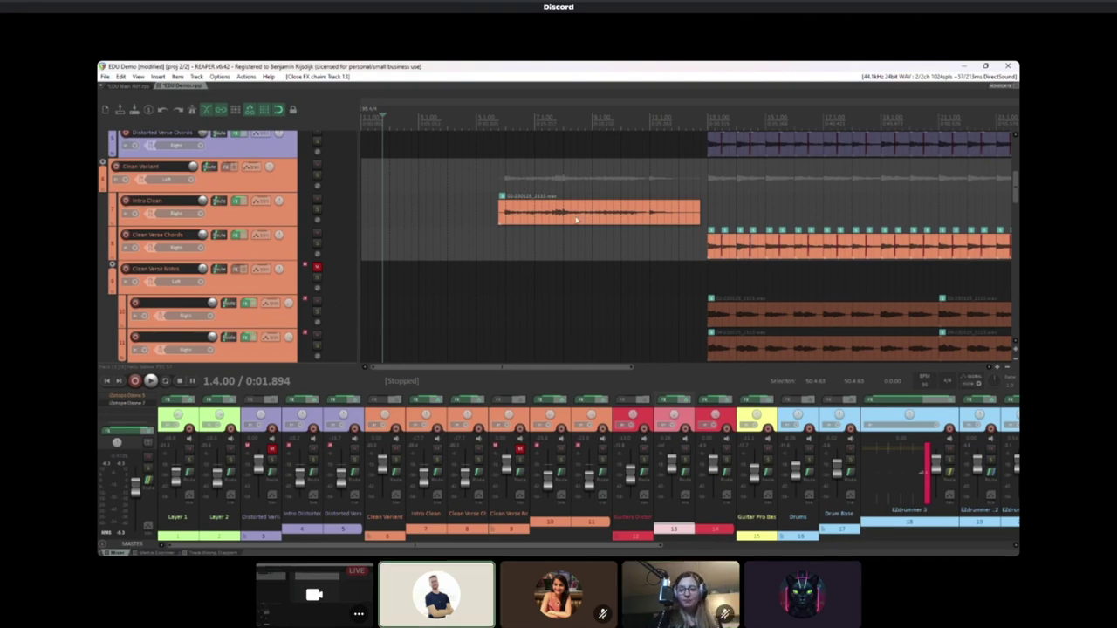
pyautogui.scroll(-2, 489, 277)
pyautogui.click(461, 246)
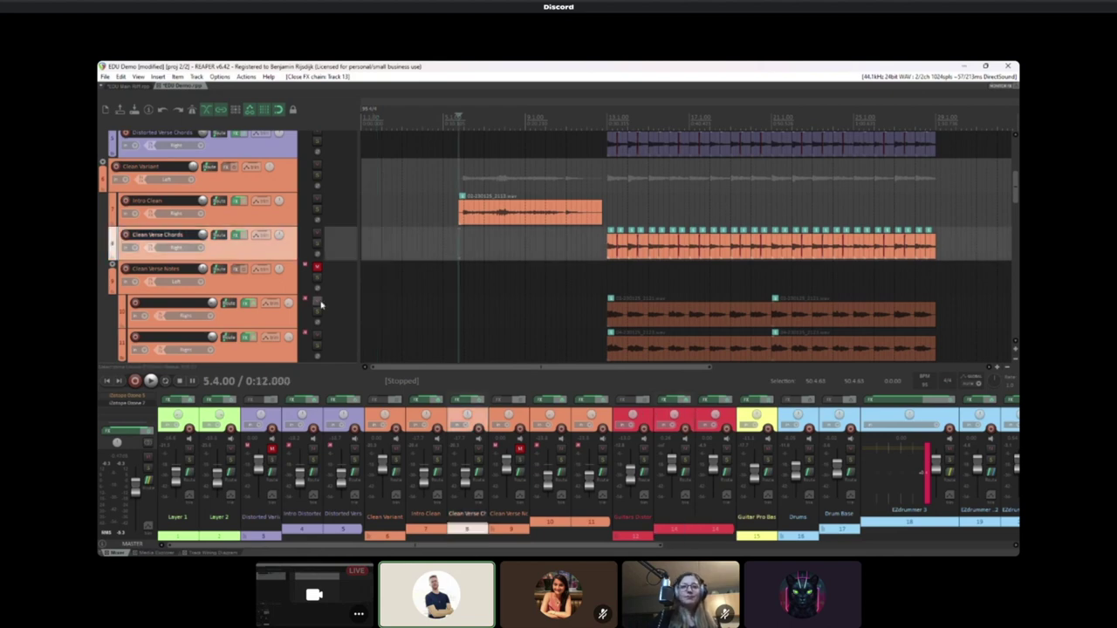
# Unmute the Clean Verse Notes folder in the Clean Variant group
pyautogui.scroll(-3, 335, 260)
pyautogui.scroll(3, 334, 260)
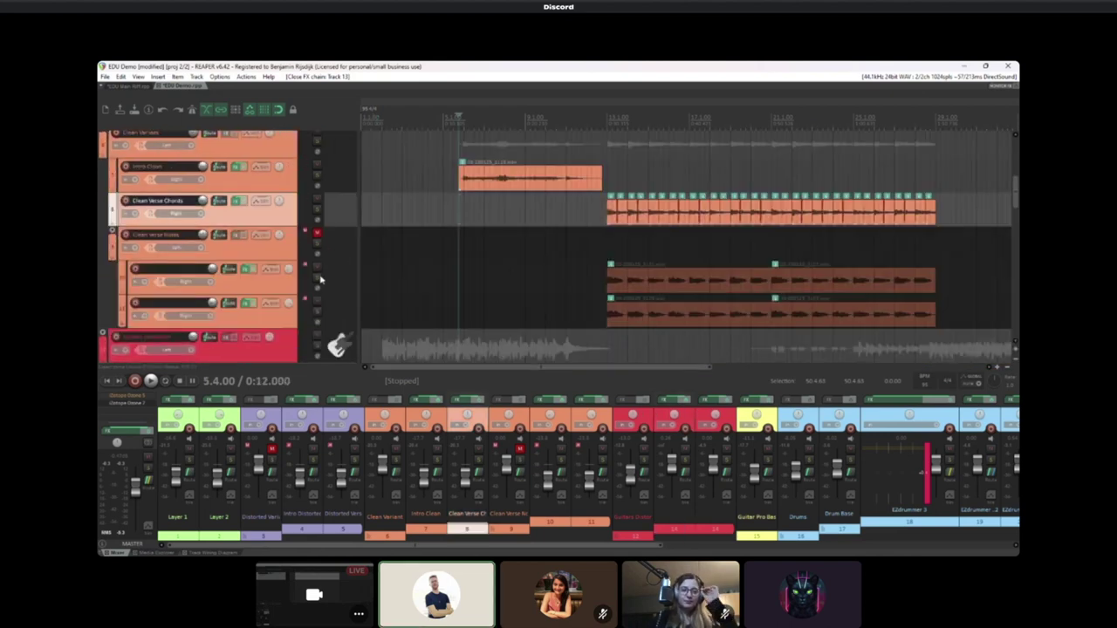
pyautogui.click(317, 233)
pyautogui.scroll(2, 342, 218)
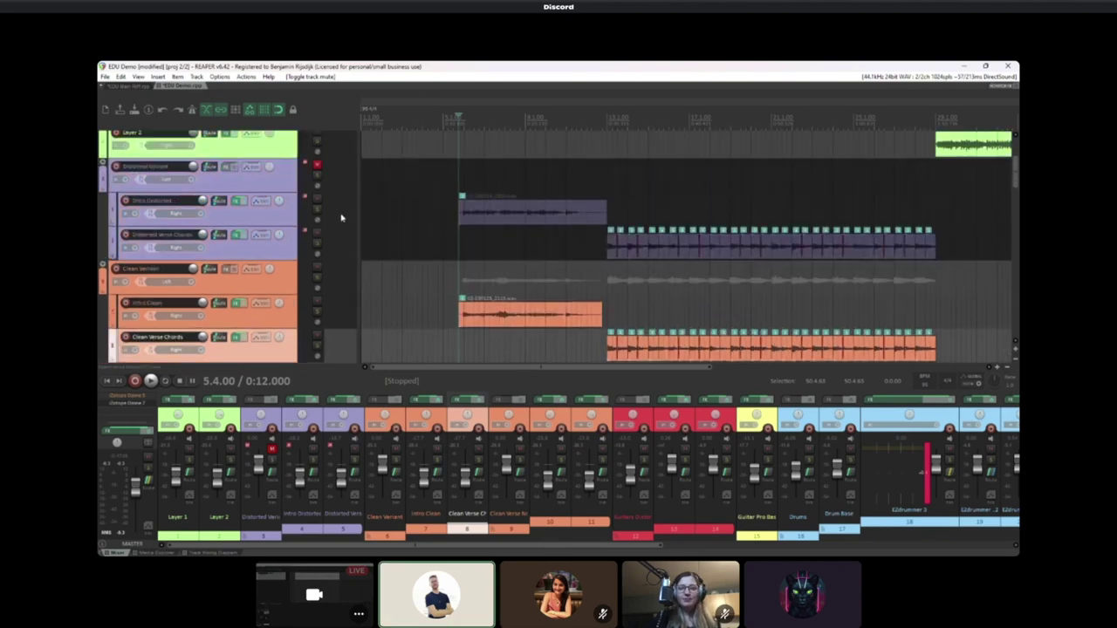
pyautogui.scroll(-2, 342, 226)
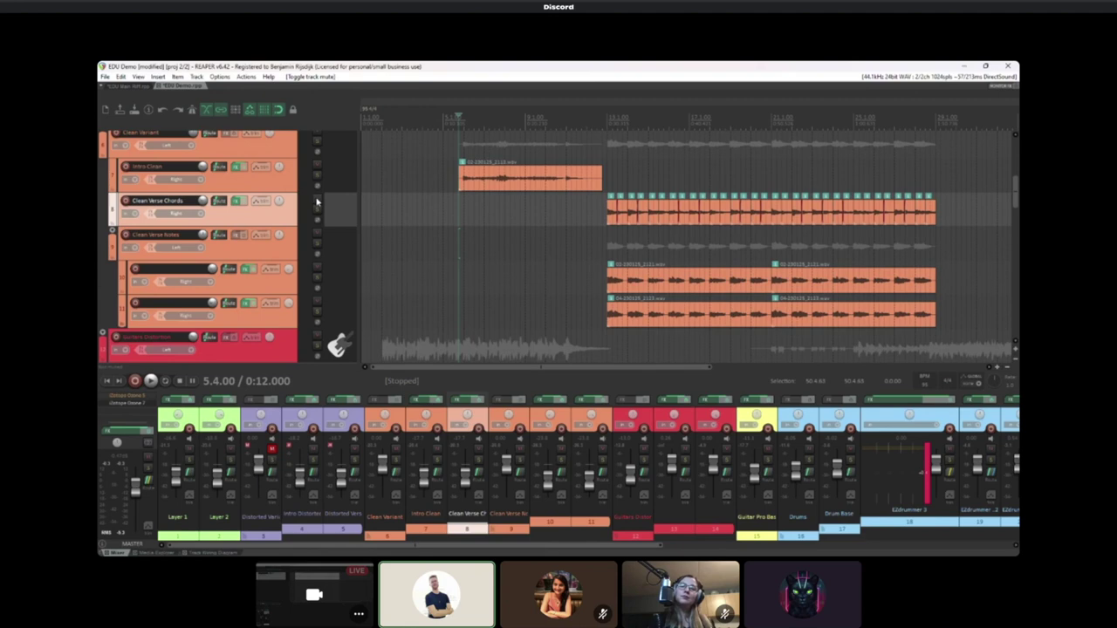
# Try muting the Clean Verse Chords and Clean Verse Notes tracks, and unmute both of them
pyautogui.click(317, 201)
pyautogui.click(317, 202)
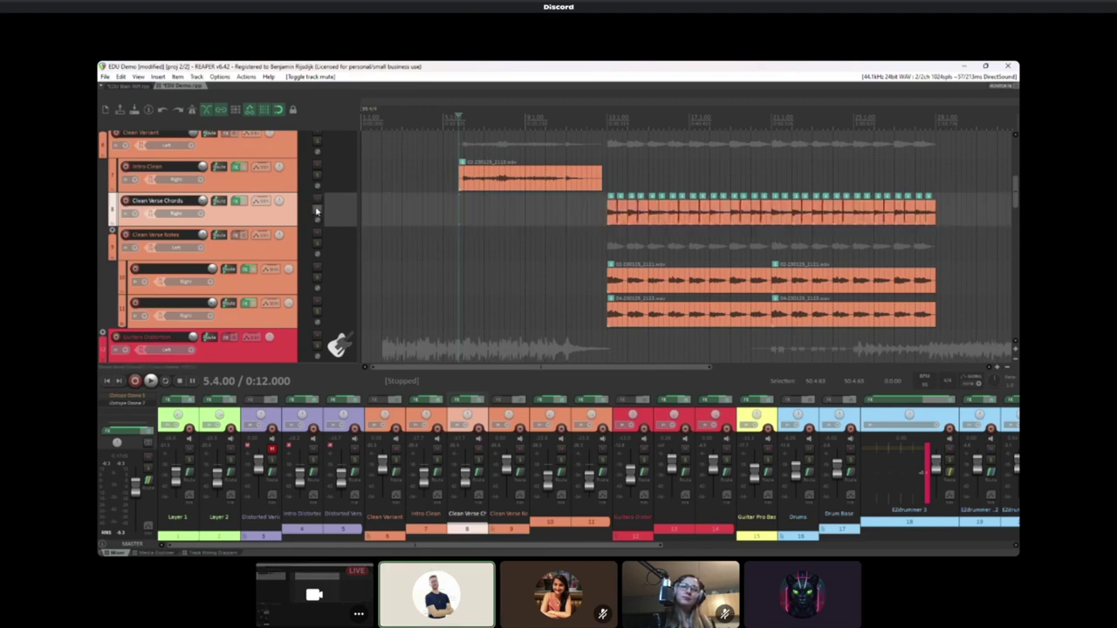
pyautogui.click(318, 234)
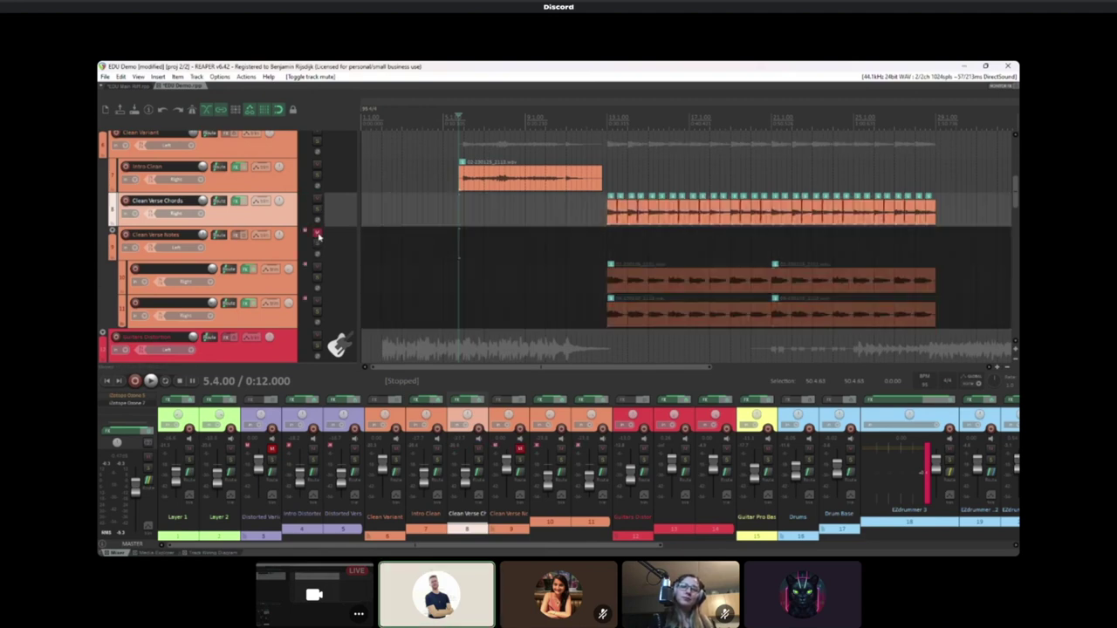
pyautogui.click(319, 235)
# Select the first clip on the Clean Verse Chords track, with the edit cursor at 13.1.00
pyautogui.scroll(4, 345, 224)
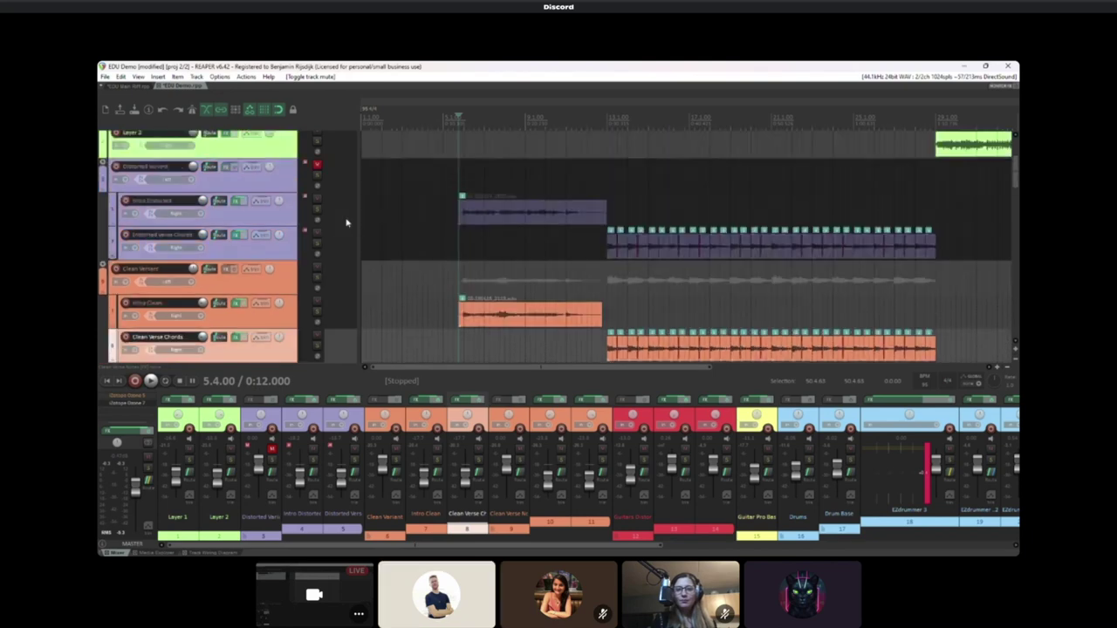
pyautogui.scroll(-2, 347, 222)
pyautogui.scroll(2, 344, 223)
pyautogui.scroll(-1, 344, 224)
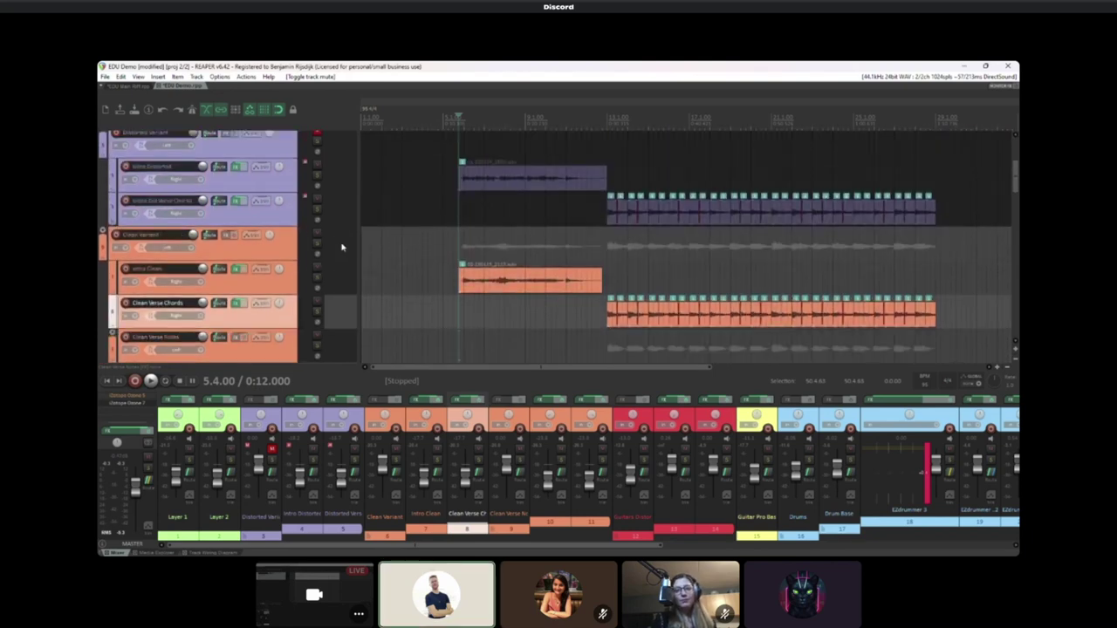
pyautogui.scroll(-2, 342, 285)
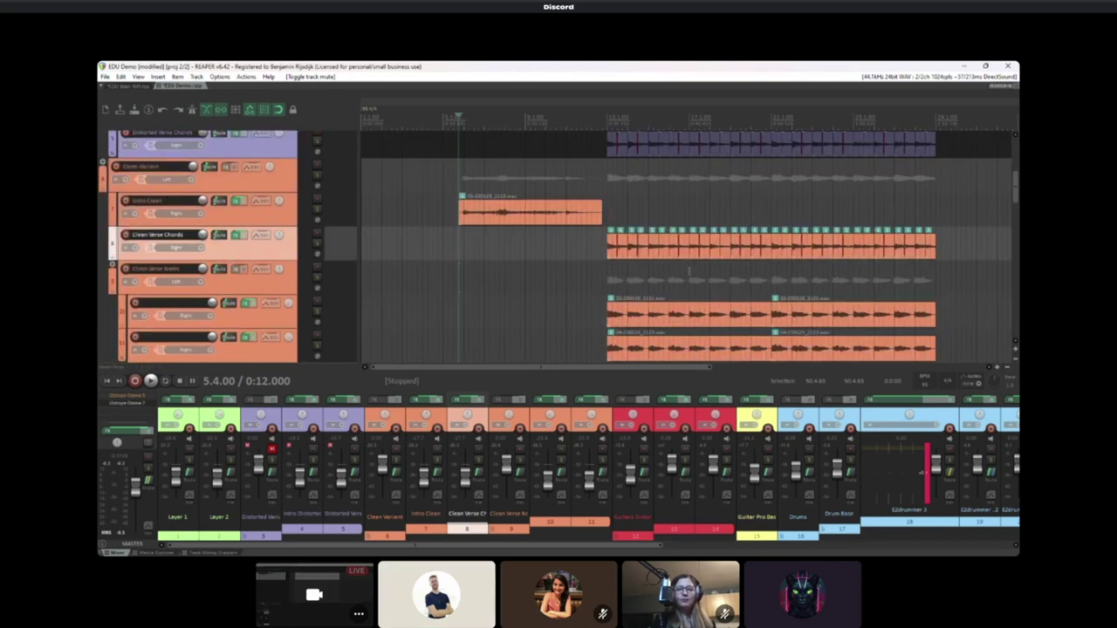
pyautogui.click(611, 246)
# Select the opening recordings on both Guitars Distortion tracks, and switch the selection to both closing recordings with the cursor at 37.3.00
pyautogui.scroll(-2, 611, 246)
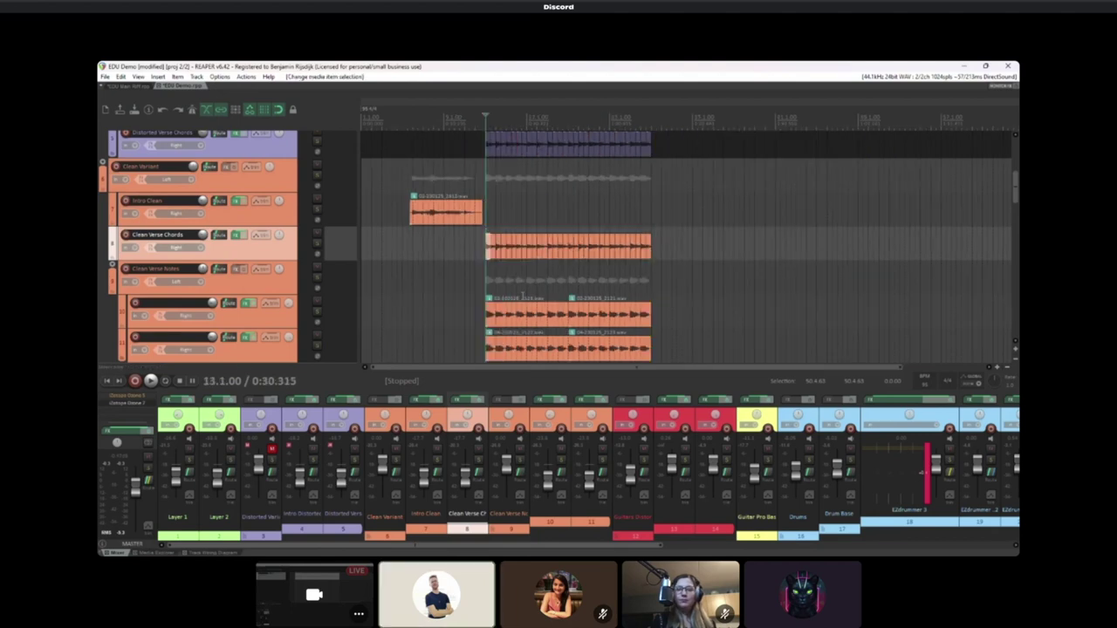
pyautogui.scroll(3, 611, 246)
pyautogui.scroll(-5, 332, 253)
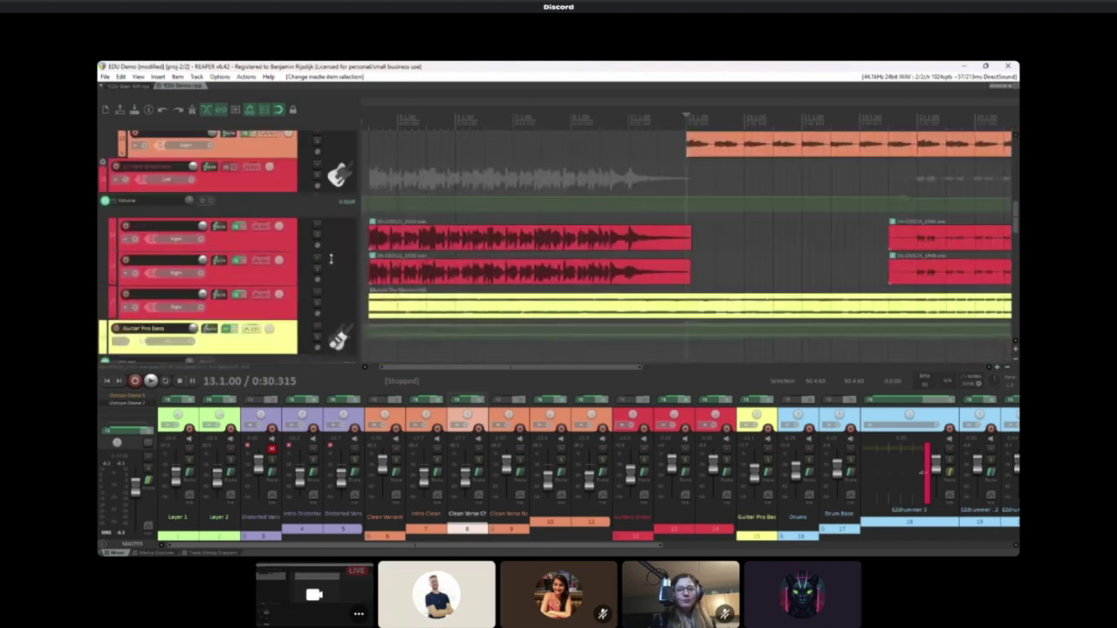
pyautogui.scroll(1, 333, 258)
pyautogui.click(343, 241)
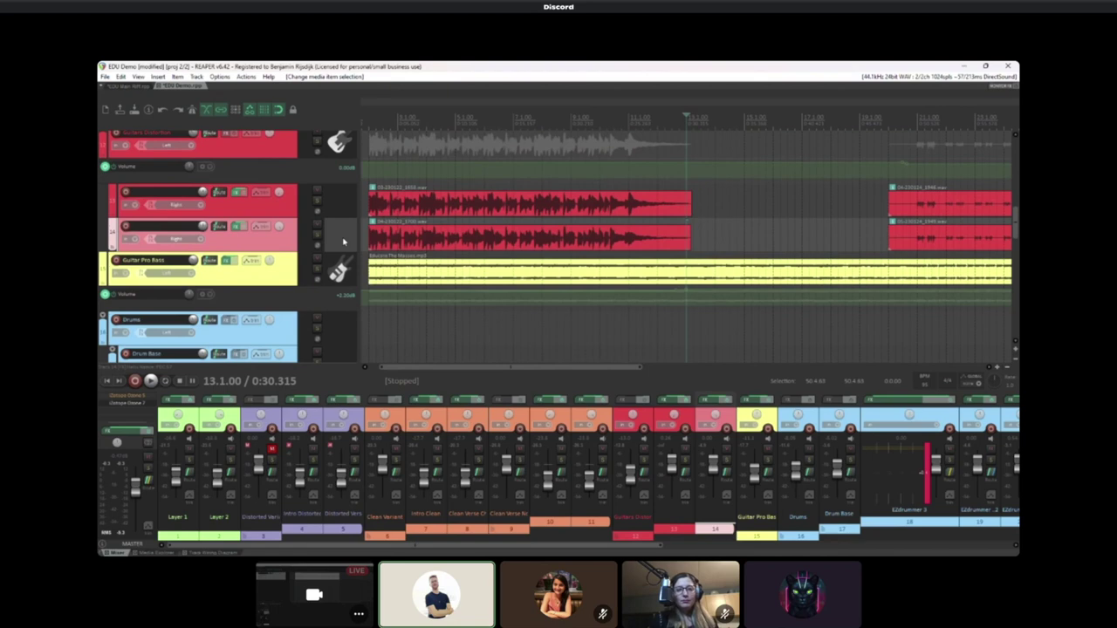
pyautogui.scroll(-2, 356, 244)
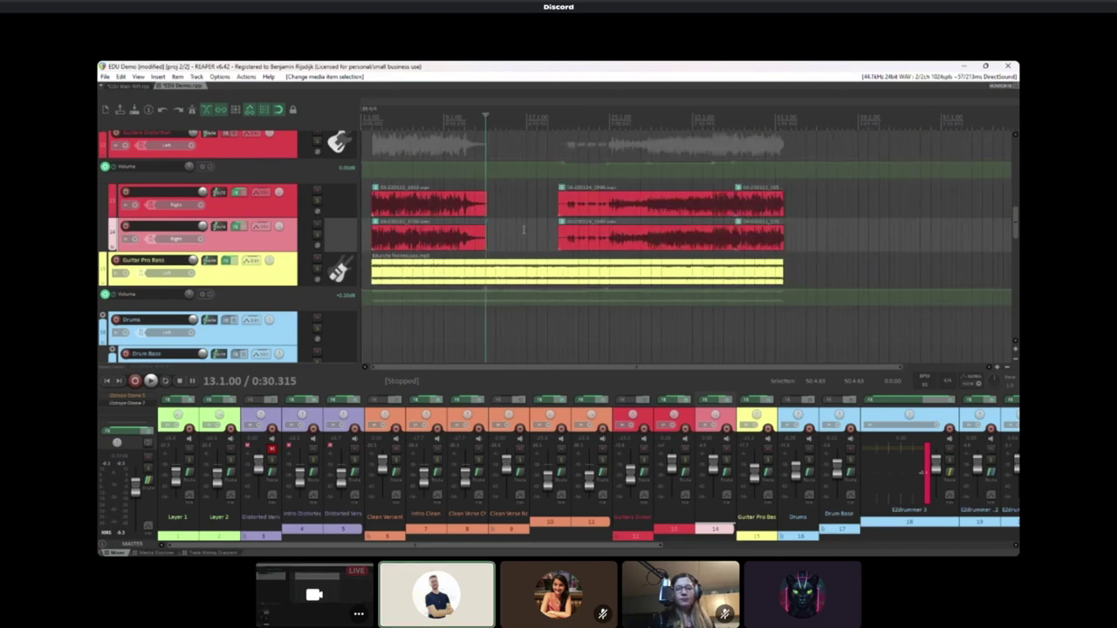
pyautogui.moveTo(443, 217); pyautogui.dragTo(440, 219)
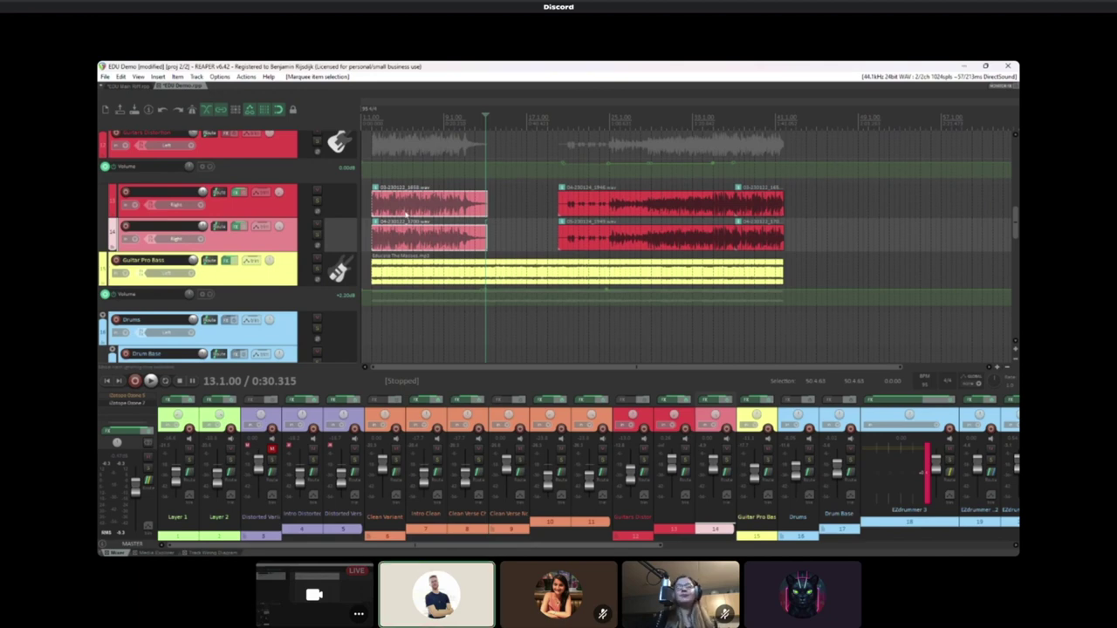
pyautogui.click(740, 208)
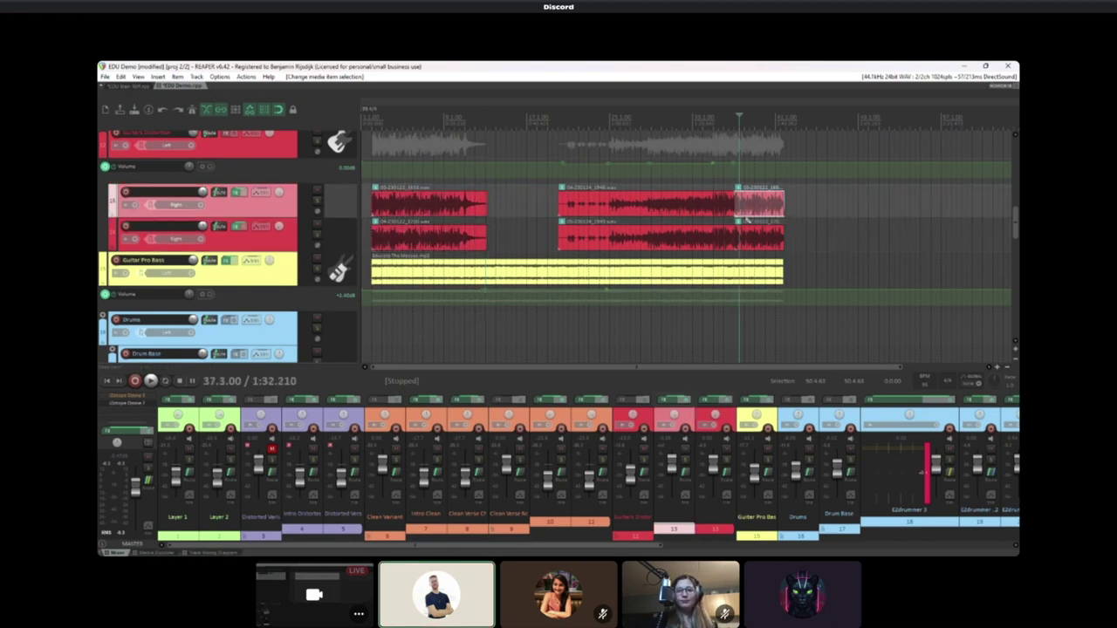
pyautogui.click(752, 244)
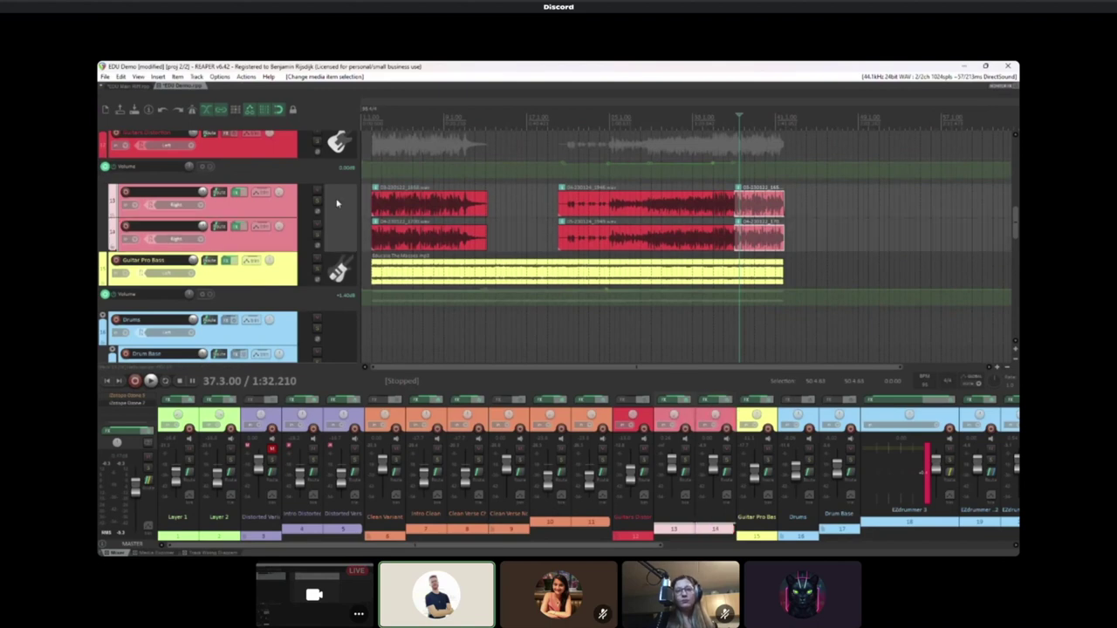
# Place the edit cursor at 19.3.00 on the Clean Verse Notes track, and move it to 16.3.00 on the Intro Clean track
pyautogui.scroll(10, 340, 223)
pyautogui.hscroll(5, 546, 260)
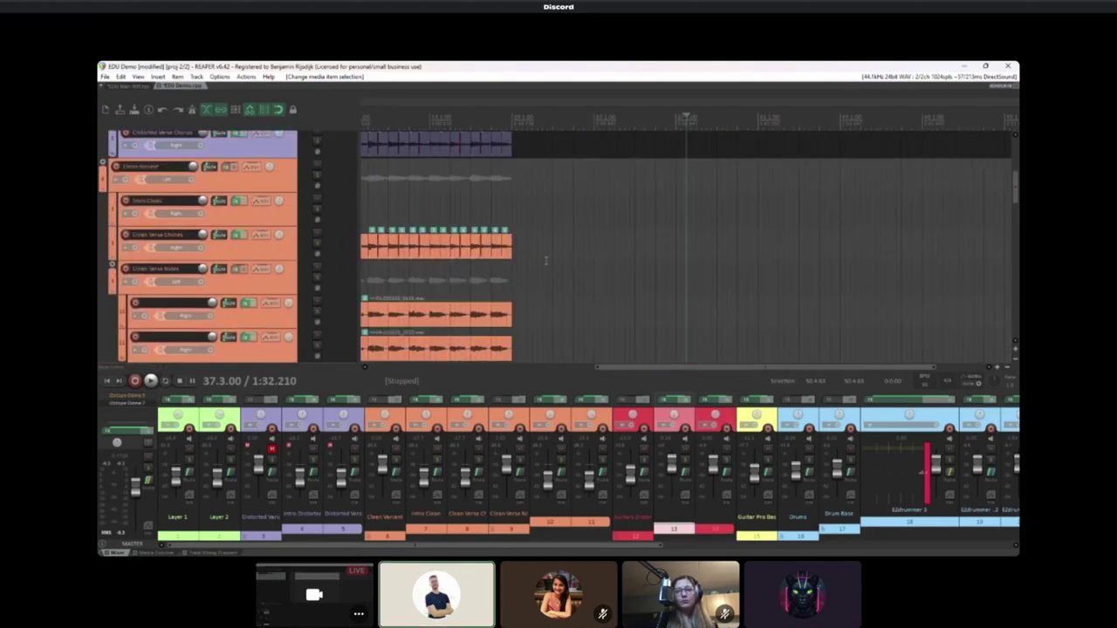
pyautogui.hscroll(2, 545, 260)
pyautogui.scroll(-3, 558, 280)
pyautogui.scroll(5, 533, 273)
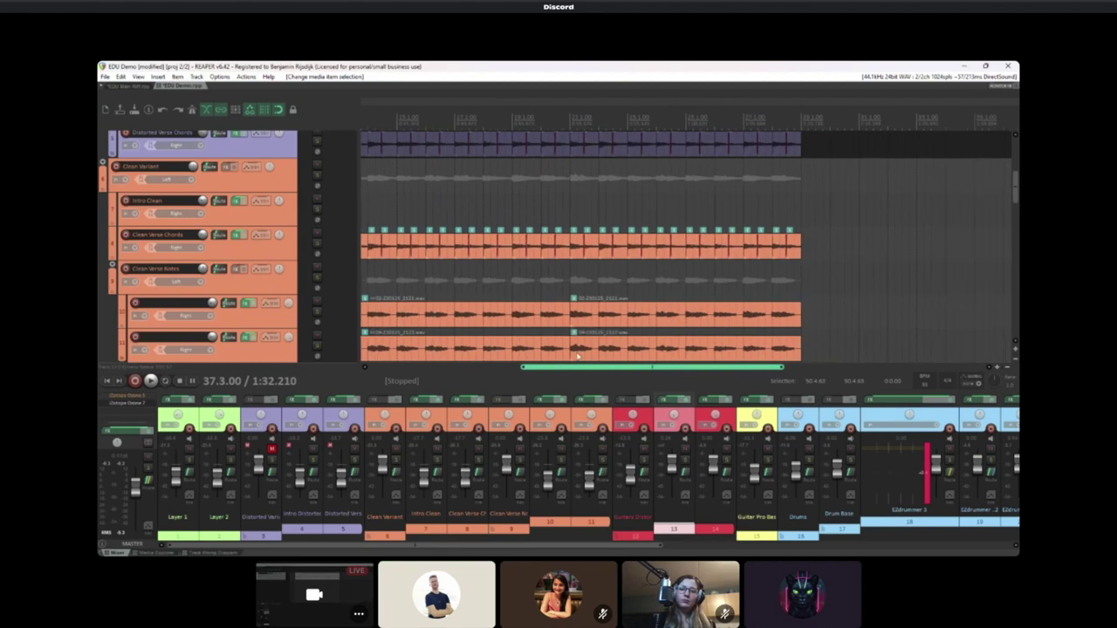
pyautogui.click(533, 273)
pyautogui.scroll(2, 533, 273)
pyautogui.scroll(-8, 533, 273)
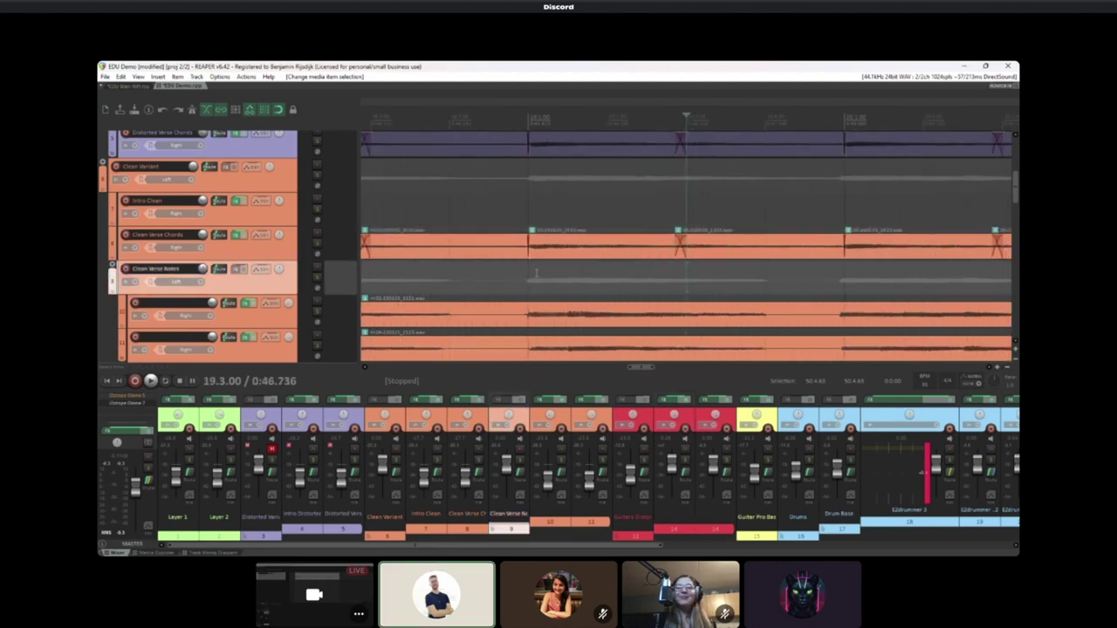
pyautogui.click(601, 197)
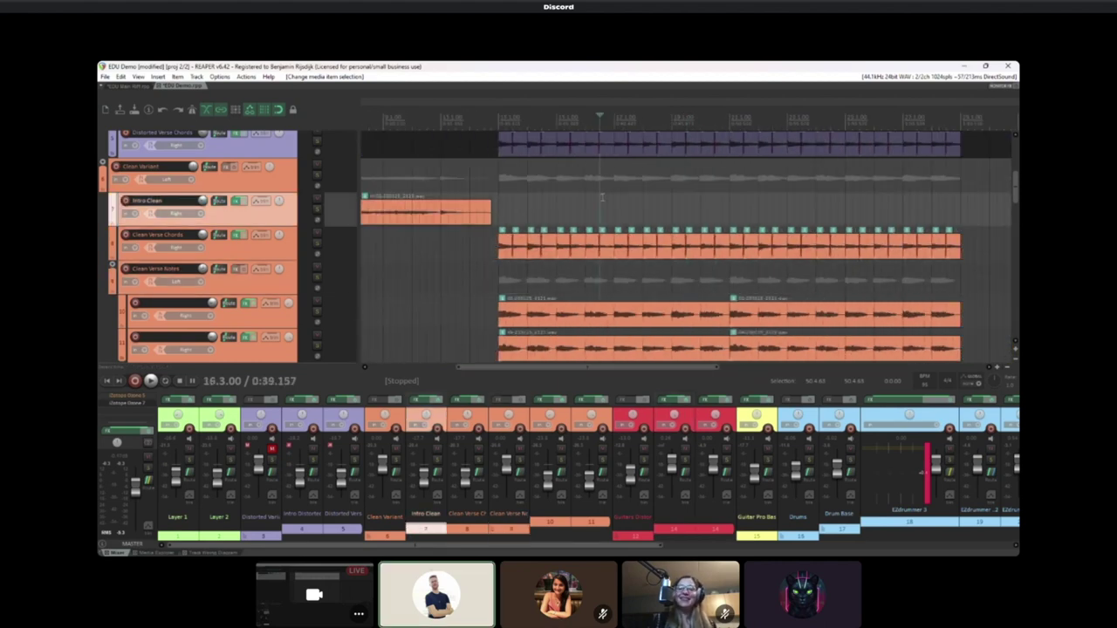
# Select the Intro Clean track, the upper recording track inside Clean Verse Notes, and the Clean Verse Notes track itself
pyautogui.scroll(3, 342, 205)
pyautogui.scroll(-5, 344, 242)
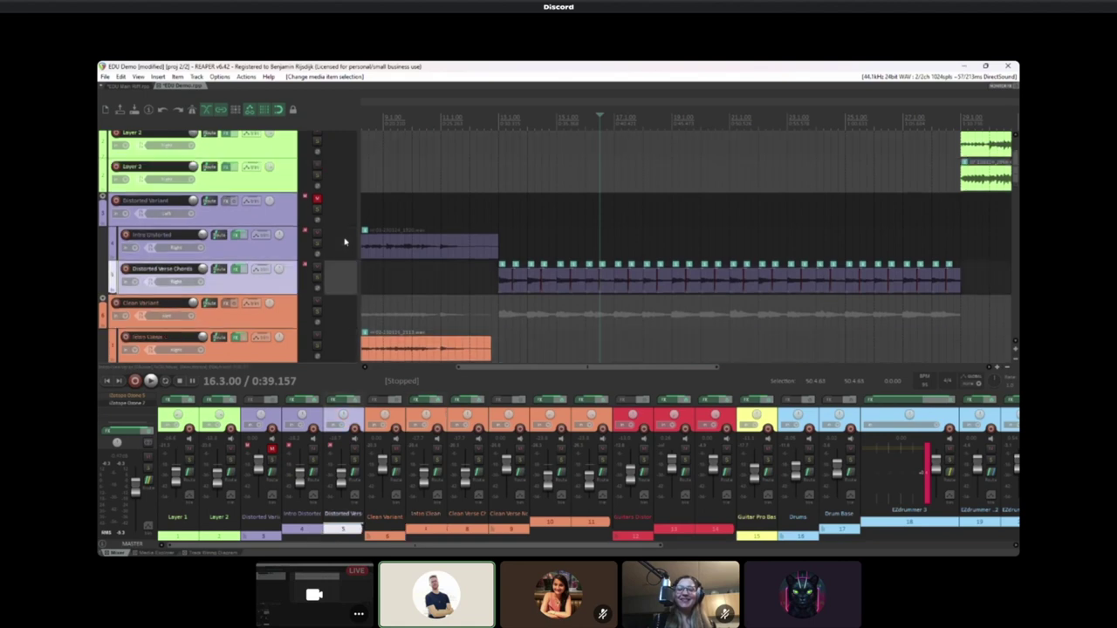
pyautogui.scroll(-8, 345, 242)
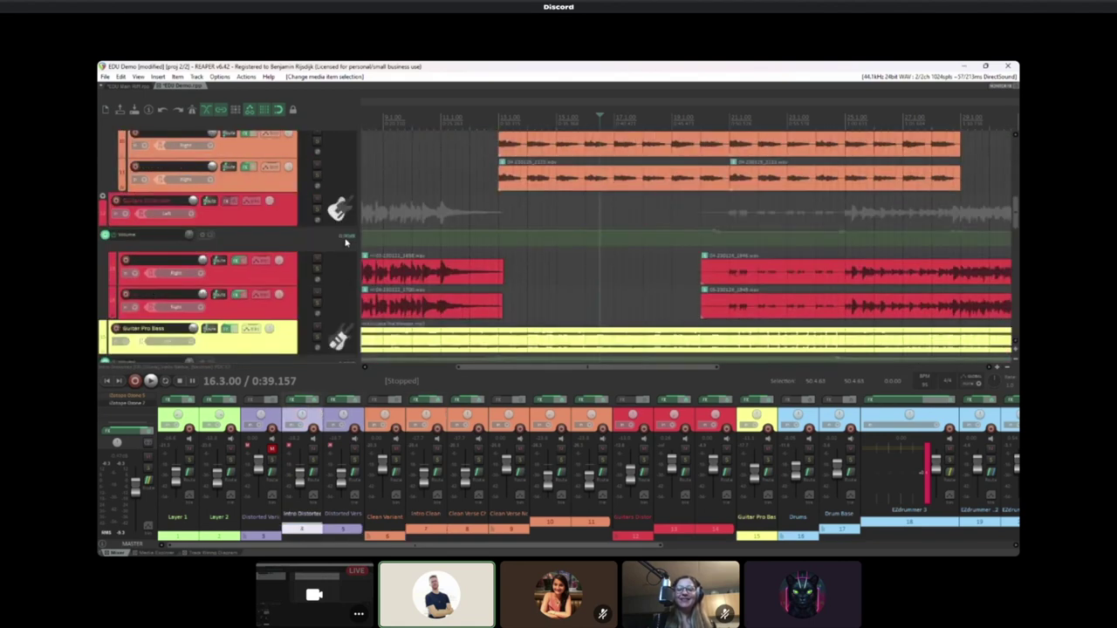
pyautogui.scroll(5, 344, 242)
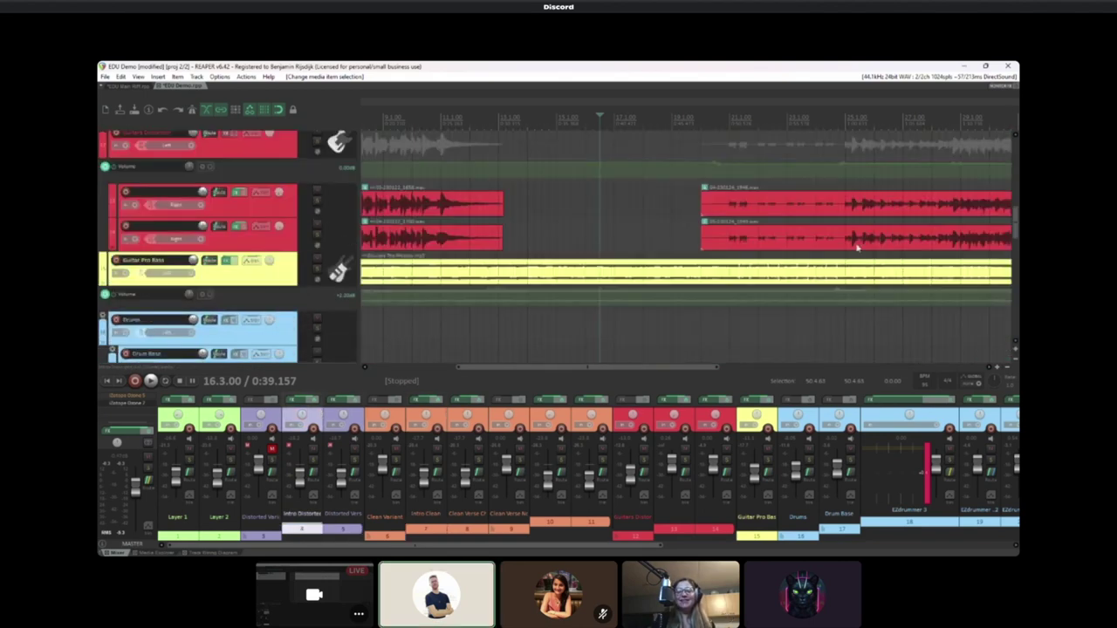
pyautogui.scroll(6, 329, 205)
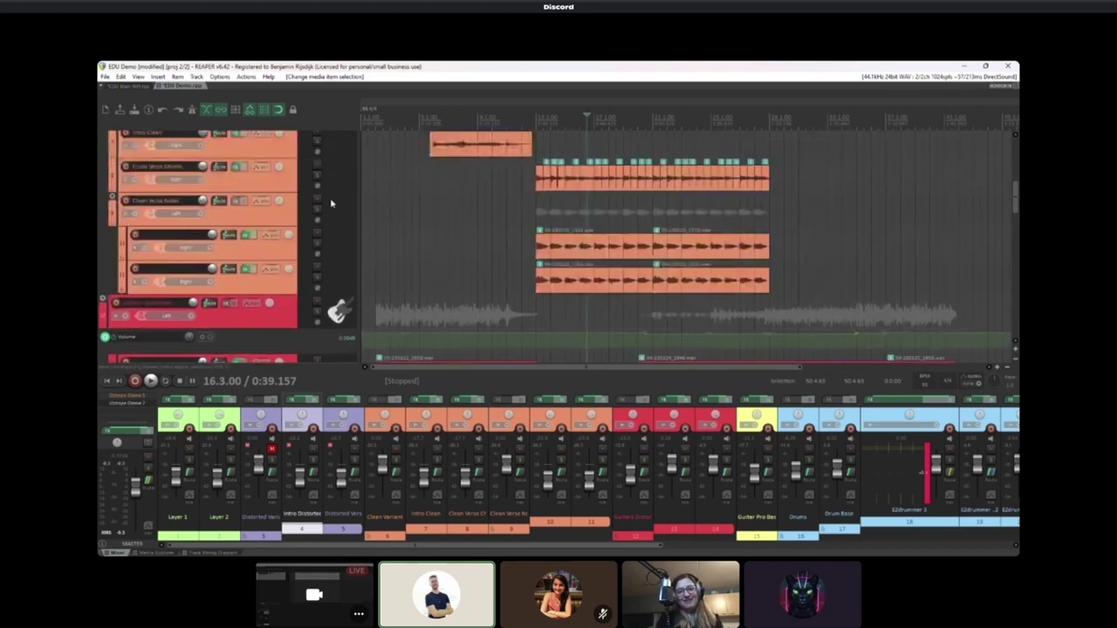
pyautogui.click(331, 204)
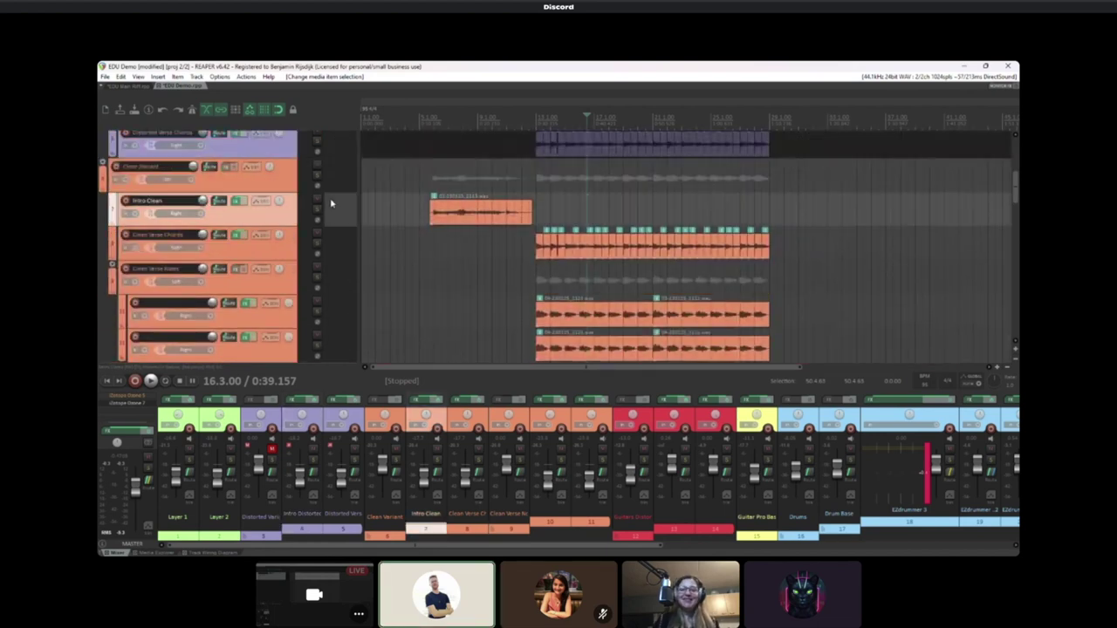
pyautogui.click(329, 254)
pyautogui.click(344, 300)
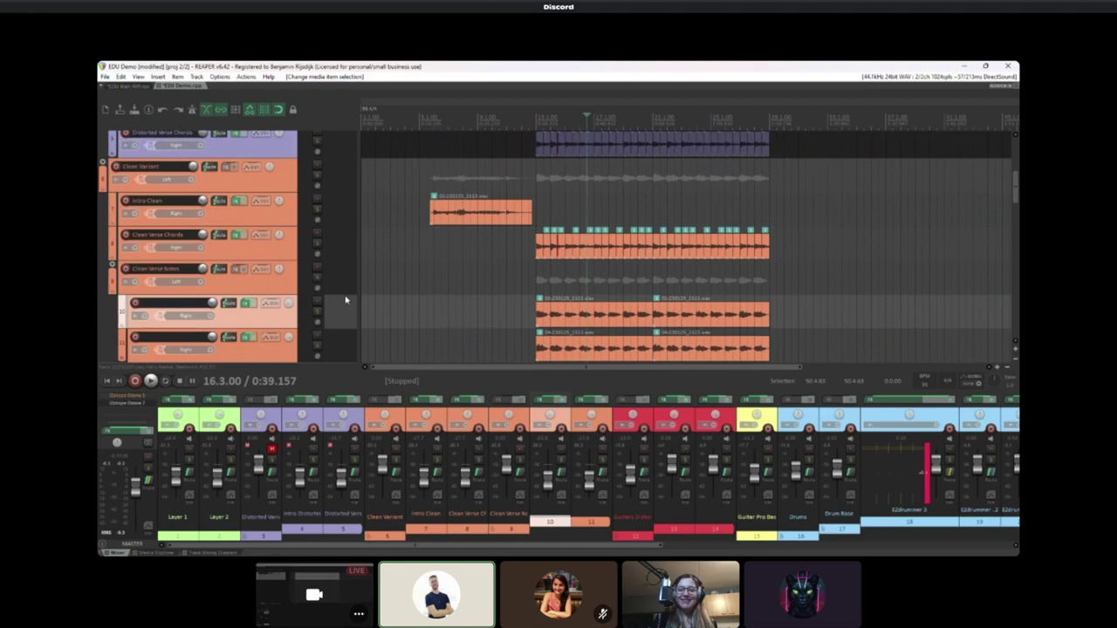
pyautogui.click(349, 282)
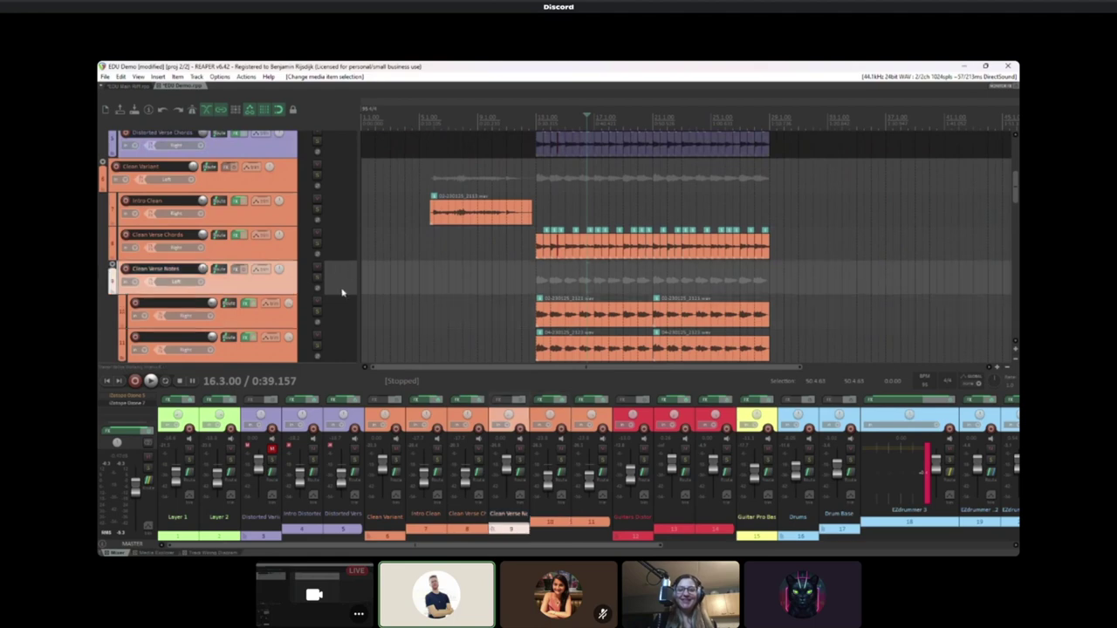
# Mute the Clean Verse Chords track and play the project from its start
pyautogui.click(320, 236)
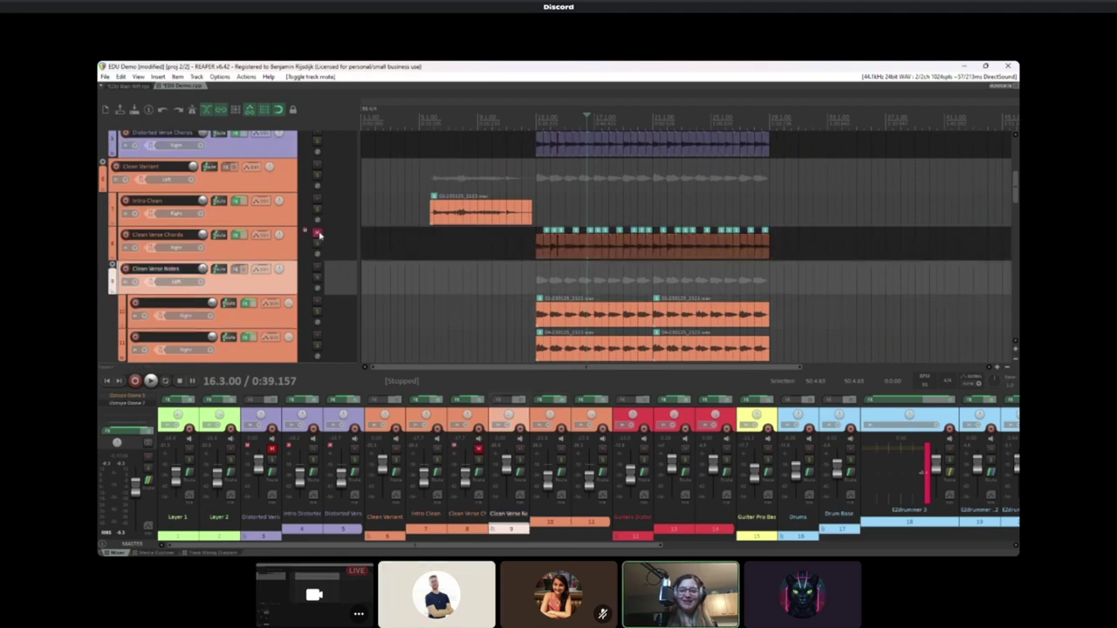
pyautogui.scroll(-6, 334, 254)
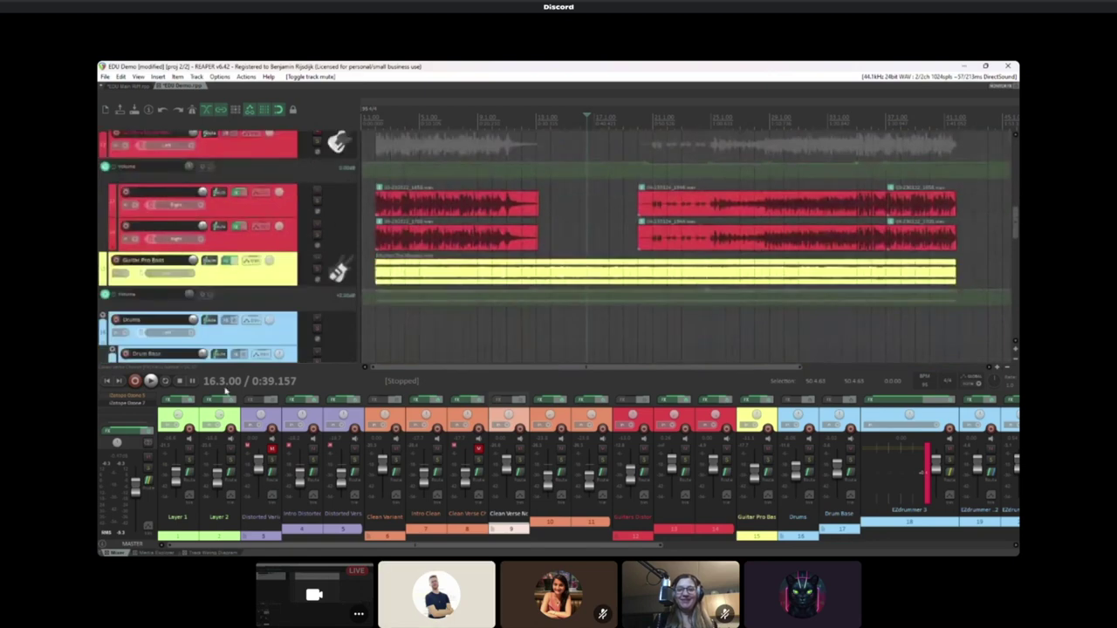
pyautogui.click(108, 382)
pyautogui.click(150, 380)
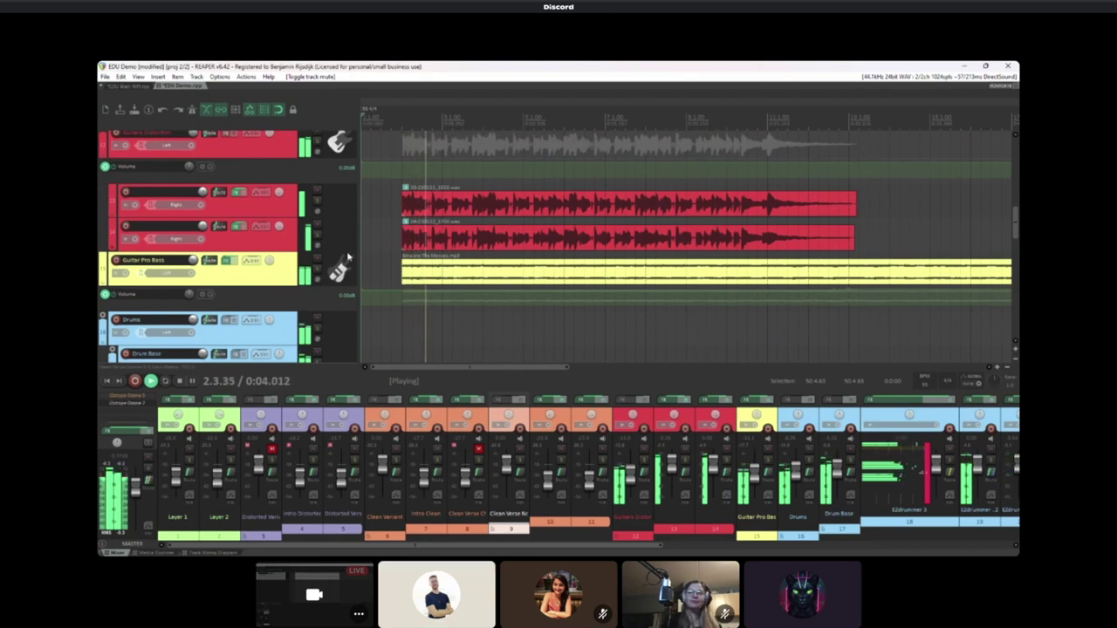
# Follow the playing song through the distorted guitar, Intro Clean and Clean Verse Notes tracks, checking which parts sound in the intro and verse
pyautogui.scroll(1, 348, 256)
pyautogui.scroll(-2, 482, 250)
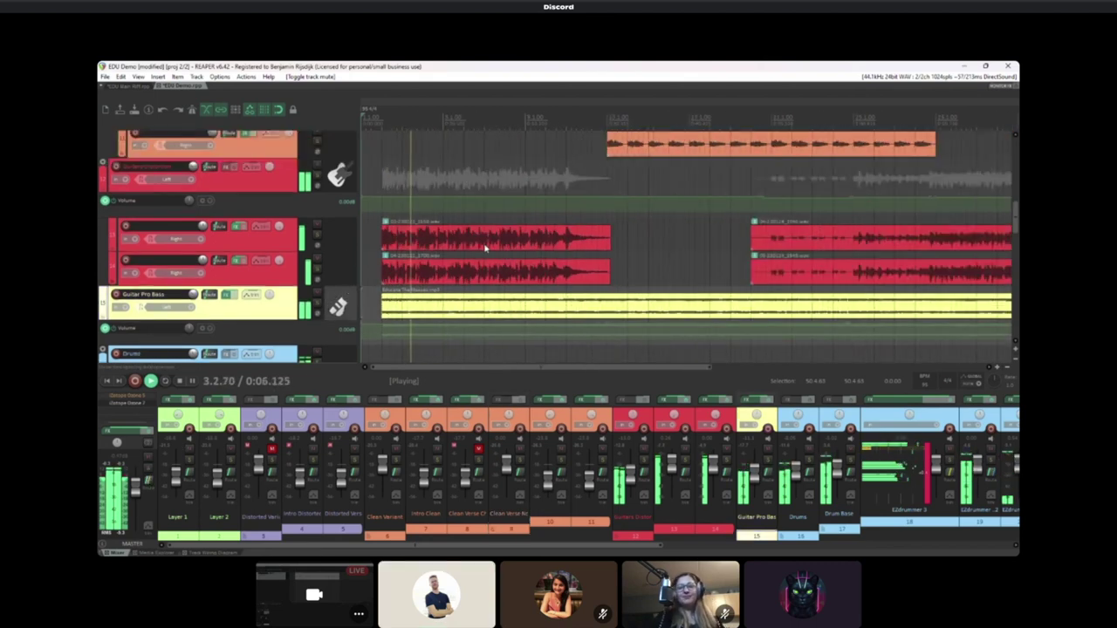
pyautogui.scroll(-2, 482, 250)
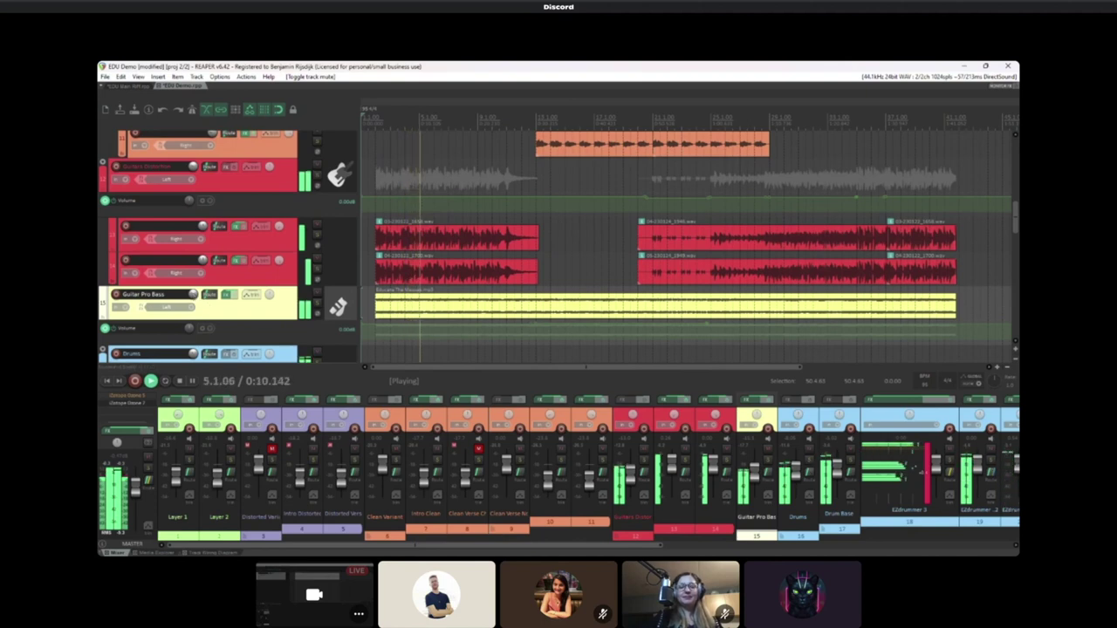
pyautogui.scroll(3, 349, 242)
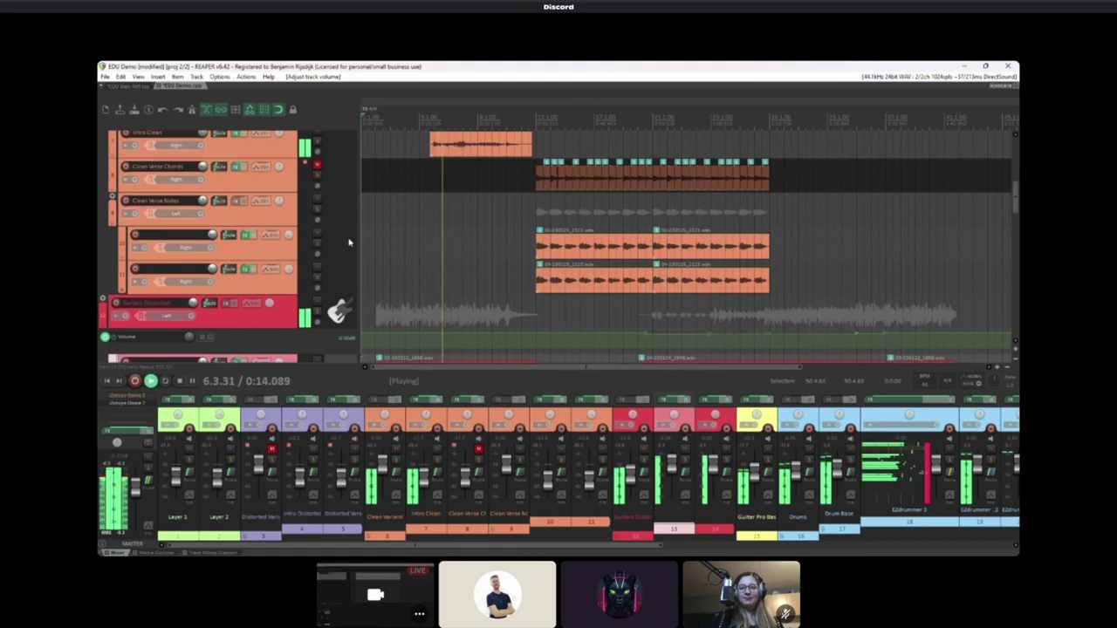
pyautogui.scroll(2, 349, 242)
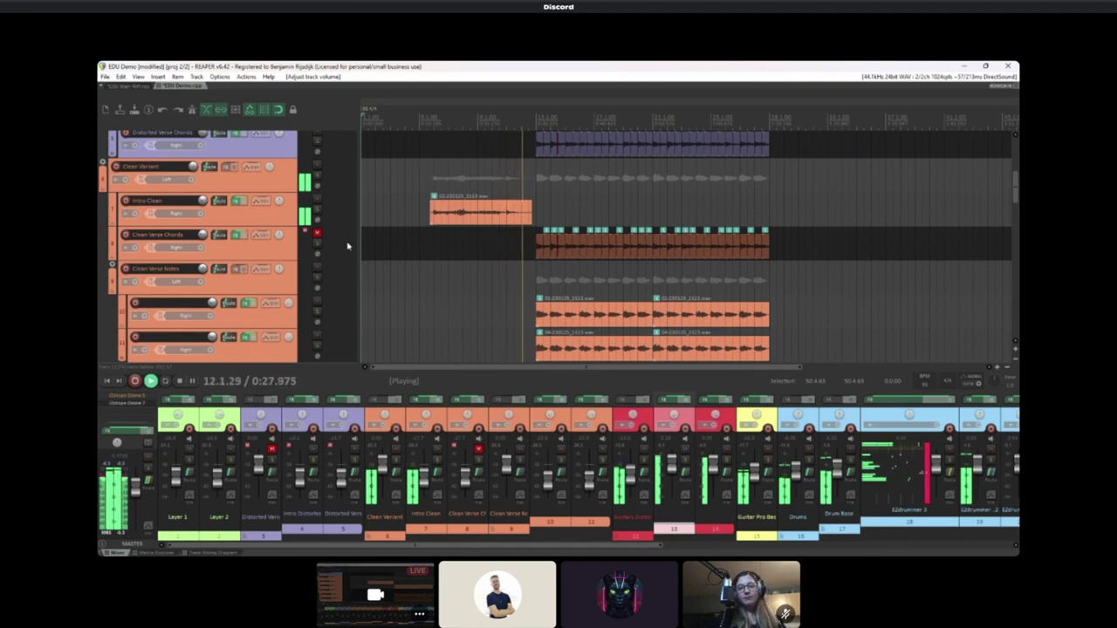
pyautogui.scroll(-1, 347, 246)
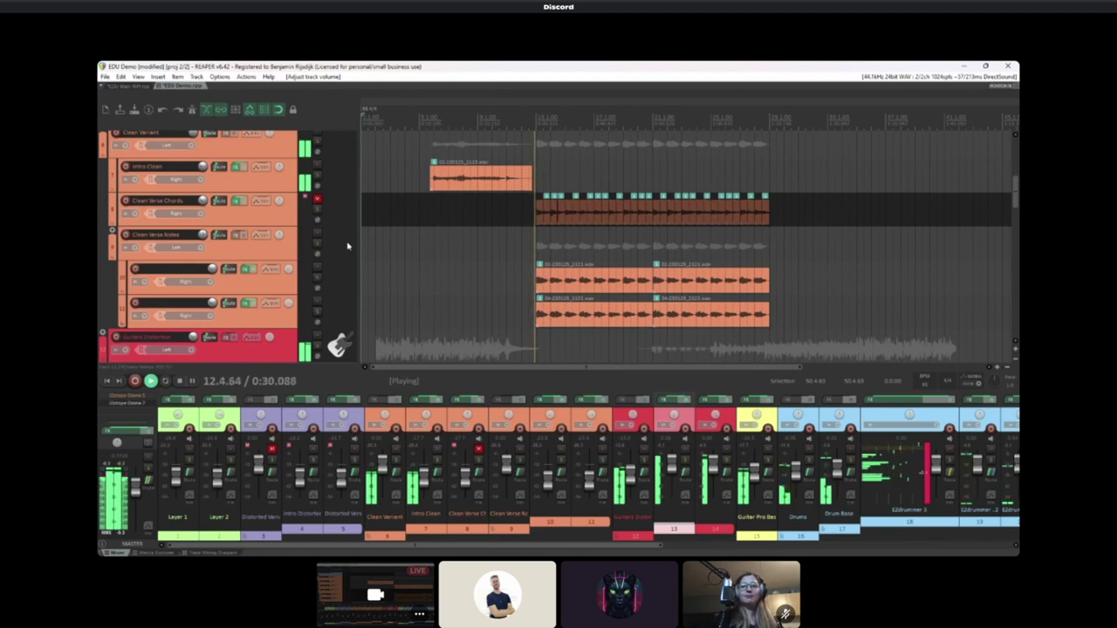
pyautogui.scroll(-1, 346, 246)
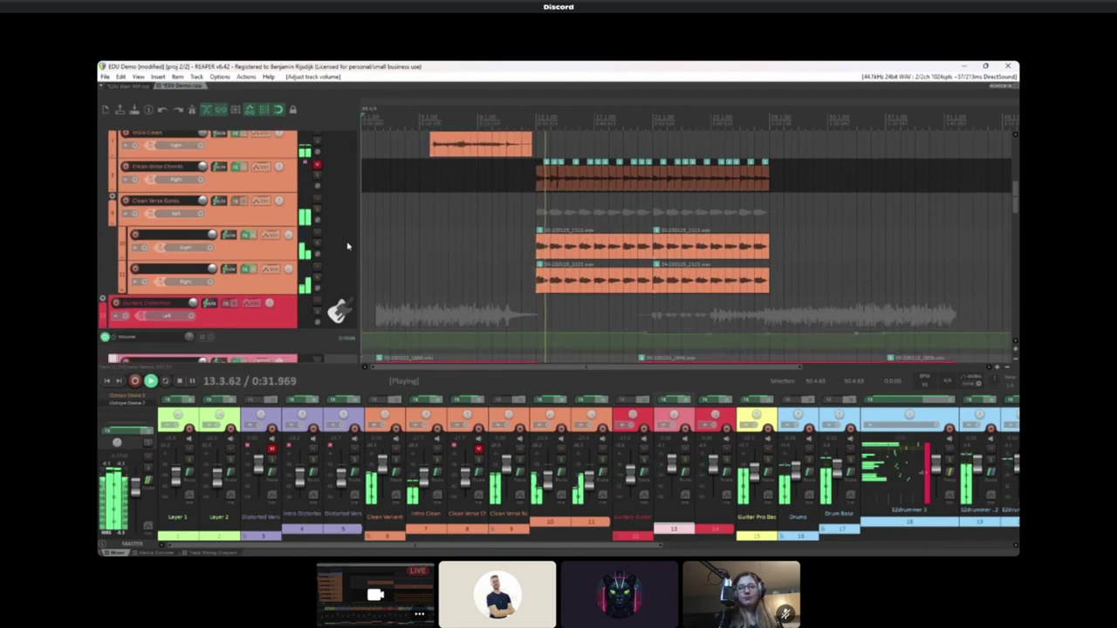
pyautogui.scroll(-1, 347, 246)
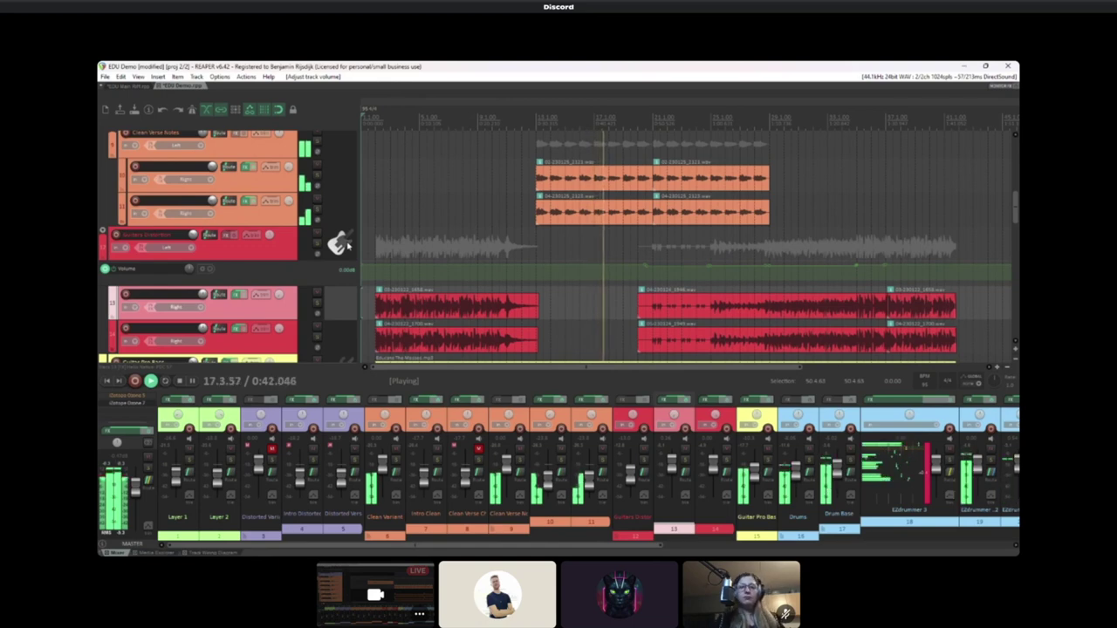
pyautogui.scroll(-1, 348, 247)
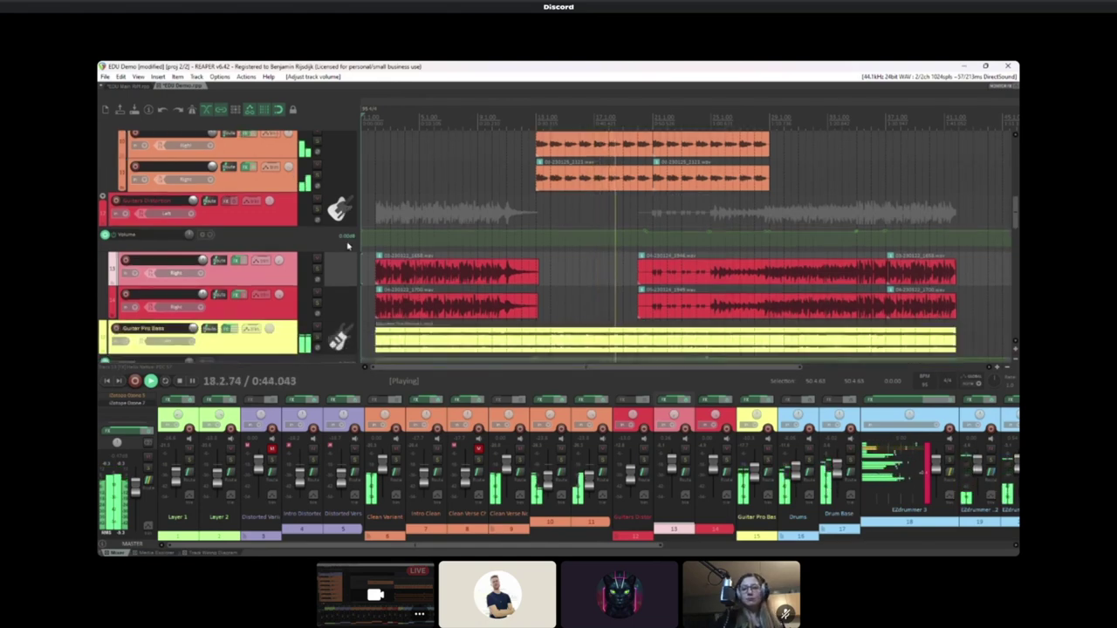
# Select the lower recording track inside Clean Verse Notes during playback, and switch the selection to the Guitars Distortion track
pyautogui.click(346, 215)
pyautogui.scroll(1, 346, 216)
pyautogui.click(345, 215)
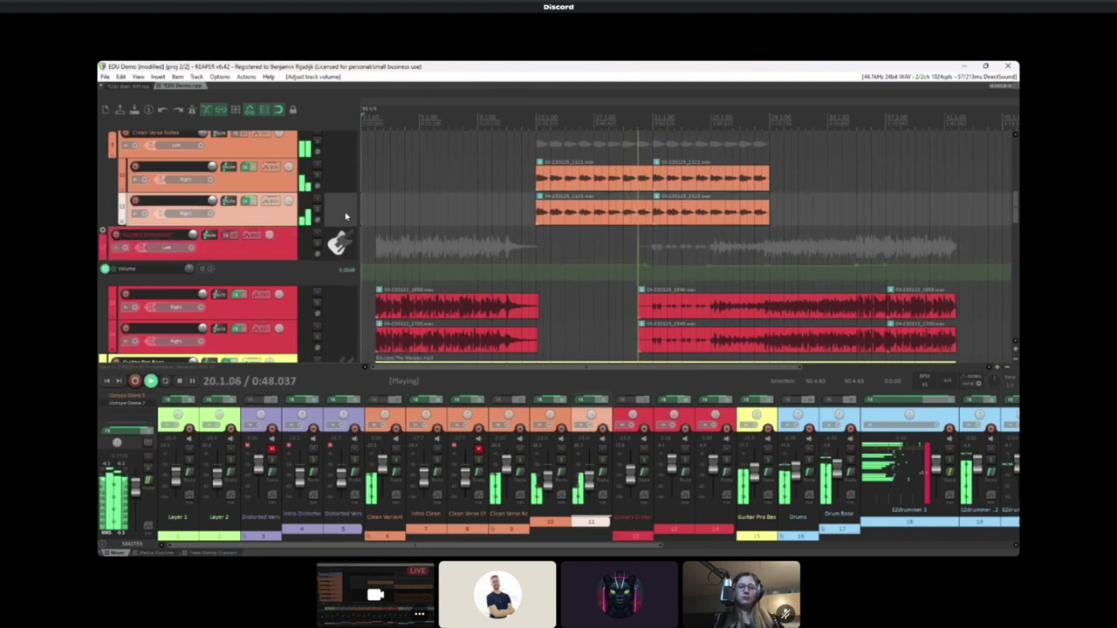
pyautogui.scroll(1, 345, 216)
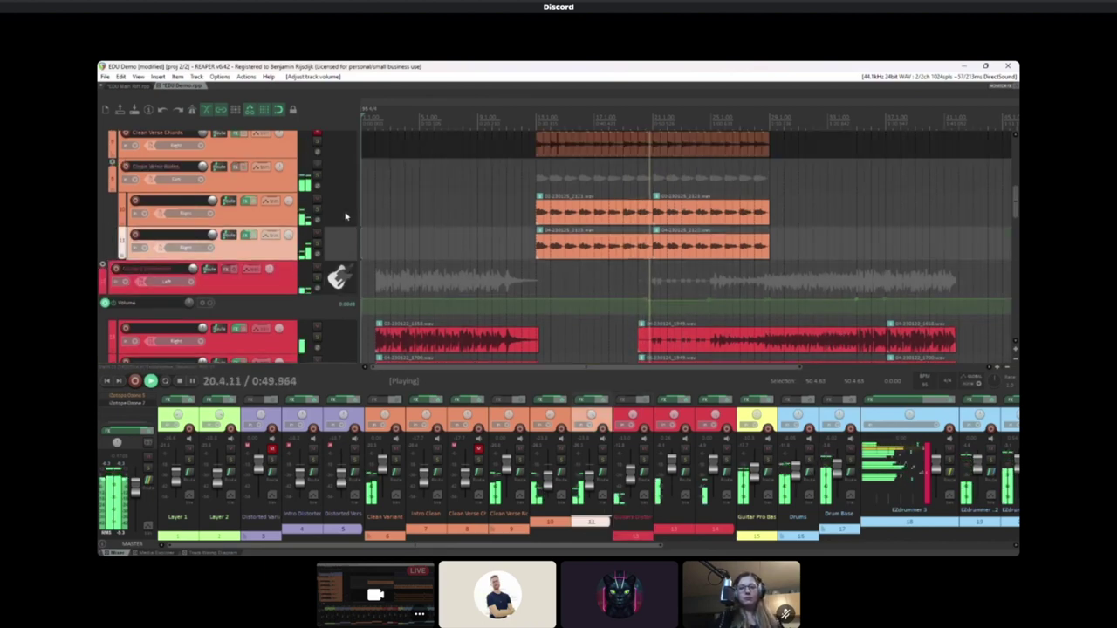
pyautogui.scroll(-2, 345, 216)
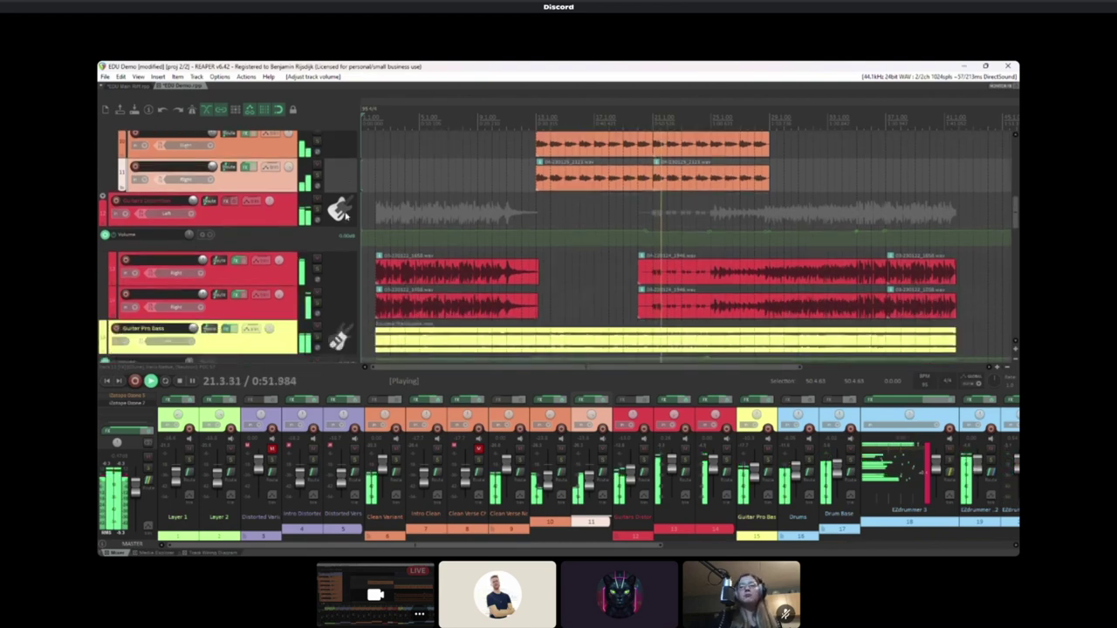
pyautogui.scroll(-3, 345, 216)
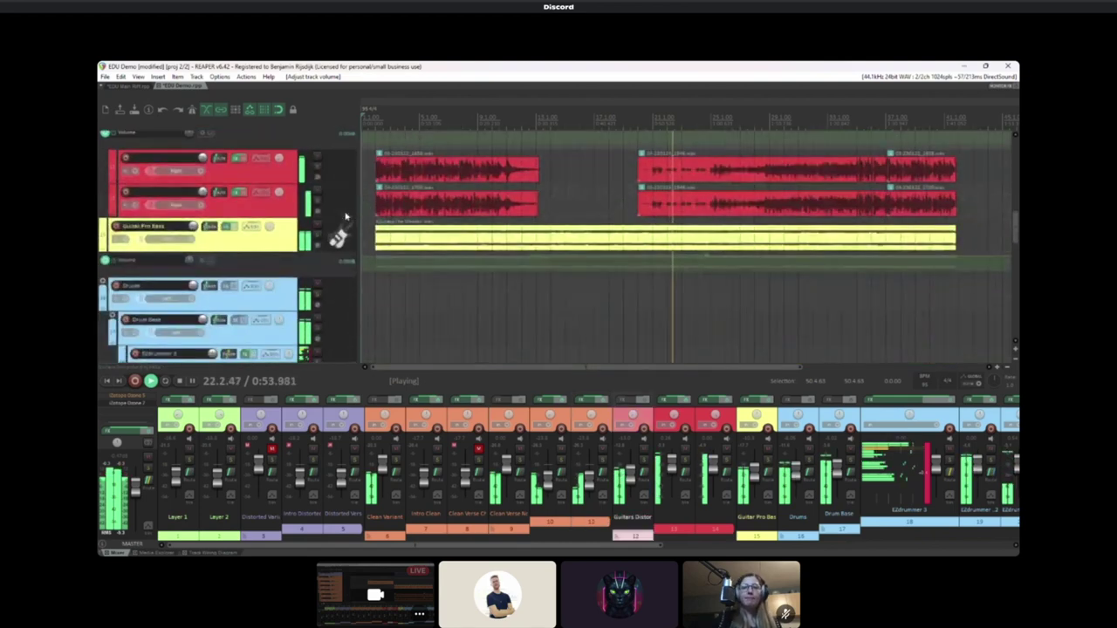
# Select the Guitar Pro Bass track, followed by each of the two Guitars Distortion recording tracks, while the song plays
pyautogui.scroll(1, 345, 215)
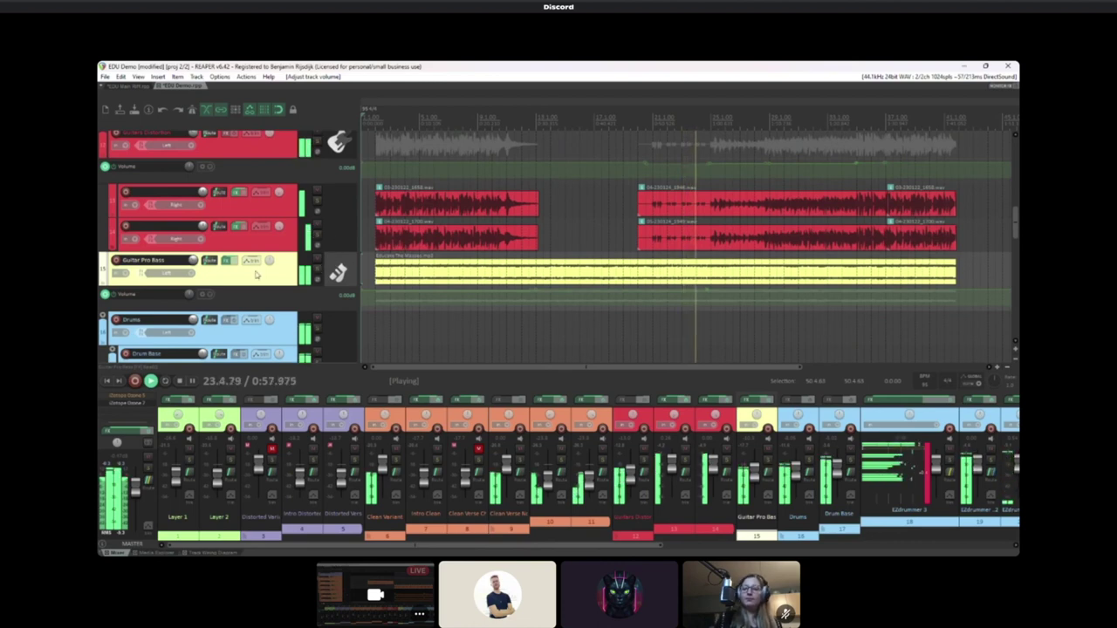
pyautogui.scroll(2, 329, 268)
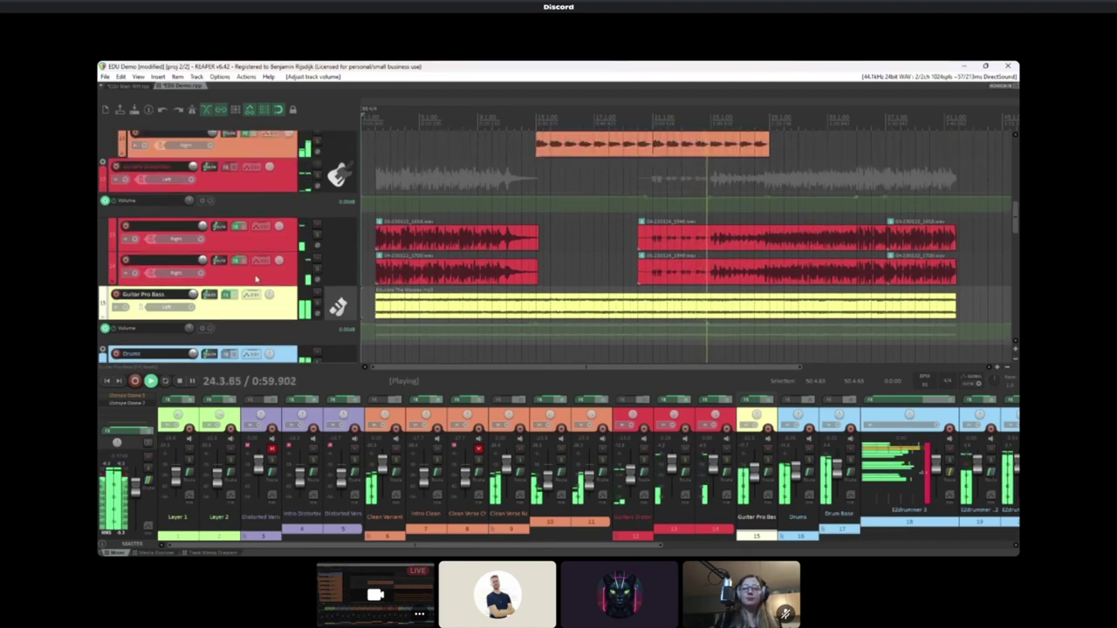
pyautogui.click(338, 264)
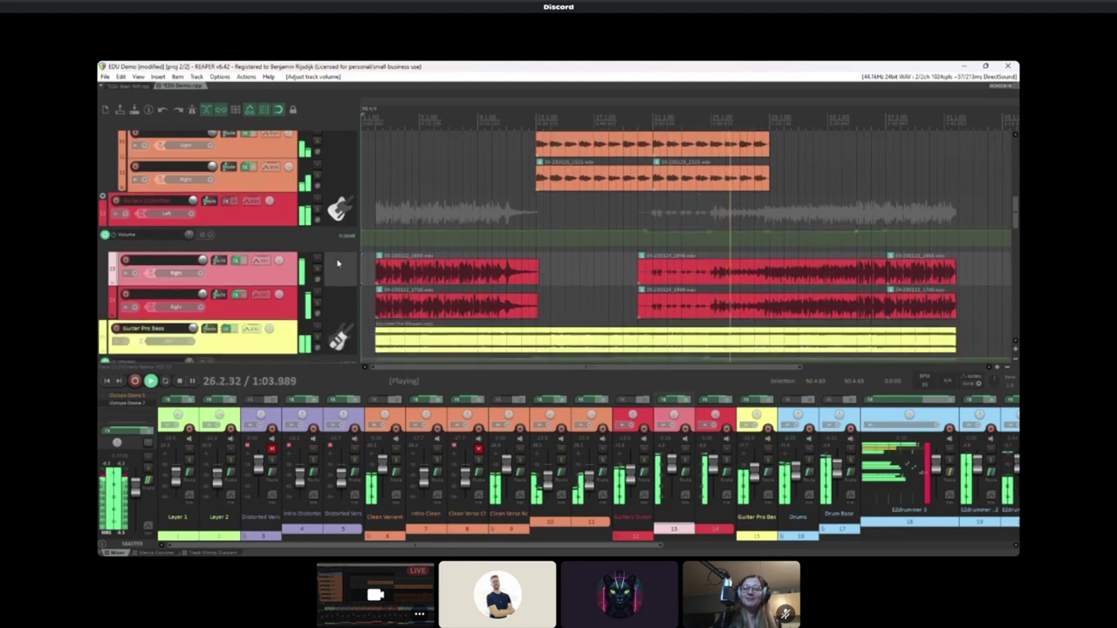
pyautogui.scroll(-1, 337, 264)
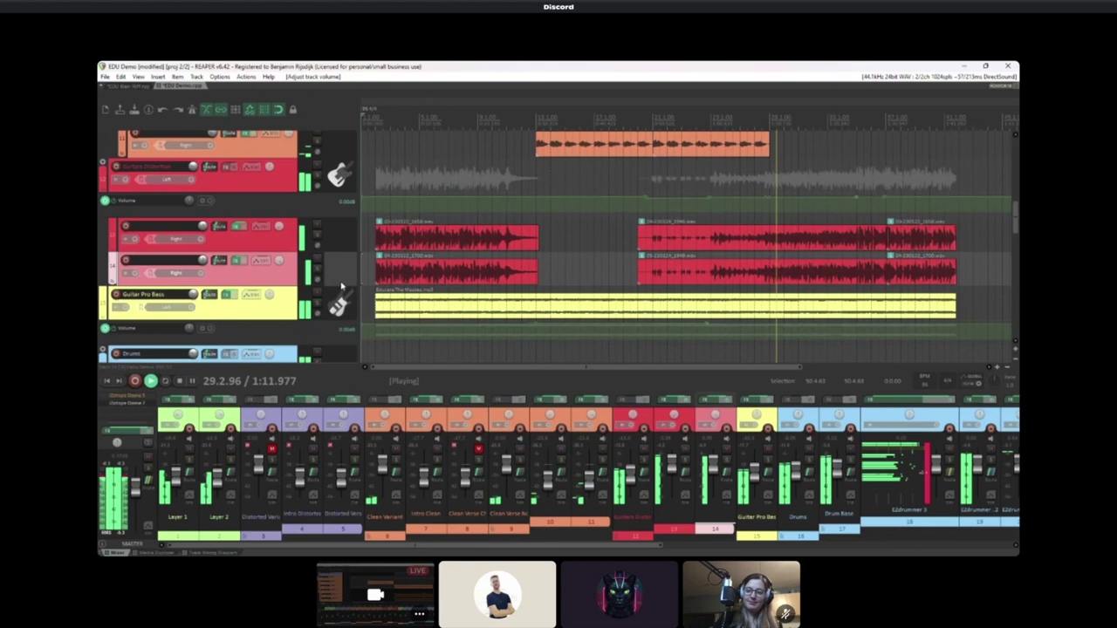
# Select the Layer 2 track while its closing-section recording plays
pyautogui.scroll(5, 341, 286)
pyautogui.scroll(5, 339, 280)
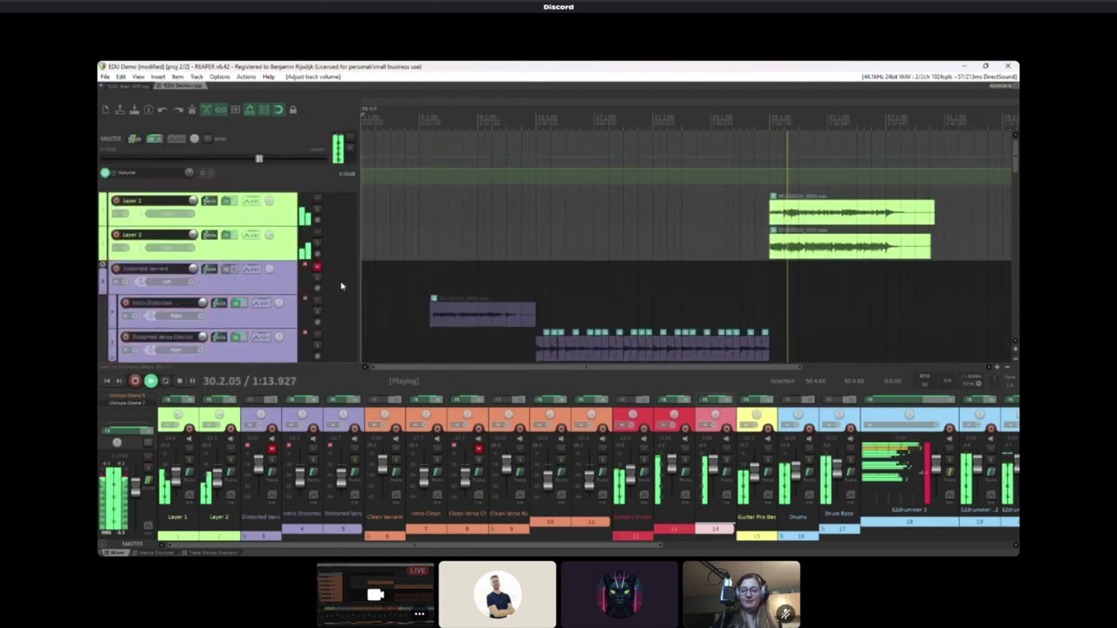
pyautogui.click(333, 254)
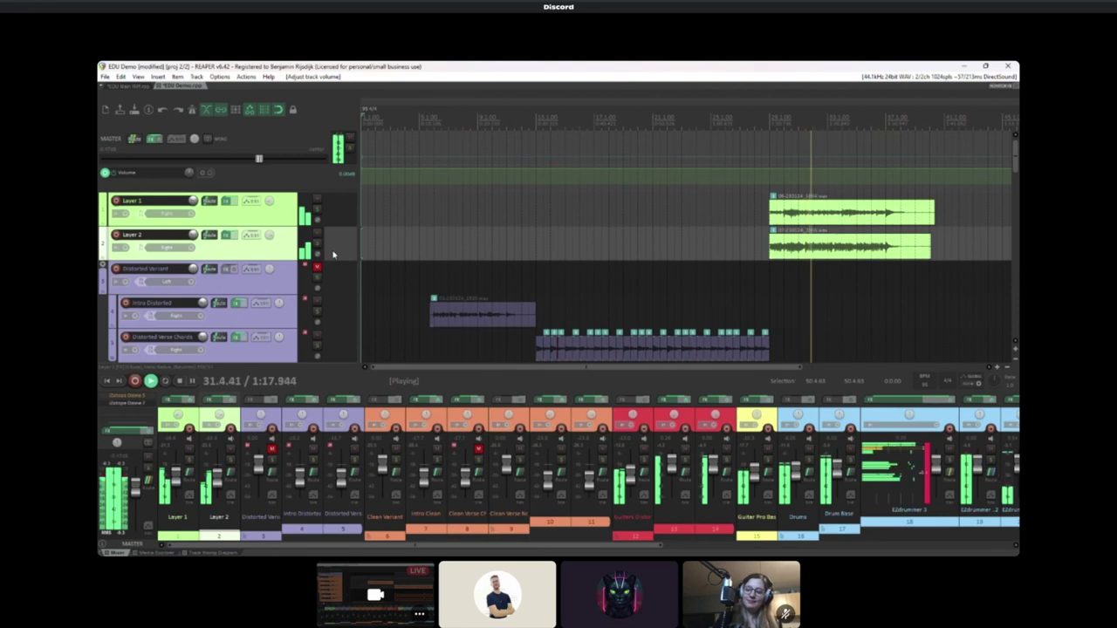
# Select the Guitars Distortion track while the ending plays
pyautogui.scroll(-1, 333, 254)
pyautogui.scroll(-1, 333, 254)
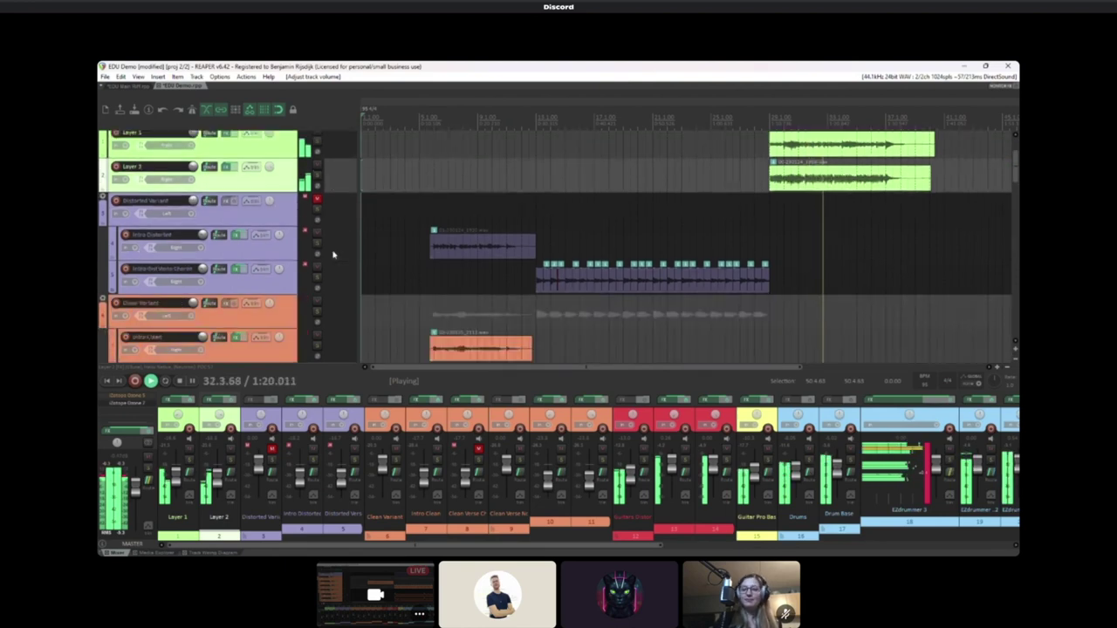
pyautogui.scroll(-6, 333, 254)
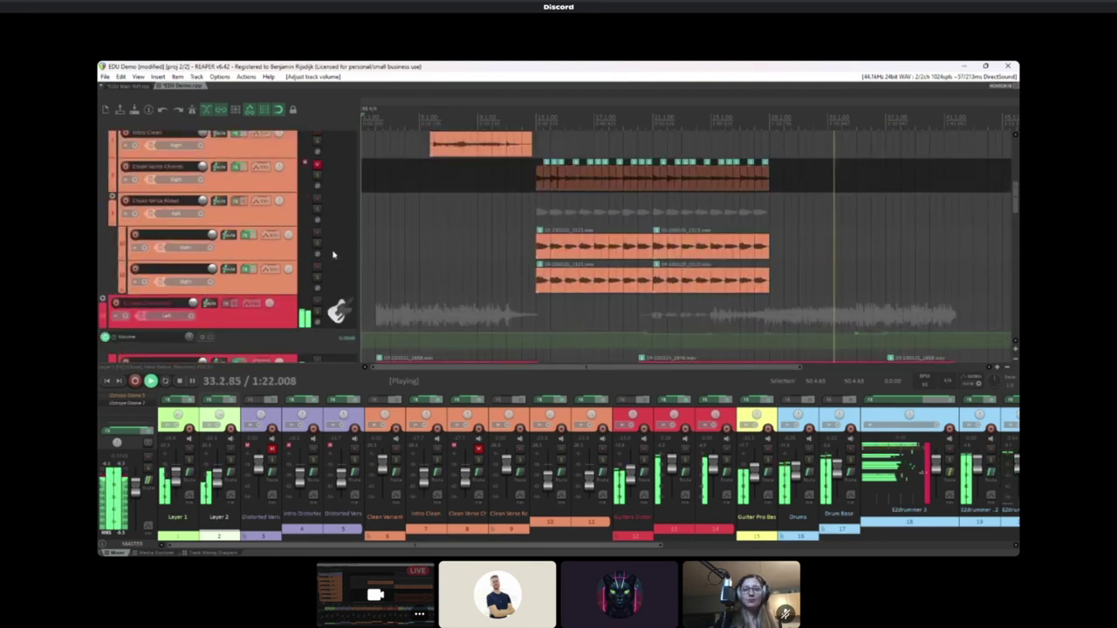
pyautogui.scroll(-4, 333, 254)
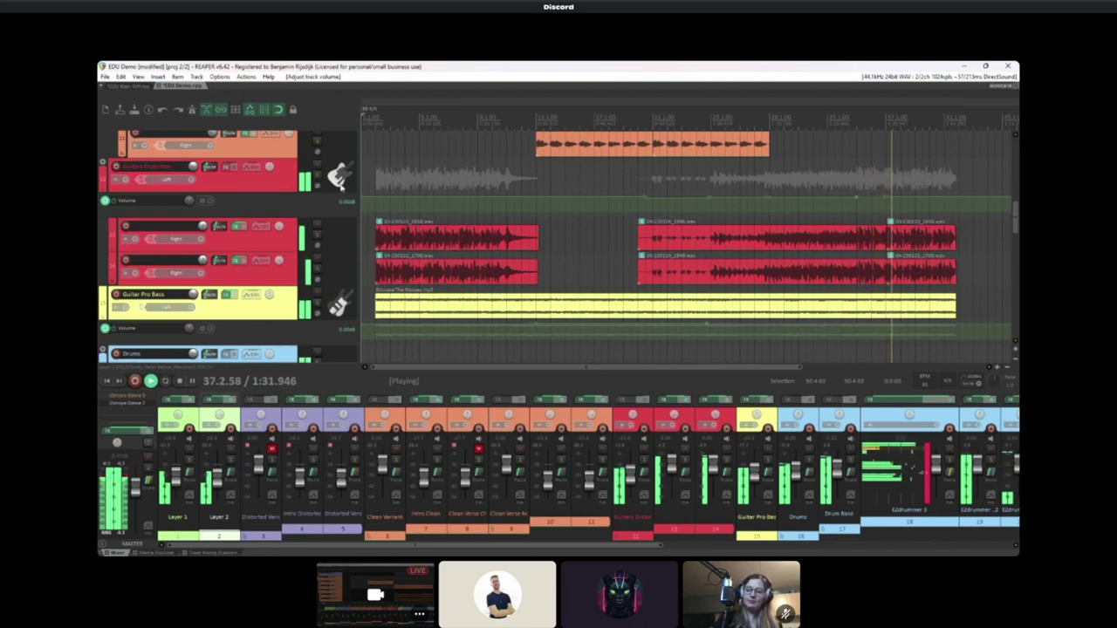
pyautogui.click(340, 180)
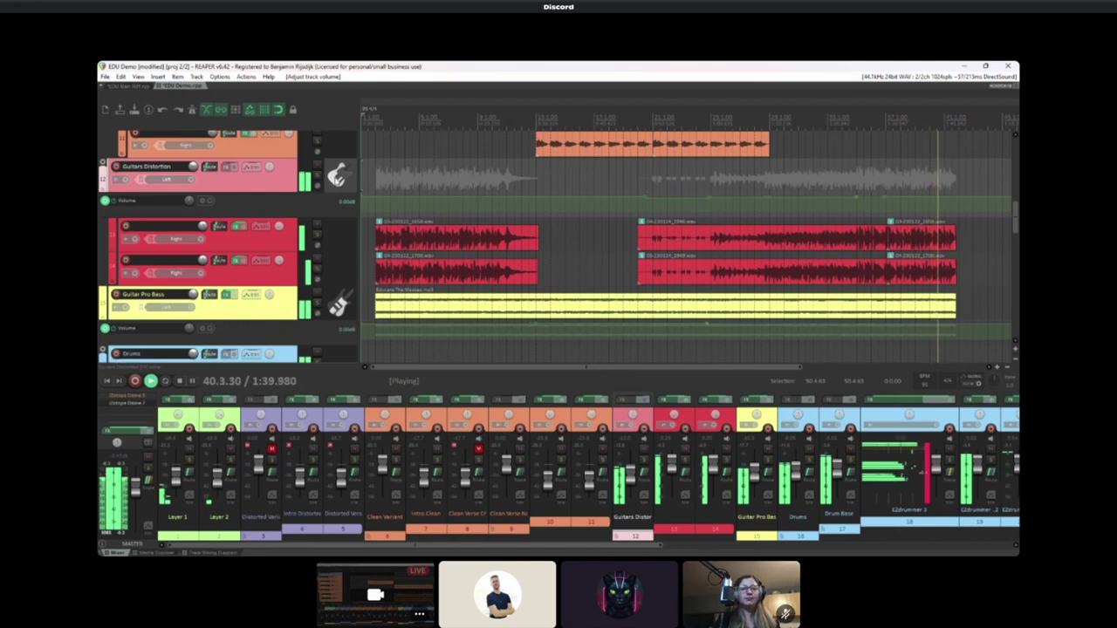
# Stop playback at the end of the song with the cursor back at 1.1.00, and select the Layer 2 track
pyautogui.scroll(-2, 334, 182)
pyautogui.scroll(2, 334, 182)
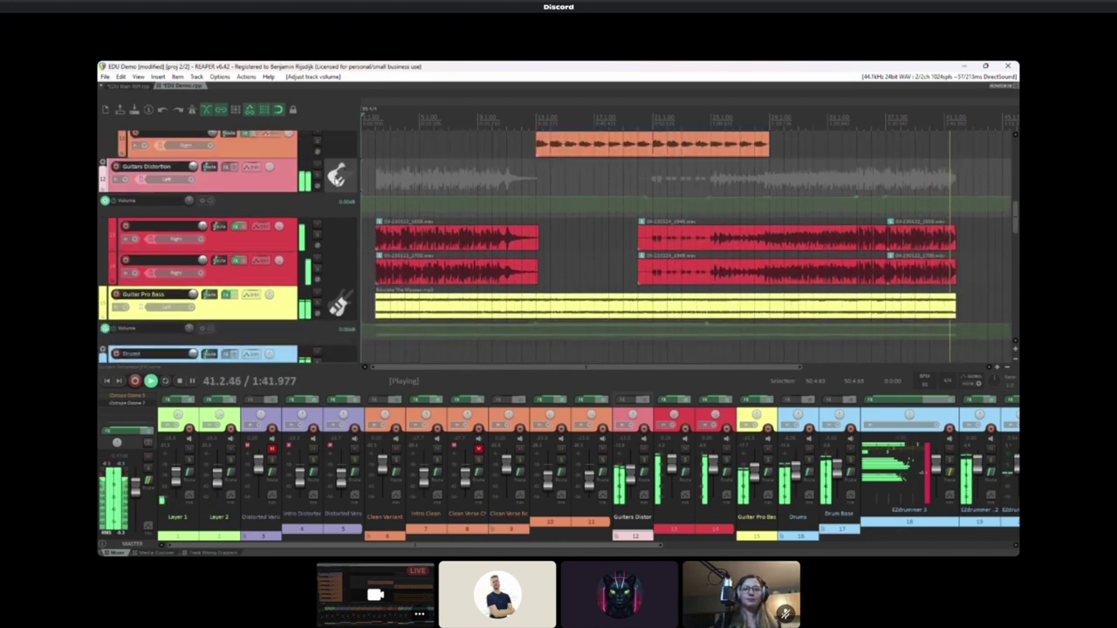
pyautogui.scroll(5, 336, 184)
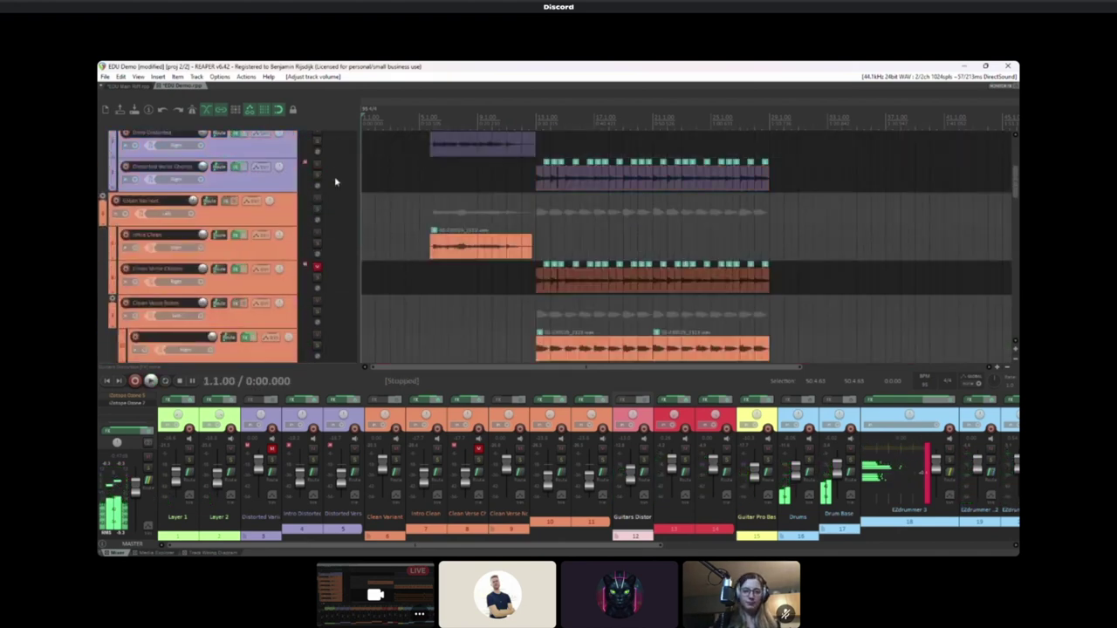
pyautogui.scroll(3, 336, 186)
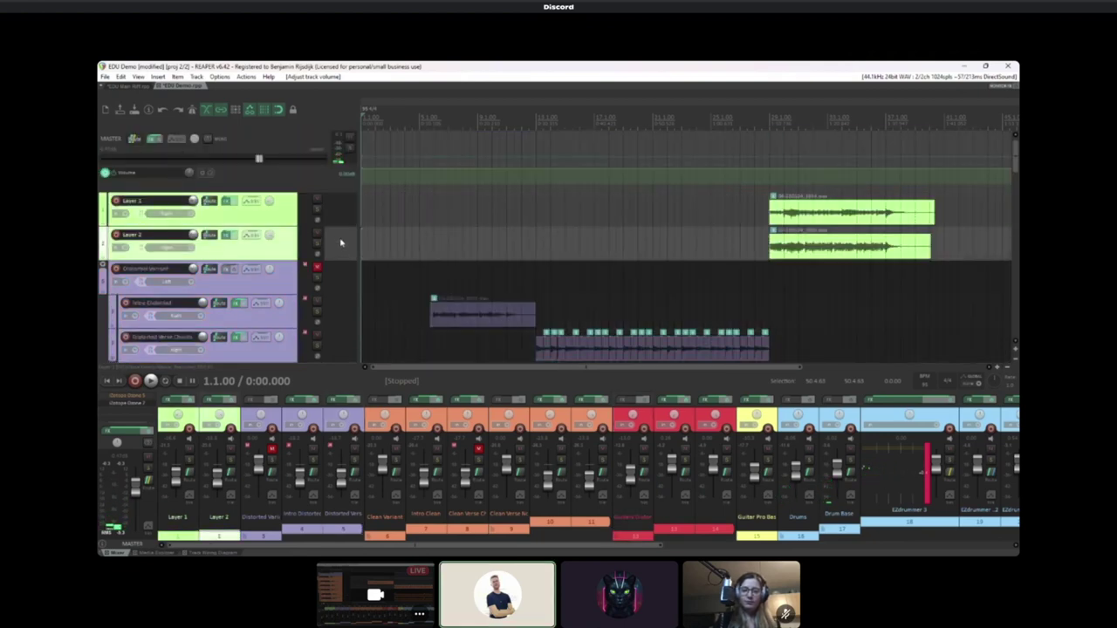
# Look through the guitar, bass and drum tracks, selecting the Intro Clean track and its parent Clean Variant folder
pyautogui.scroll(-3, 336, 214)
pyautogui.scroll(-5, 336, 214)
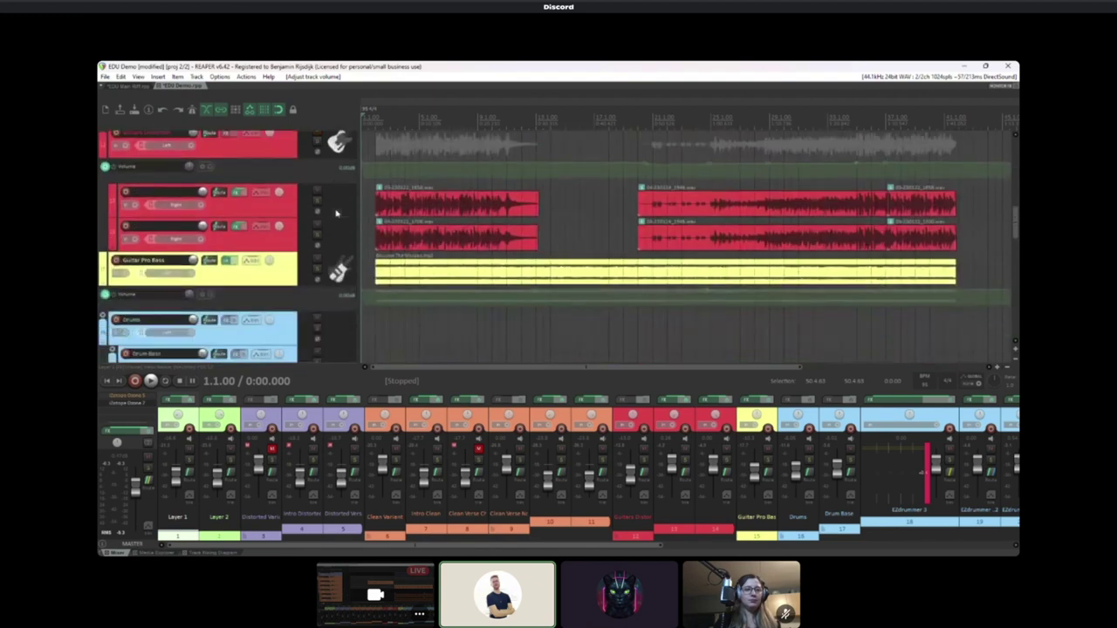
pyautogui.scroll(-5, 336, 279)
pyautogui.scroll(8, 336, 288)
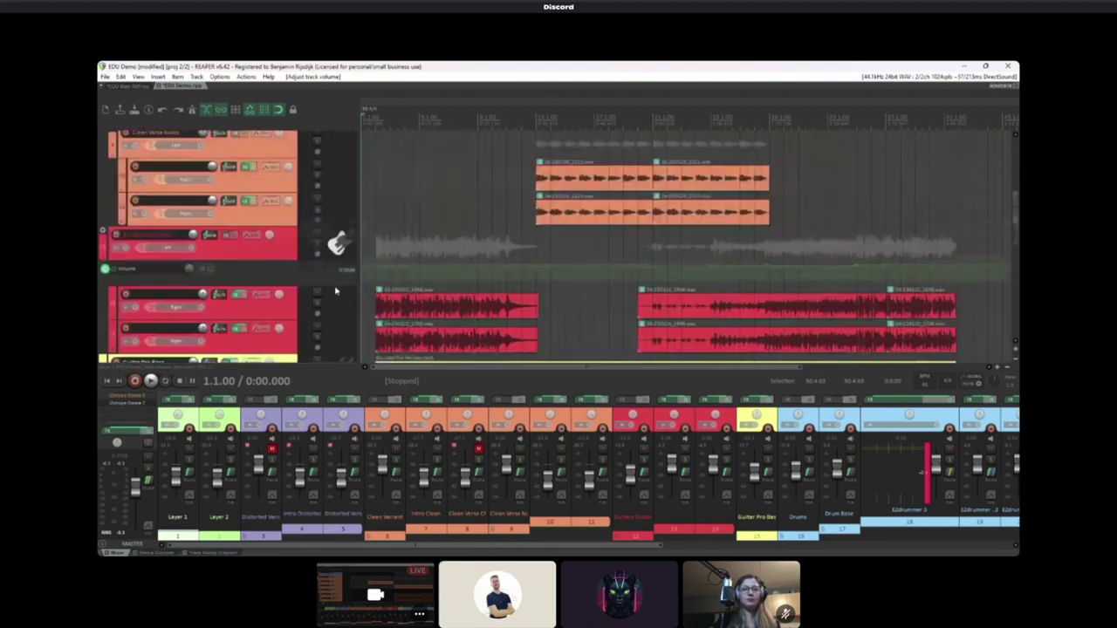
pyautogui.click(347, 178)
pyautogui.scroll(1, 341, 251)
pyautogui.scroll(-1, 339, 254)
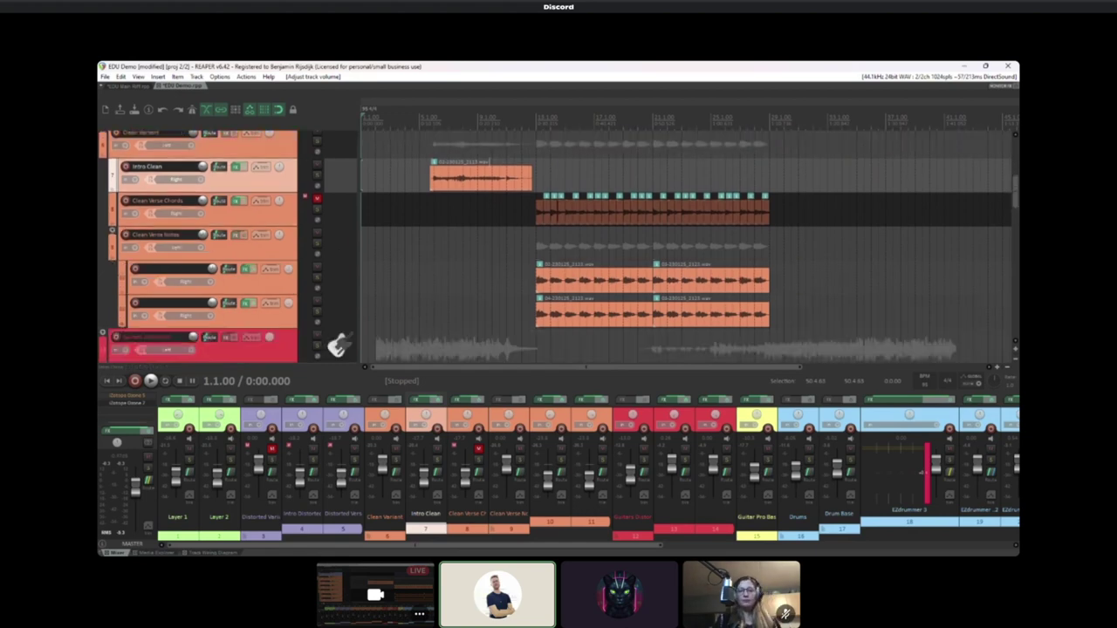
pyautogui.scroll(1, 327, 226)
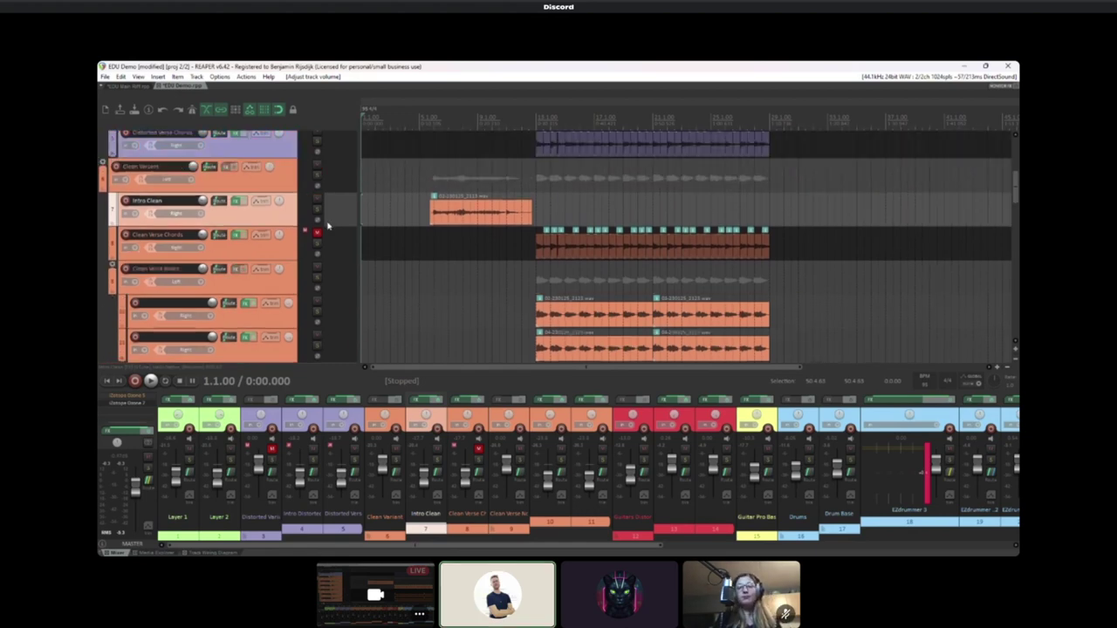
pyautogui.click(338, 180)
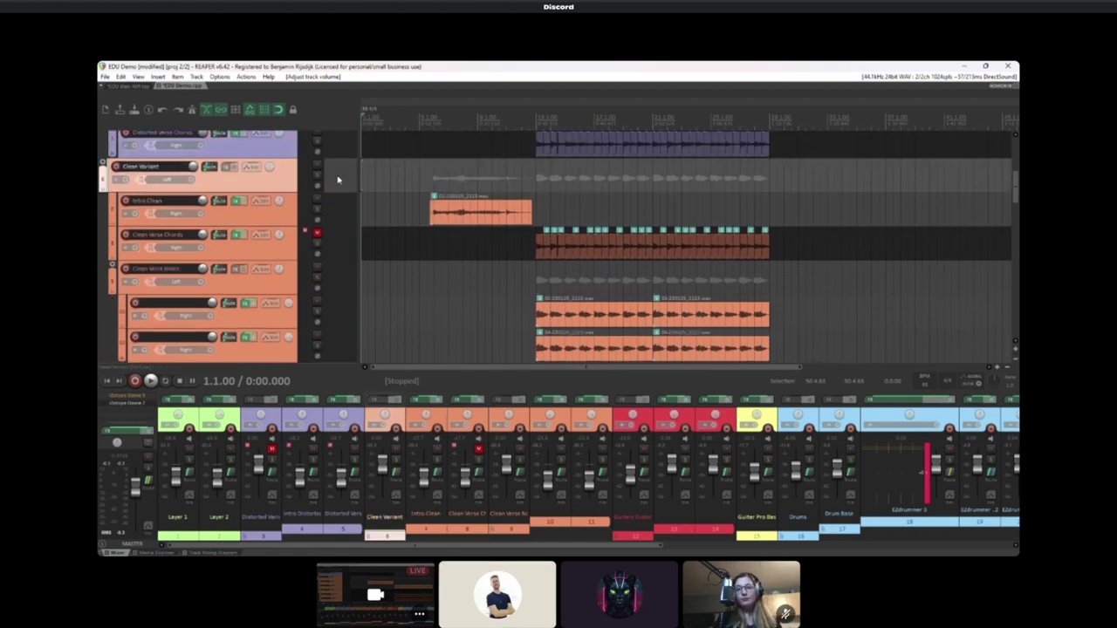
# Place the edit cursor at 5.3.00, just before the Intro Clean recording, and solo the Intro Clean track
pyautogui.click(433, 234)
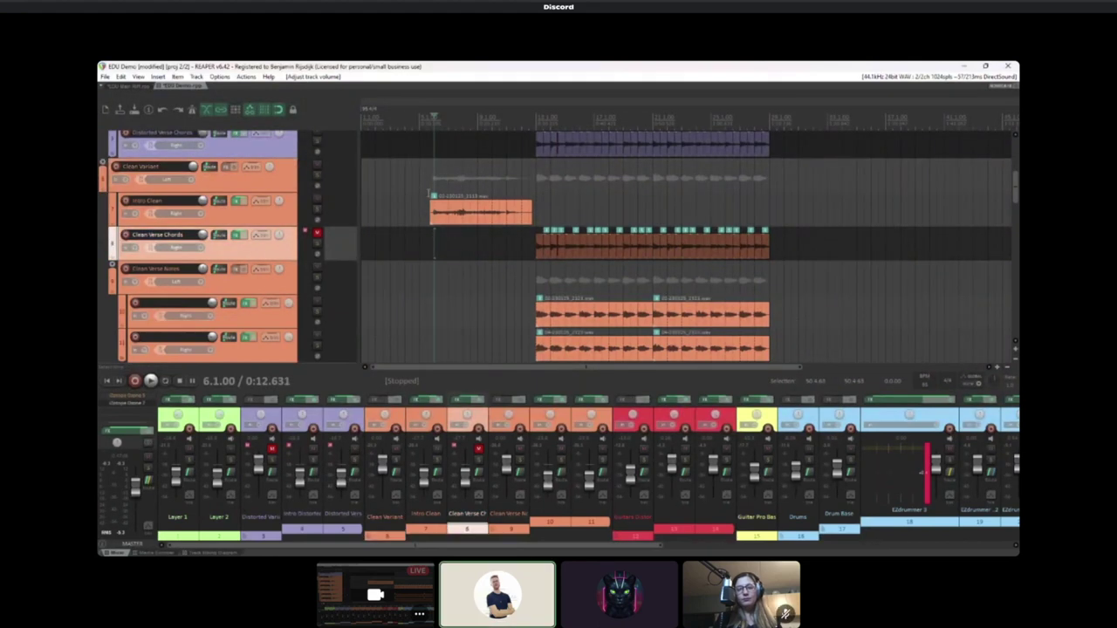
pyautogui.click(427, 209)
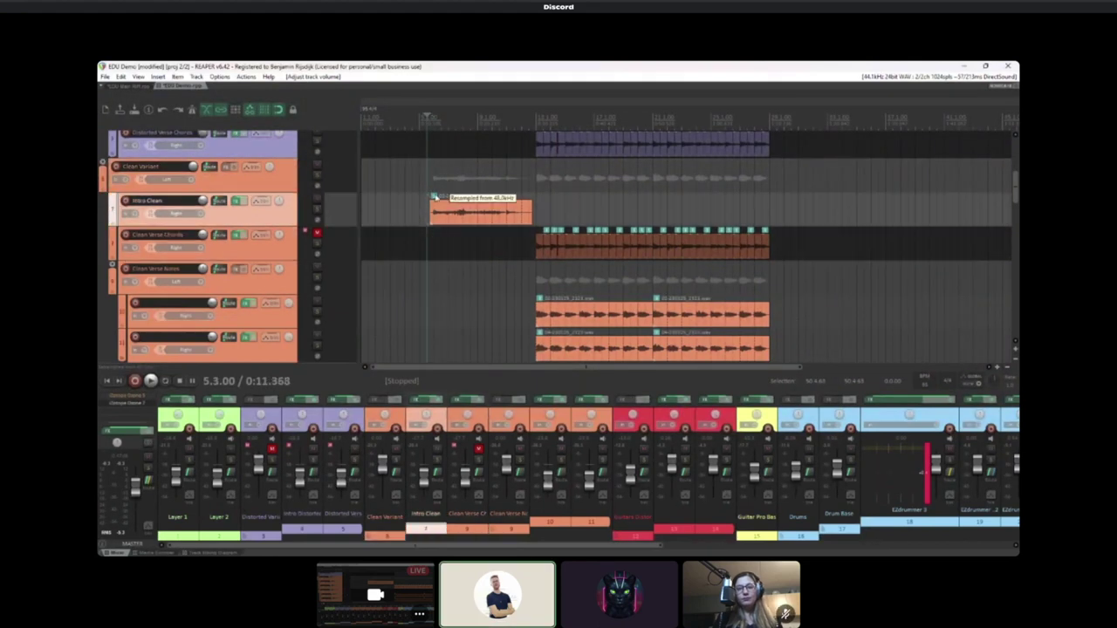
pyautogui.click(317, 210)
pyautogui.scroll(2, 375, 190)
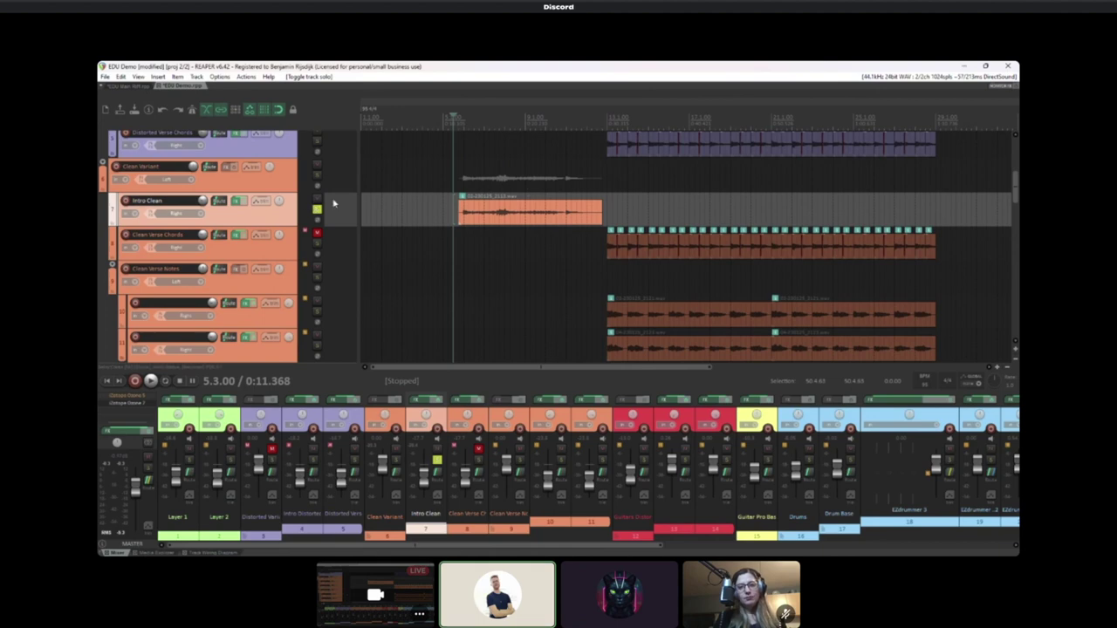
pyautogui.scroll(4, 375, 190)
pyautogui.scroll(-3, 349, 205)
pyautogui.scroll(2, 330, 215)
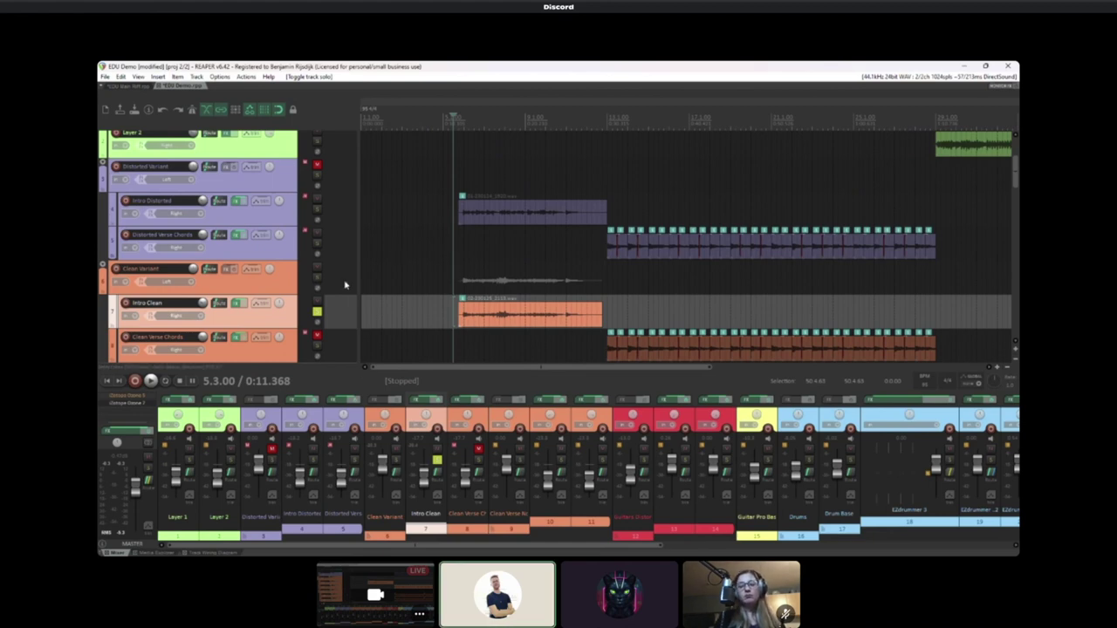
pyautogui.scroll(-1, 341, 288)
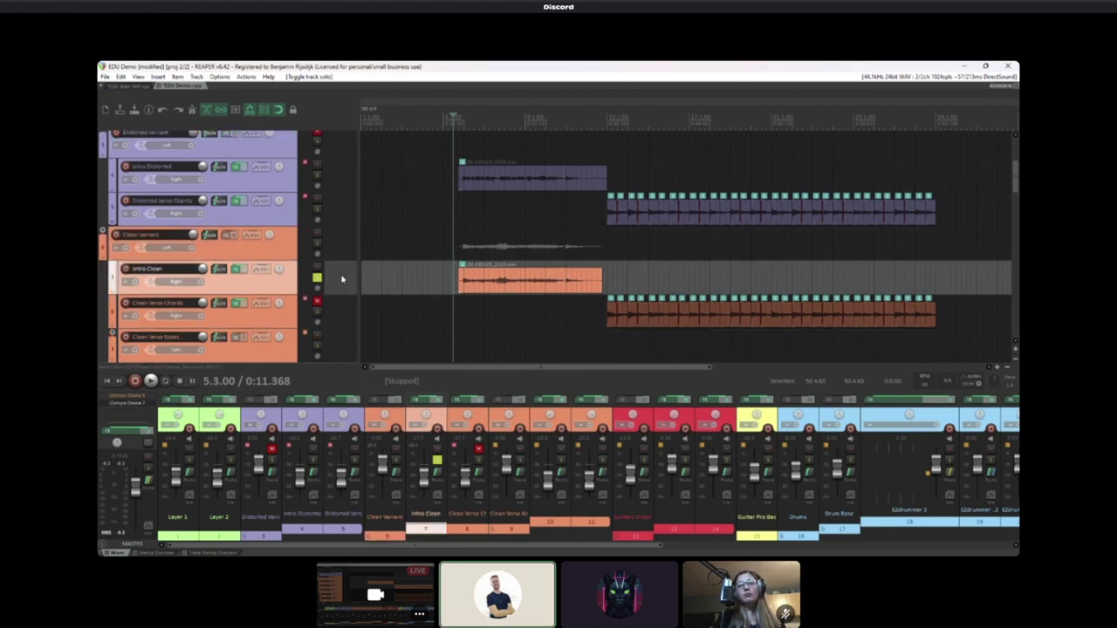
# Play the soloed Intro Clean recording from 5.3.00, select the Clean Variant folder during playback, and stop
pyautogui.press('space')
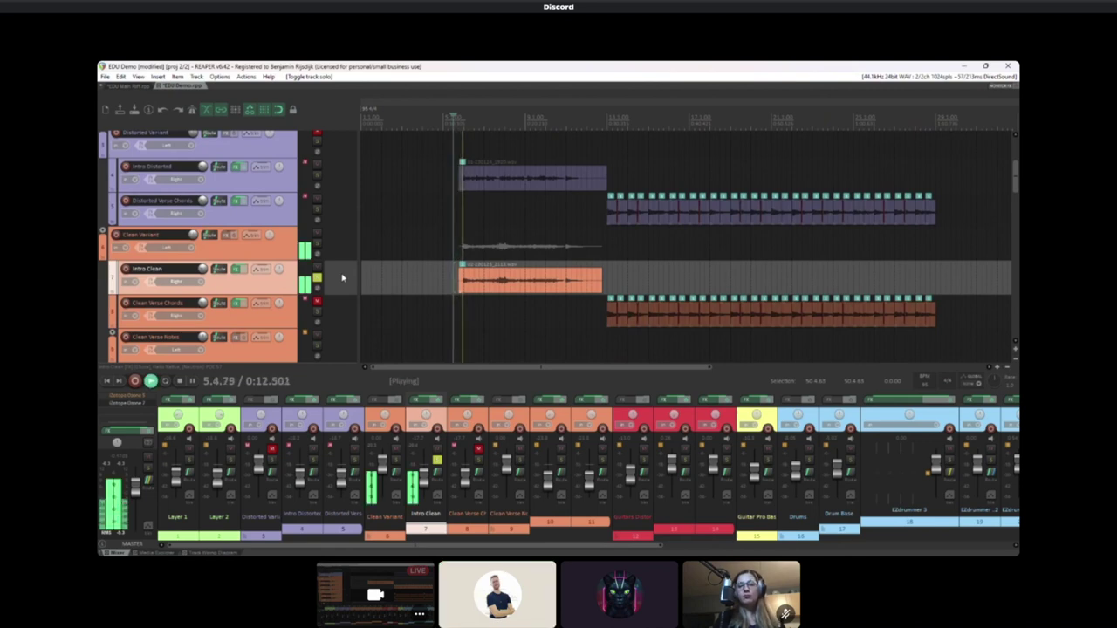
pyautogui.click(339, 246)
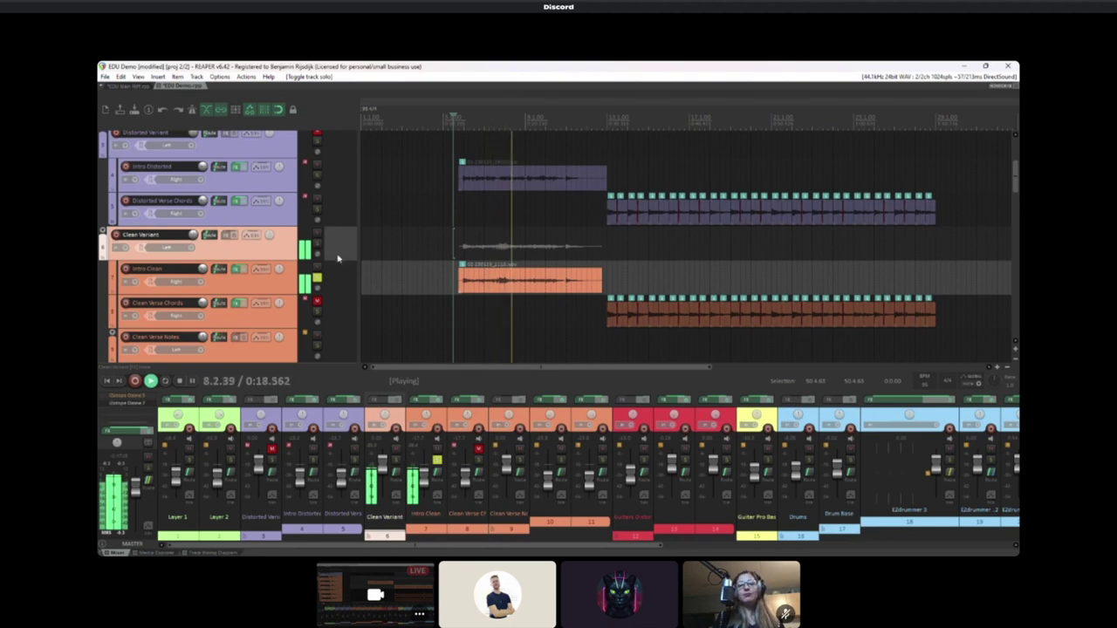
pyautogui.press('space')
pyautogui.scroll(1, 330, 245)
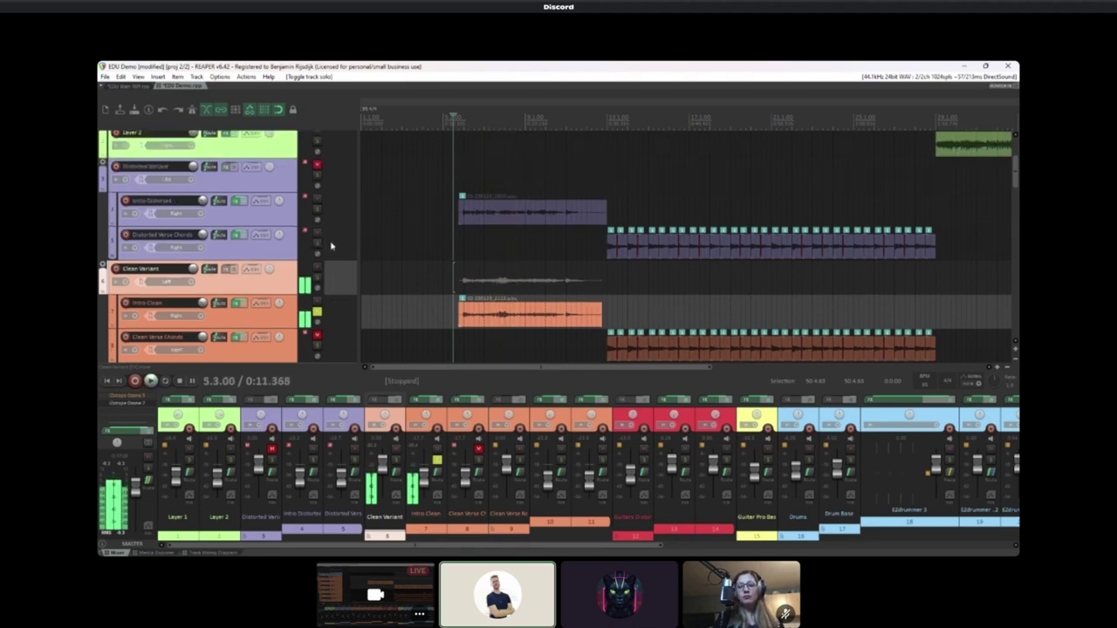
# Select the Intro Clean track and open its effects chain
pyautogui.click(333, 256)
pyautogui.click(342, 318)
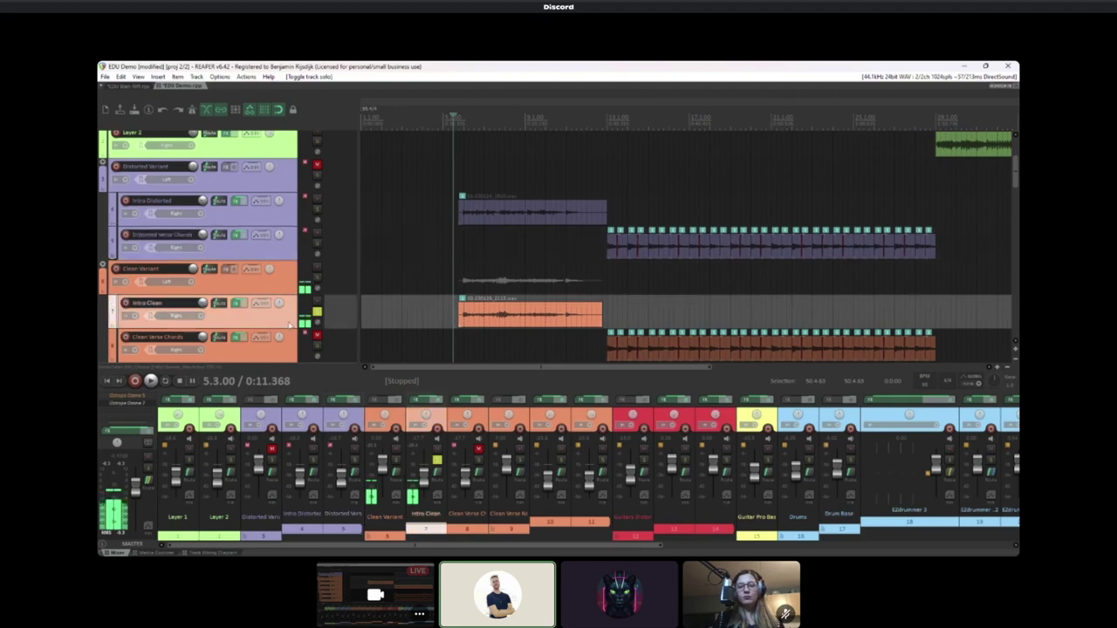
pyautogui.click(236, 306)
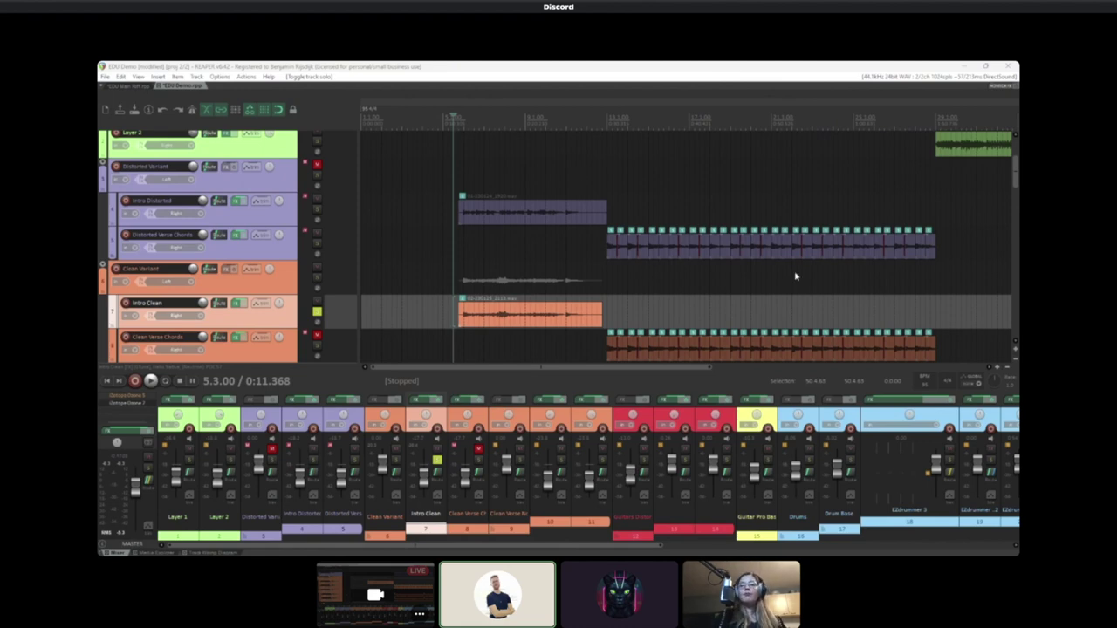
# Unsolo and mute the Intro Clean track, and place the edit cursor at 5.4.00 where its recording starts
pyautogui.click(317, 311)
pyautogui.click(332, 217)
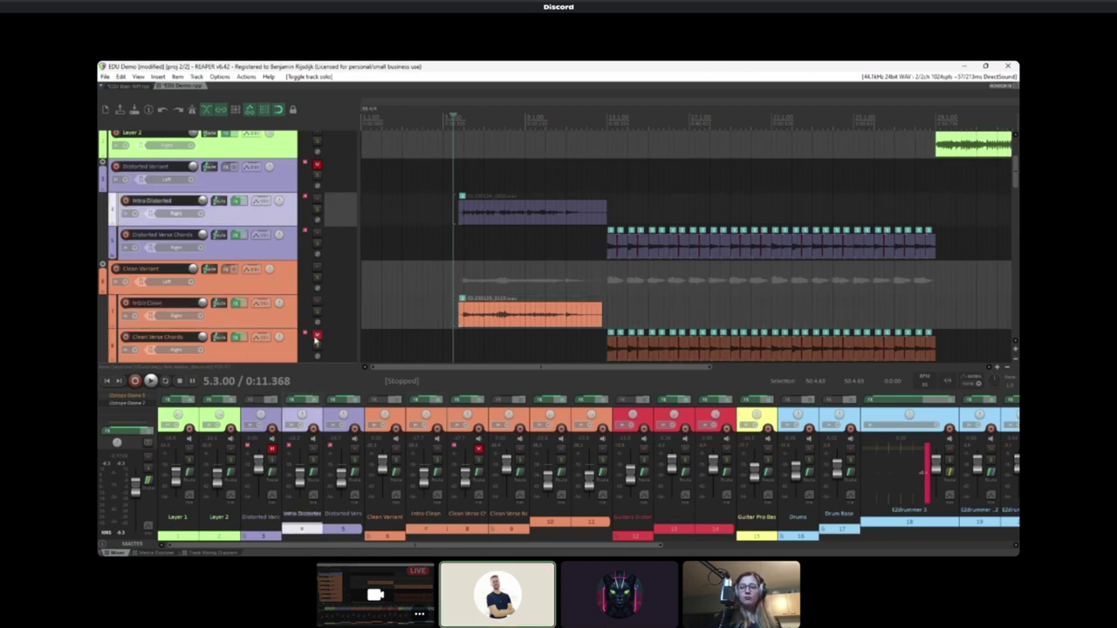
pyautogui.click(459, 311)
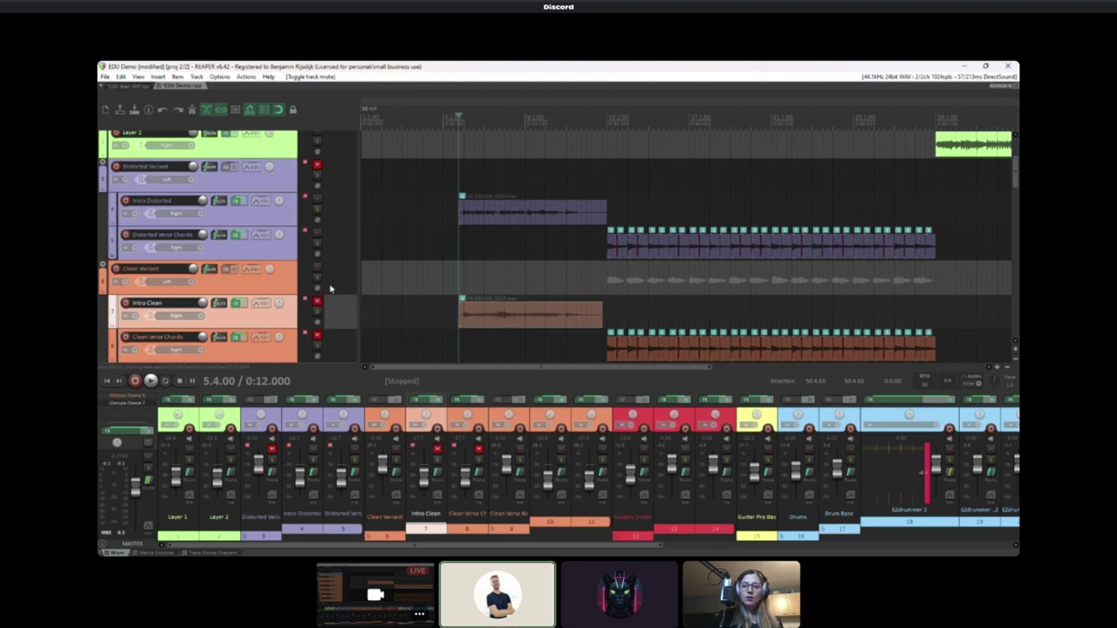
# Unmute the Distorted Variant folder and solo its Intro Distorted track
pyautogui.click(319, 165)
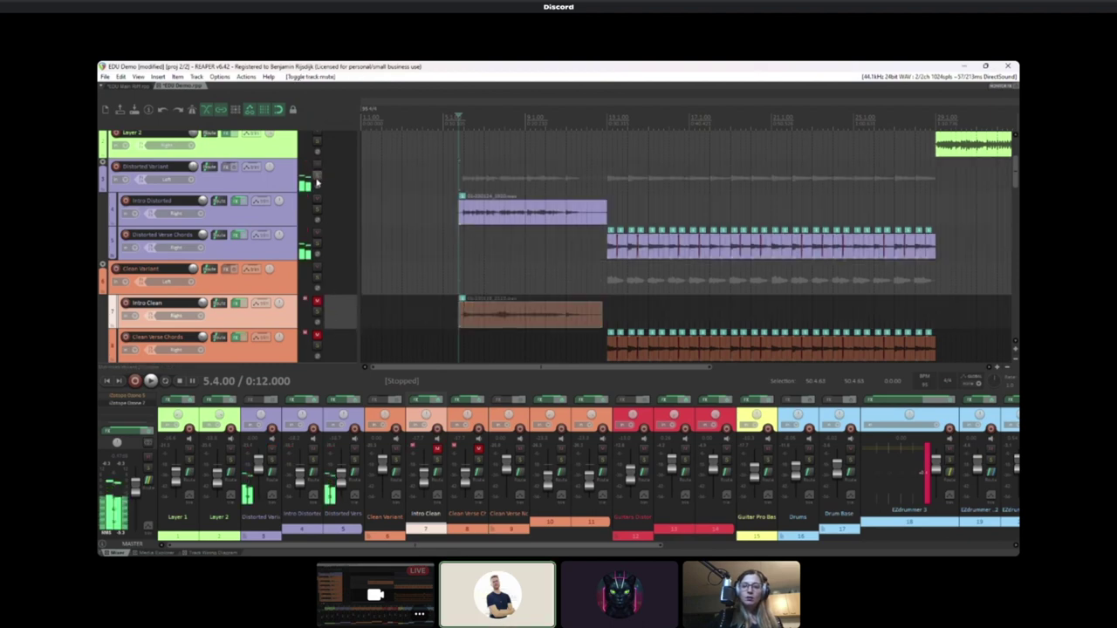
pyautogui.click(317, 210)
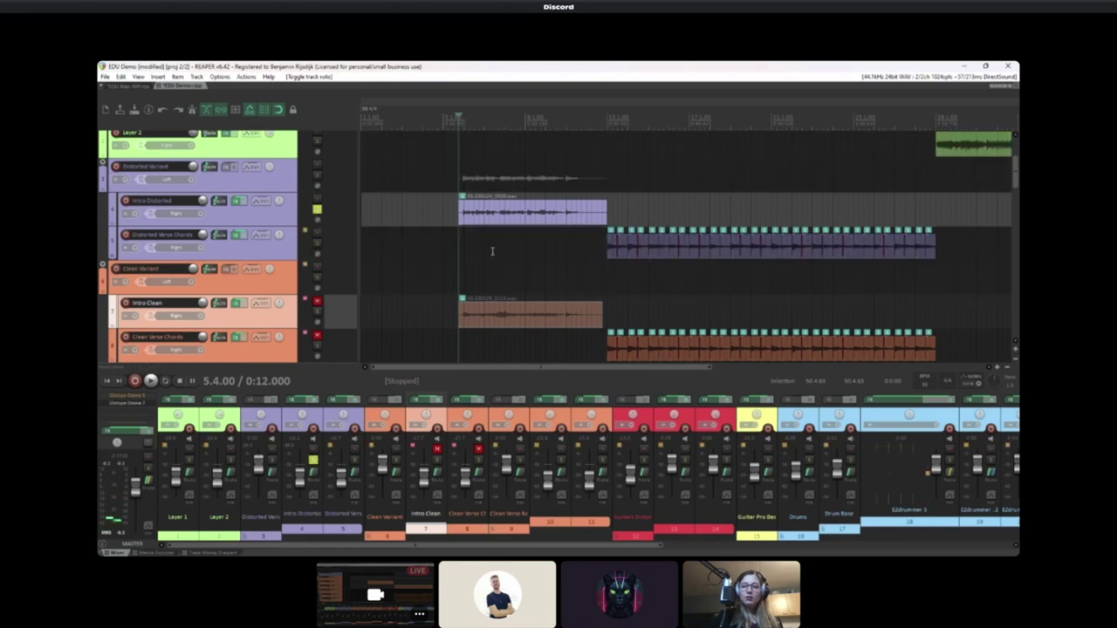
pyautogui.scroll(5, 599, 252)
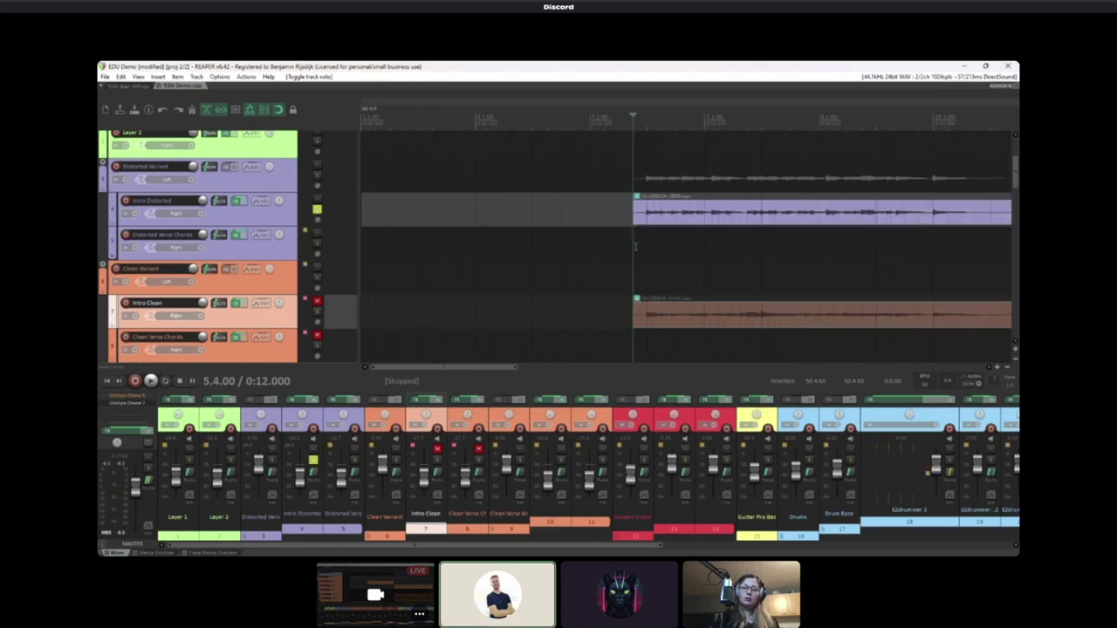
# Play the soloed Intro Distorted recording from 5.4.00 with its track selected, stop playback, and unsolo it
pyautogui.press('space')
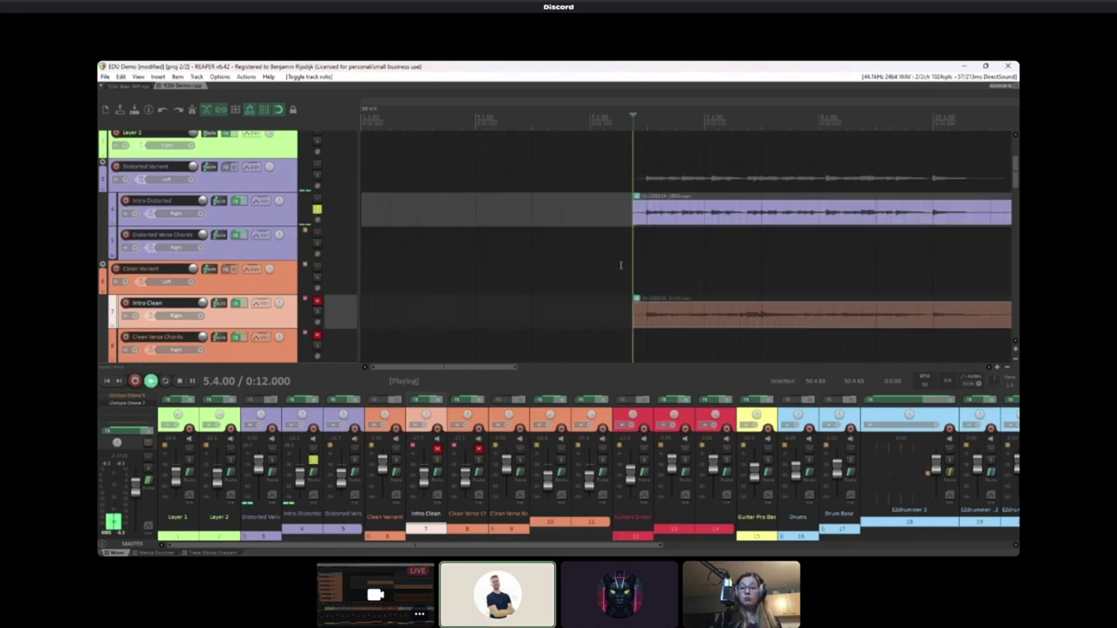
pyautogui.click(343, 219)
pyautogui.scroll(-5, 682, 260)
pyautogui.scroll(2, 682, 260)
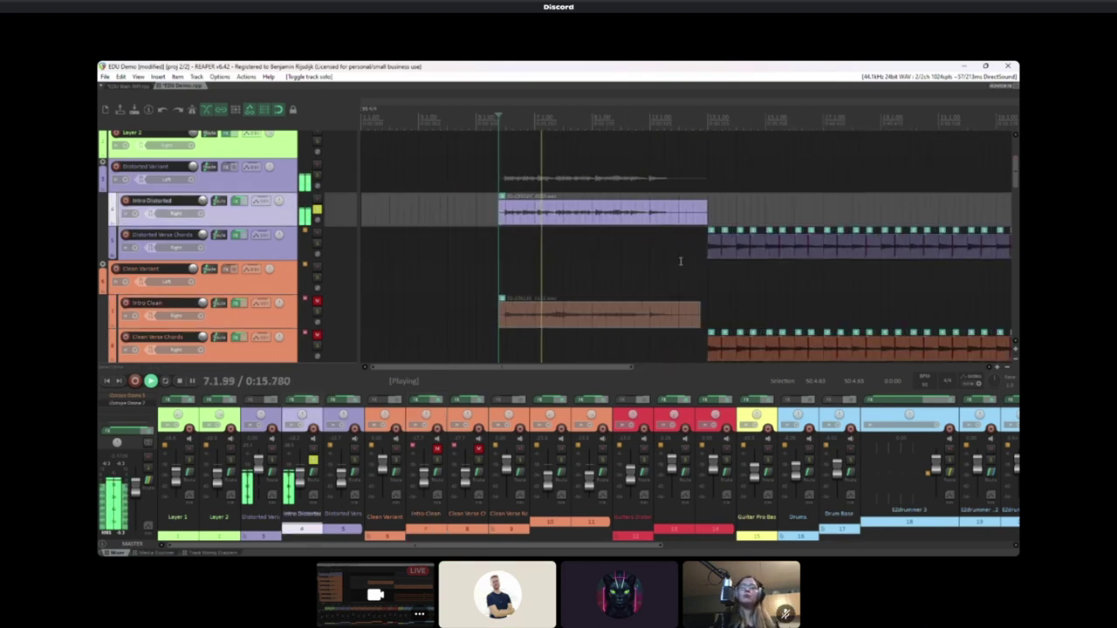
pyautogui.press('space')
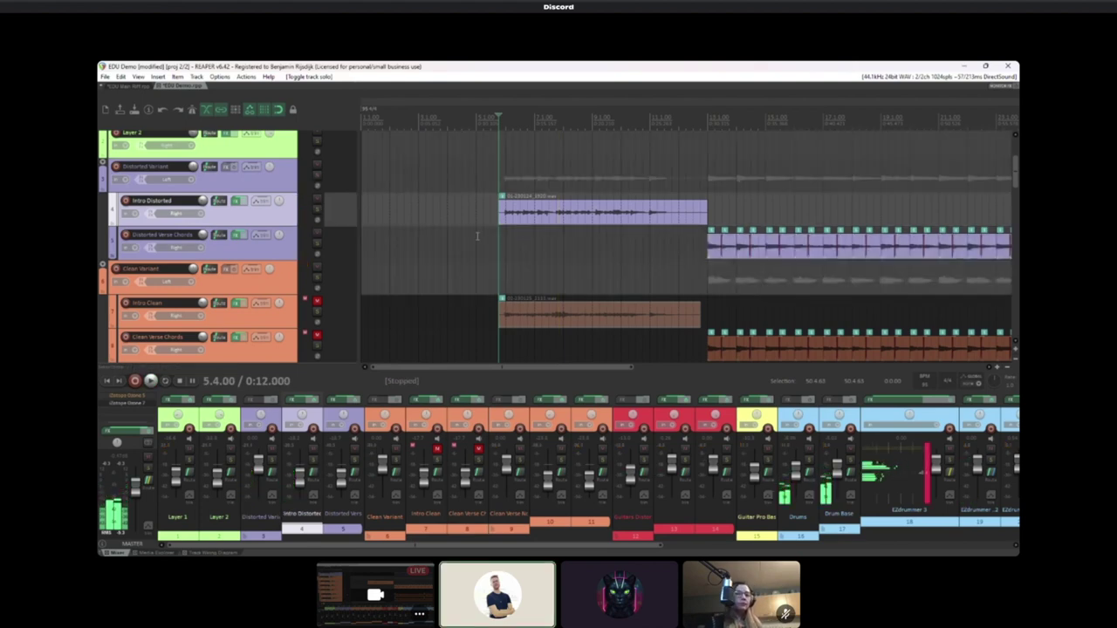
# Play the full mix from 5.1.00, selecting the Intro Distorted track and its parent Distorted Variant folder
pyautogui.click(478, 235)
pyautogui.press('space')
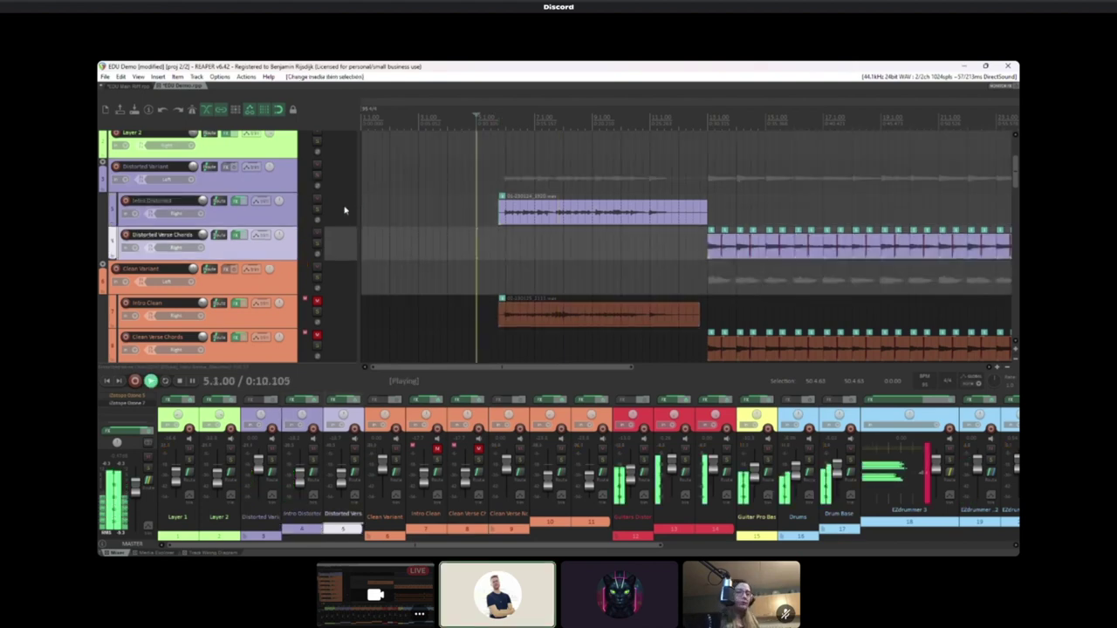
pyautogui.click(278, 219)
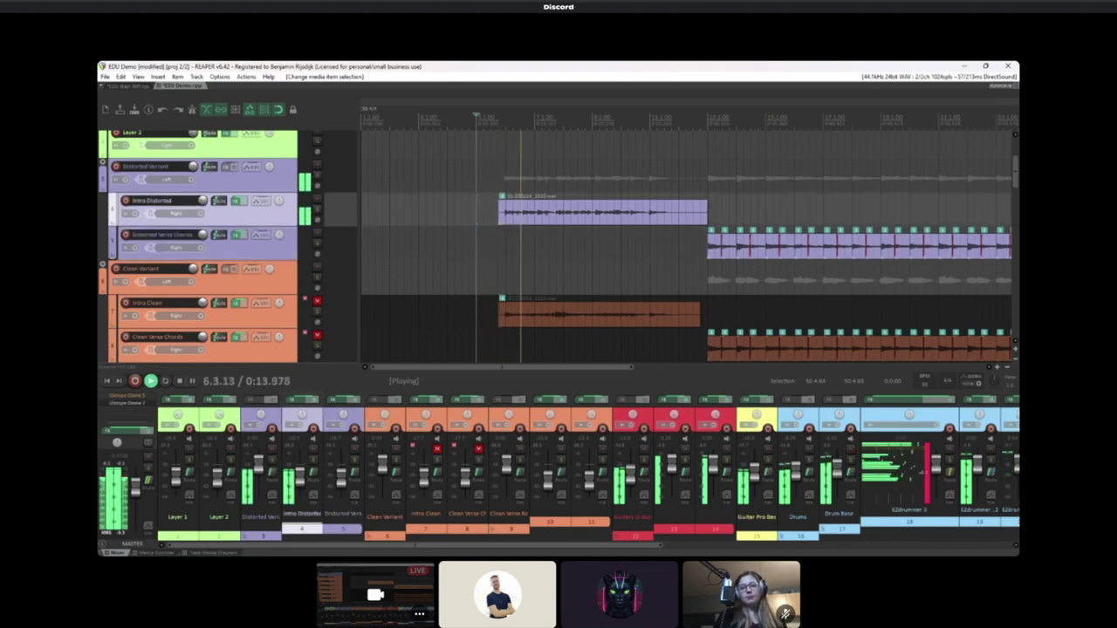
pyautogui.scroll(1, 224, 182)
pyautogui.click(224, 182)
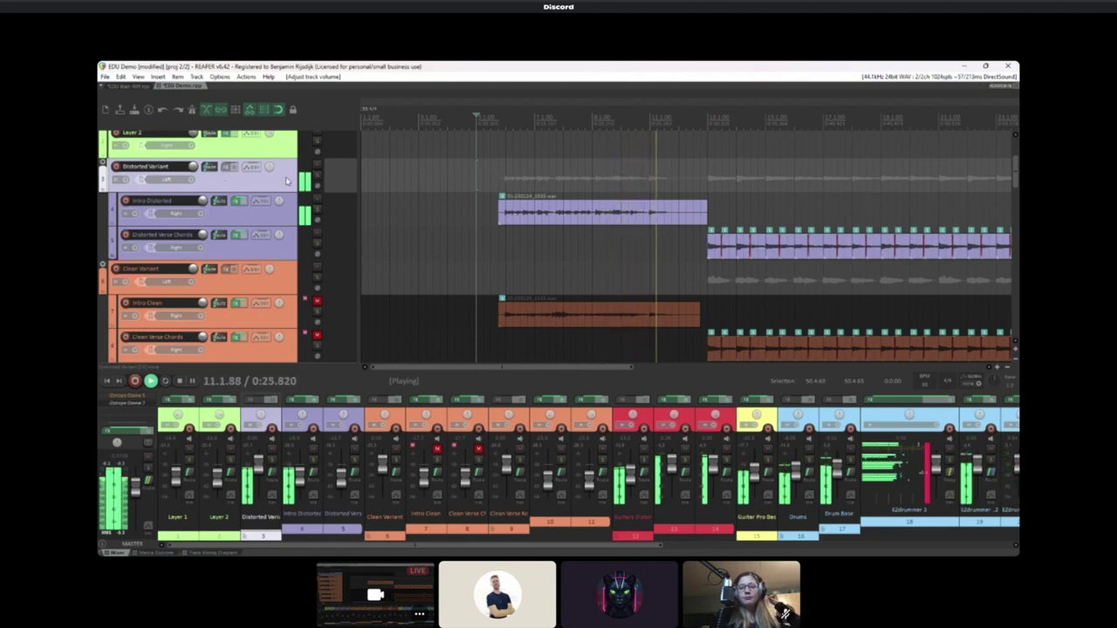
# Stop playback, move the edit cursor to 12.3.00 shortly before the verse, and select the Distorted Variant folder
pyautogui.press('space')
pyautogui.click(664, 243)
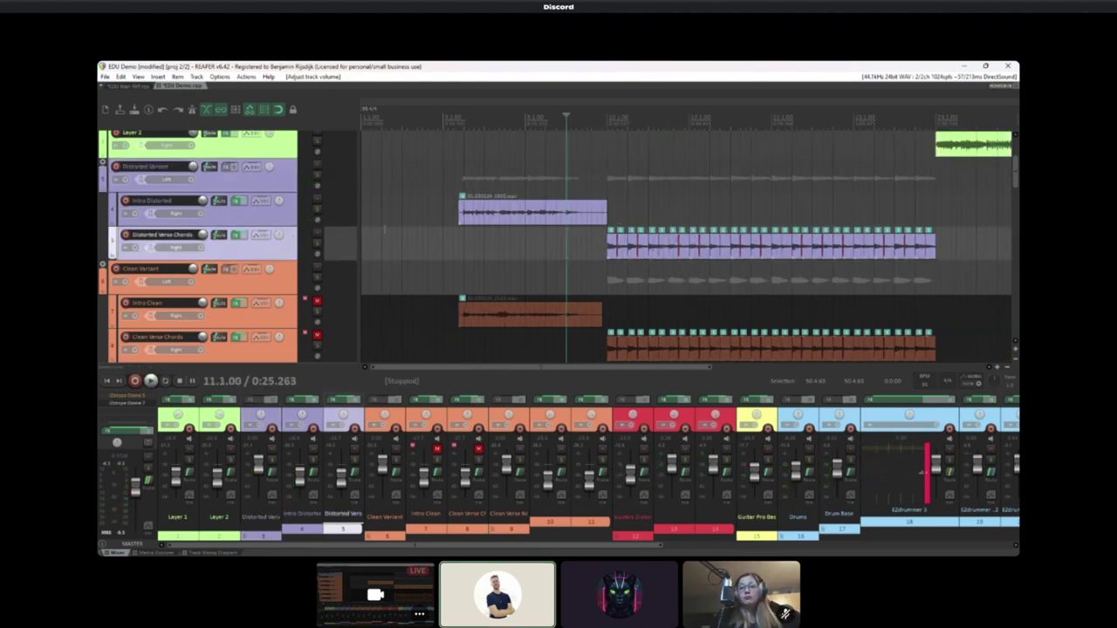
pyautogui.click(332, 207)
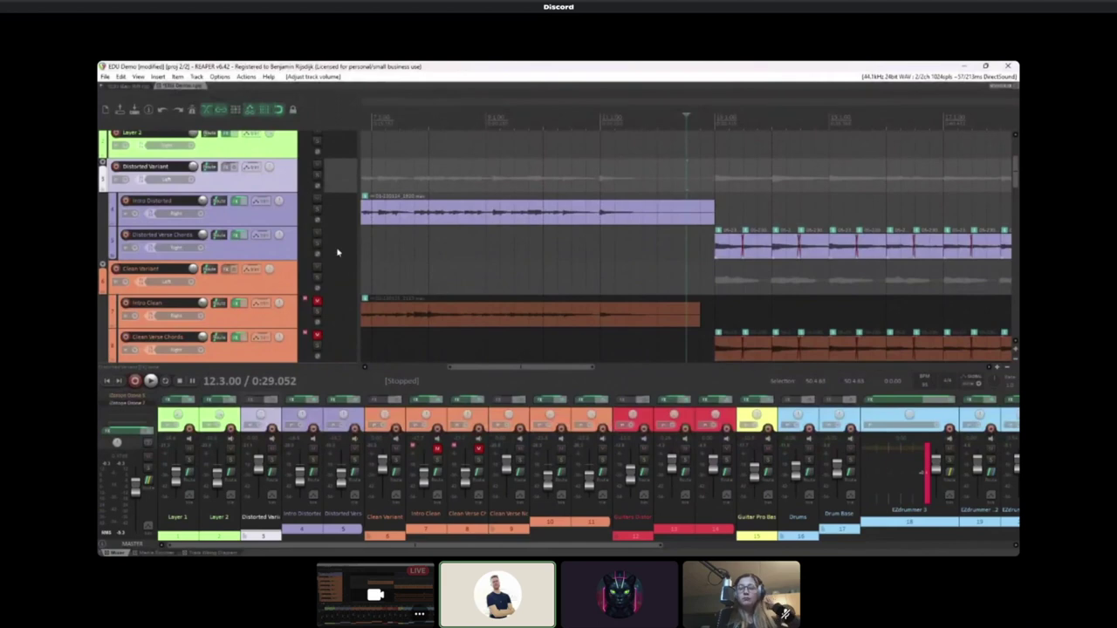
# Select the Clean Verse Notes folder, and unmute and solo the Clean Verse Chords track
pyautogui.scroll(-5, 338, 252)
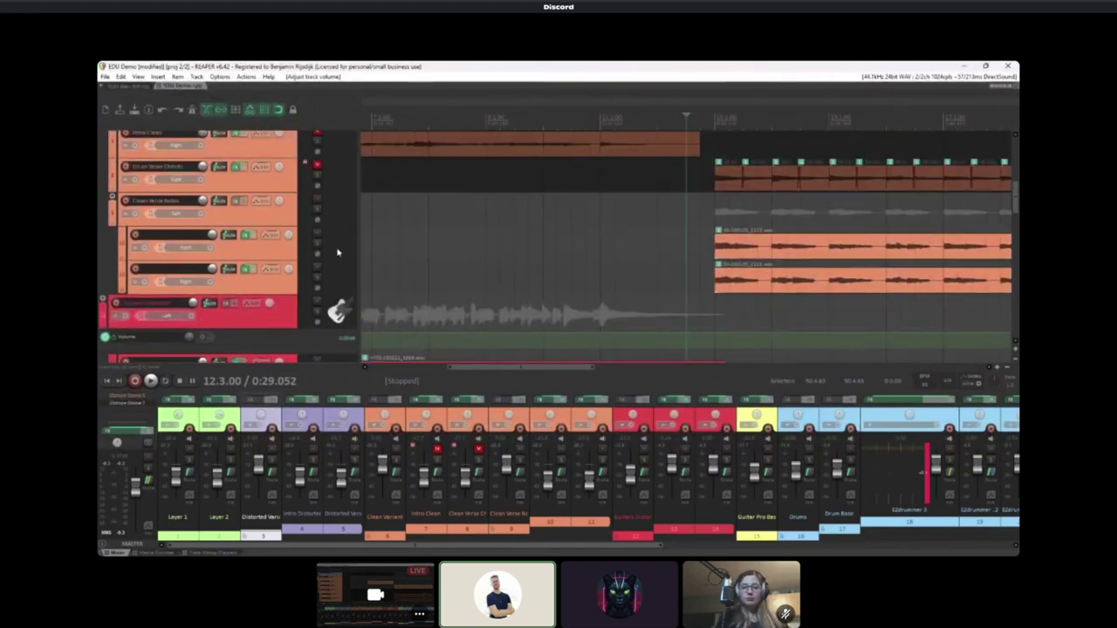
pyautogui.click(343, 217)
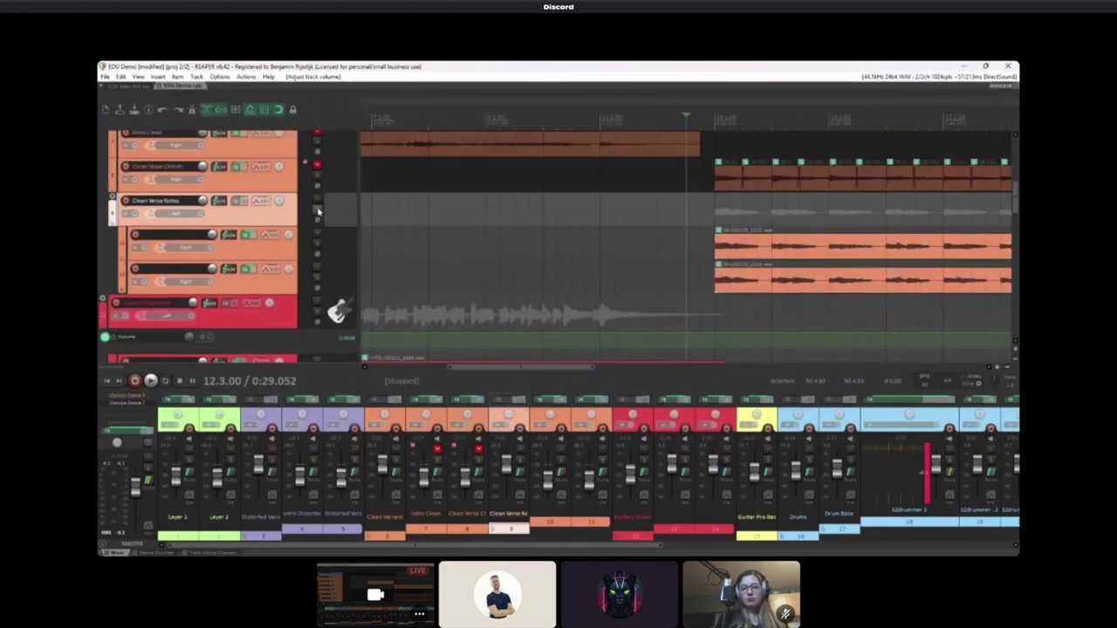
pyautogui.click(318, 176)
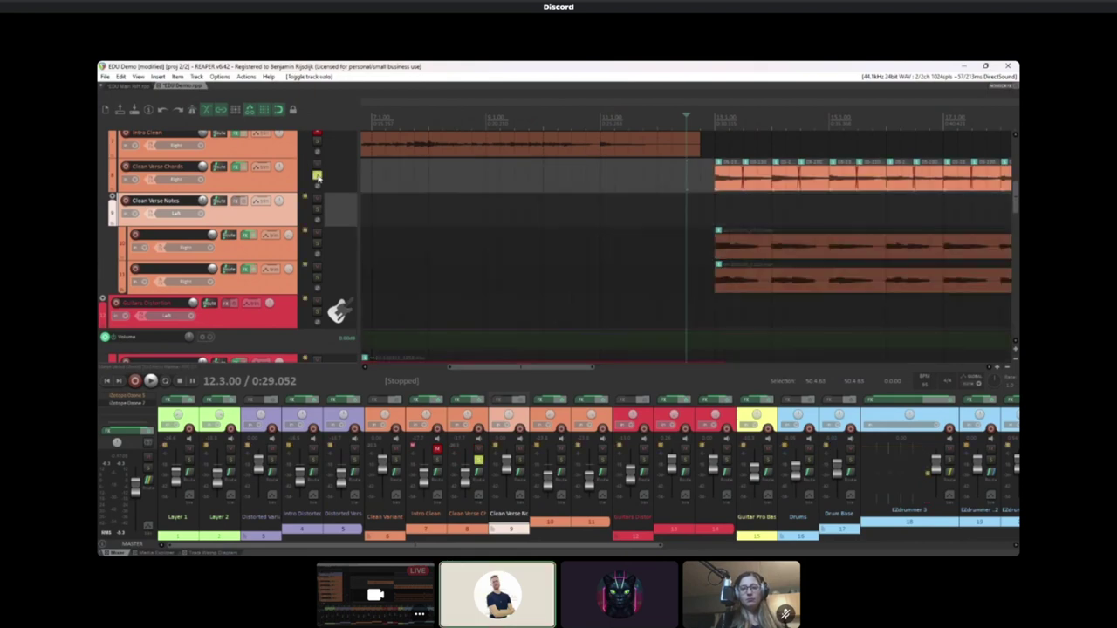
# Play the soloed Clean Verse Chords recording from 12.4.00 and select its track during playback
pyautogui.click(701, 203)
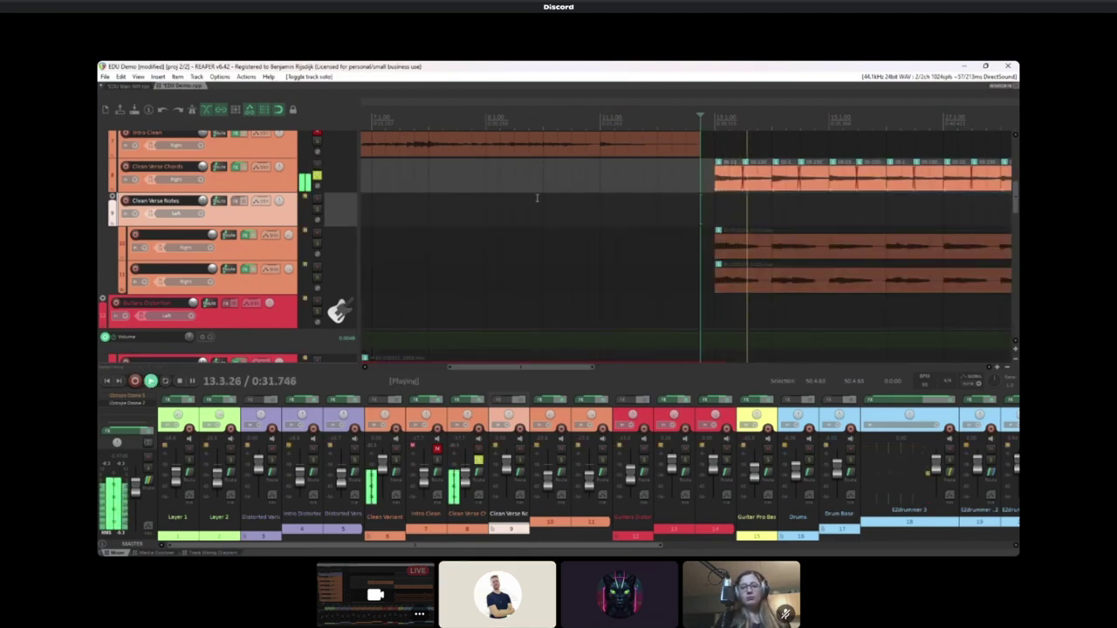
pyautogui.scroll(2, 332, 183)
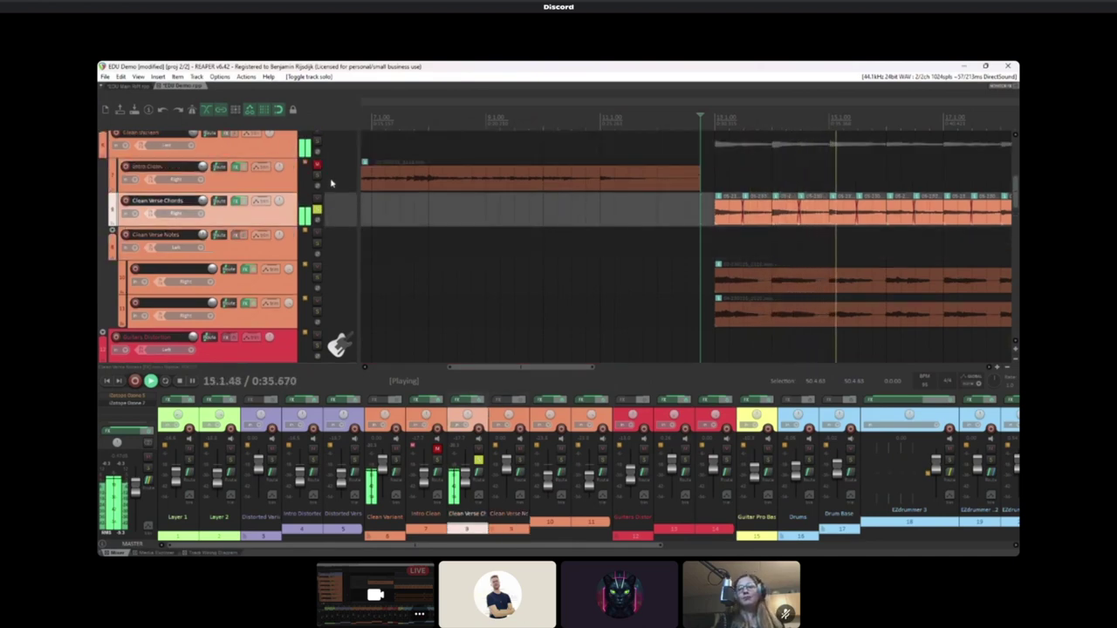
pyautogui.scroll(-1, 332, 184)
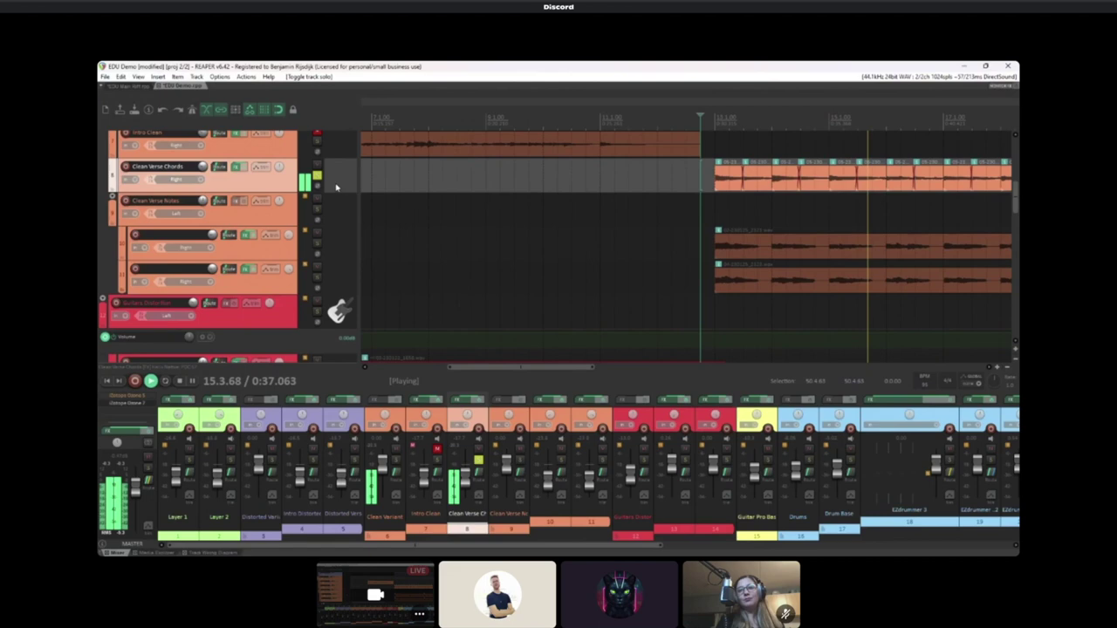
# Stop playback and switch the solo from Clean Verse Chords to the Clean Verse Notes folder
pyautogui.press('space')
pyautogui.click(720, 258)
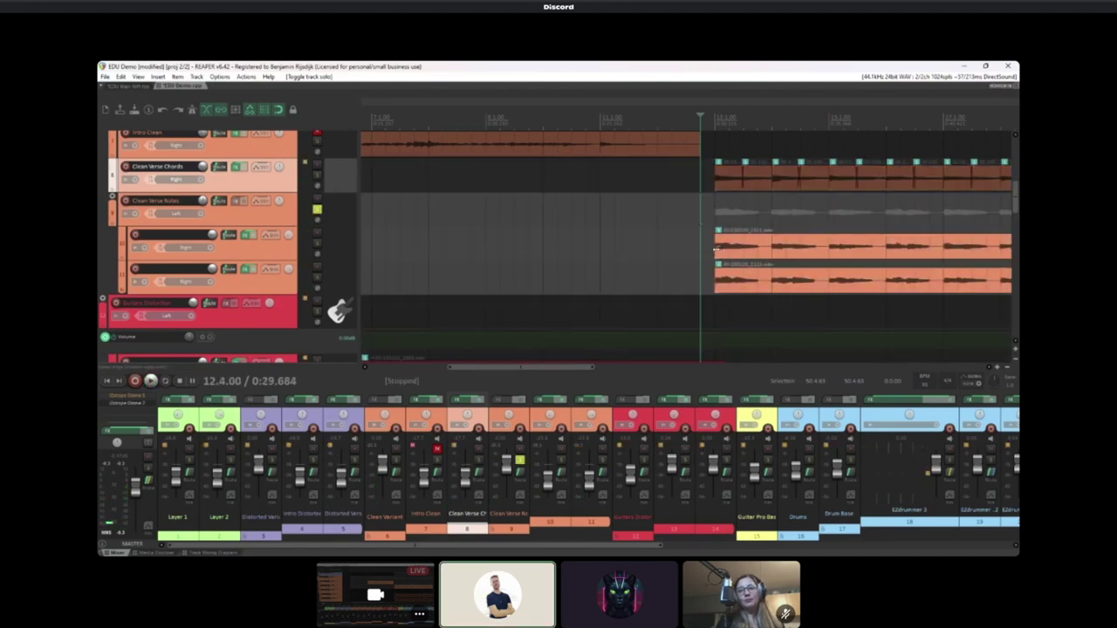
# Select the first track inside the Clean Verse Notes folder, play the soloed folder from 12.4.00, and stop playback
pyautogui.scroll(1, 756, 274)
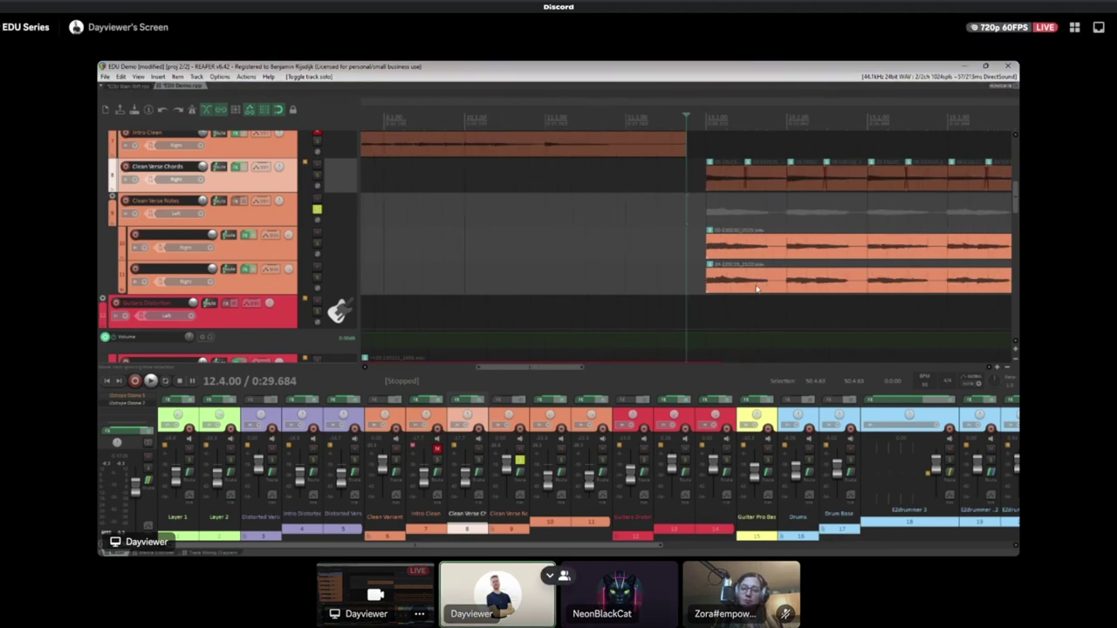
pyautogui.click(278, 257)
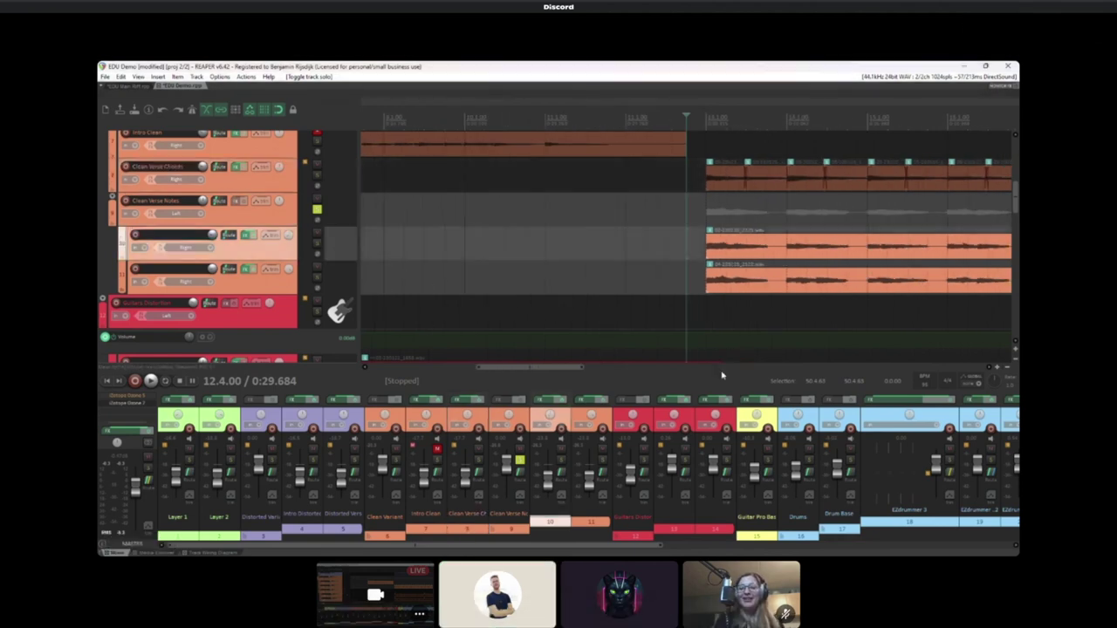
pyautogui.moveTo(567, 371); pyautogui.dragTo(605, 371)
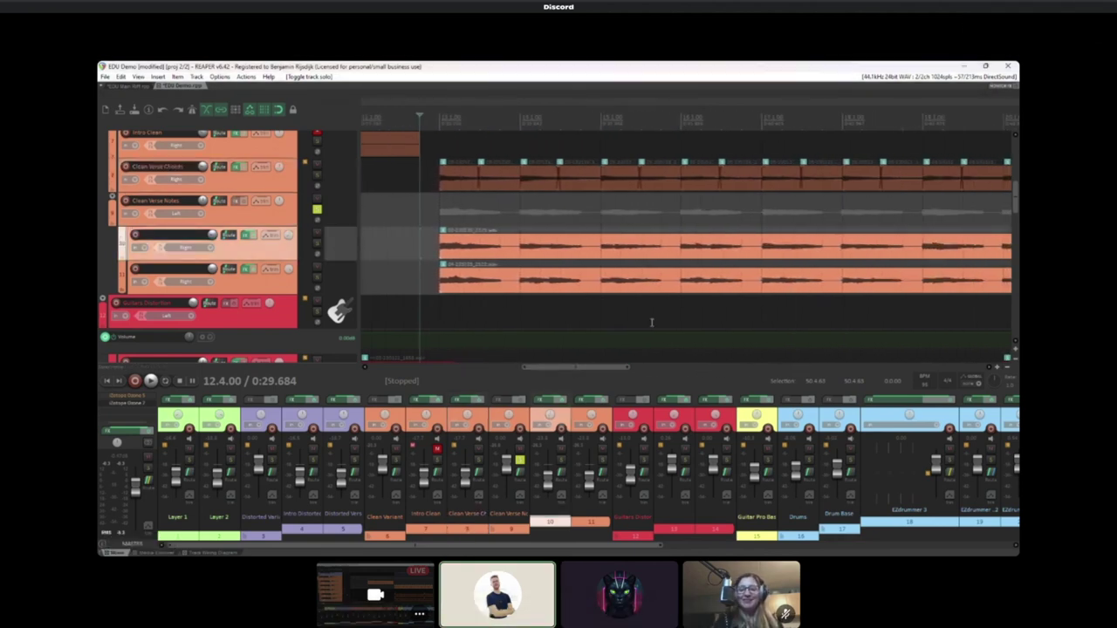
pyautogui.scroll(1, 659, 312)
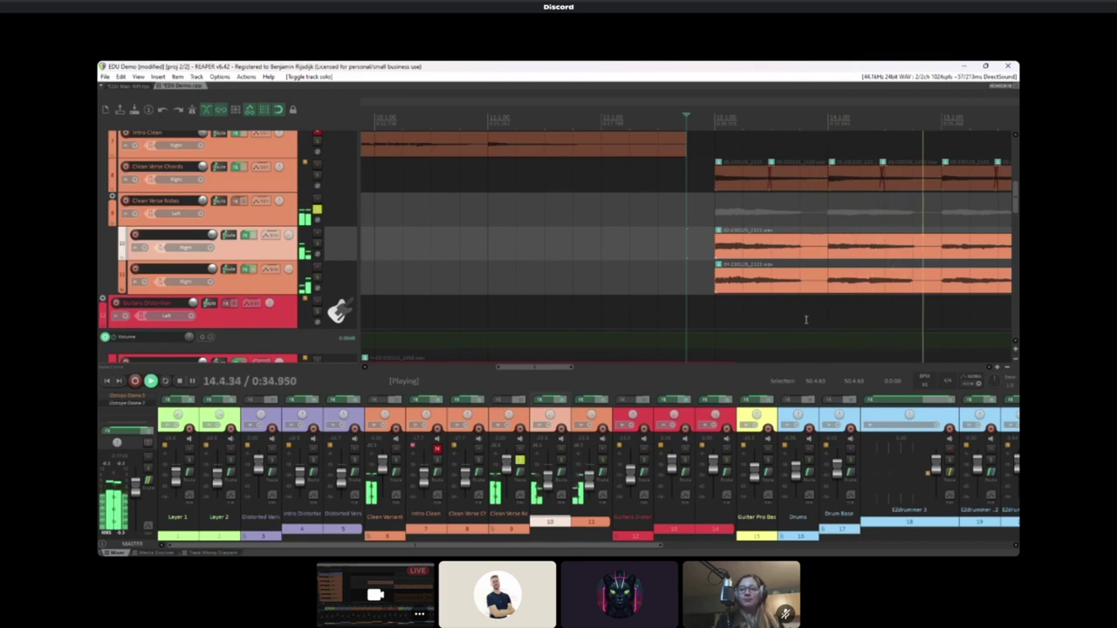
pyautogui.press('space')
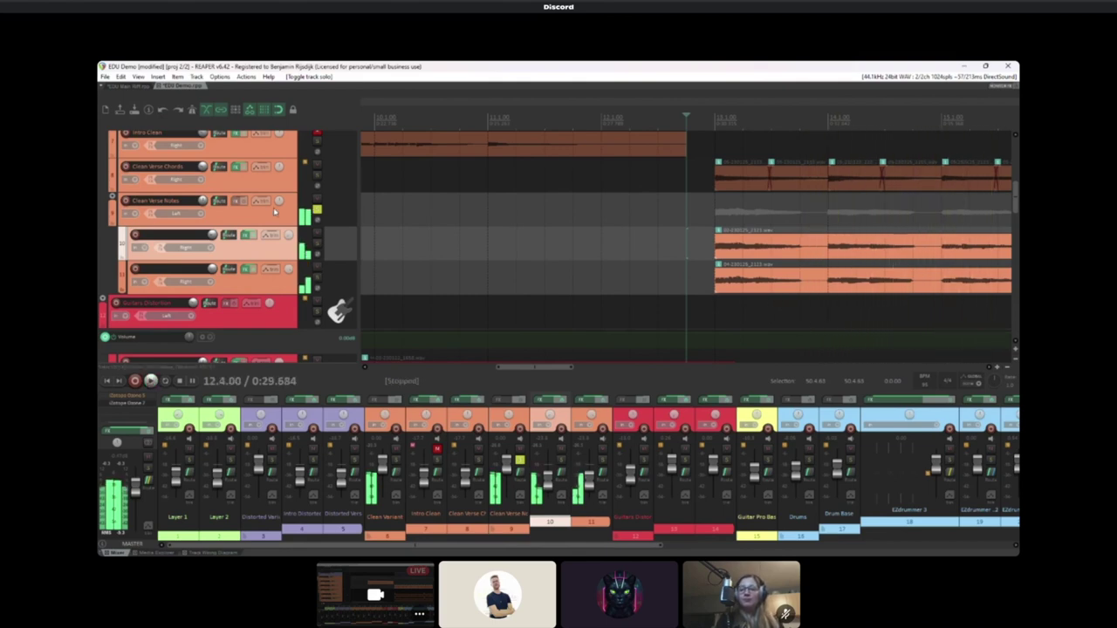
# Clear the solo on the Clean Verse Notes folder and select the Clean Verse Chords track
pyautogui.scroll(2, 332, 213)
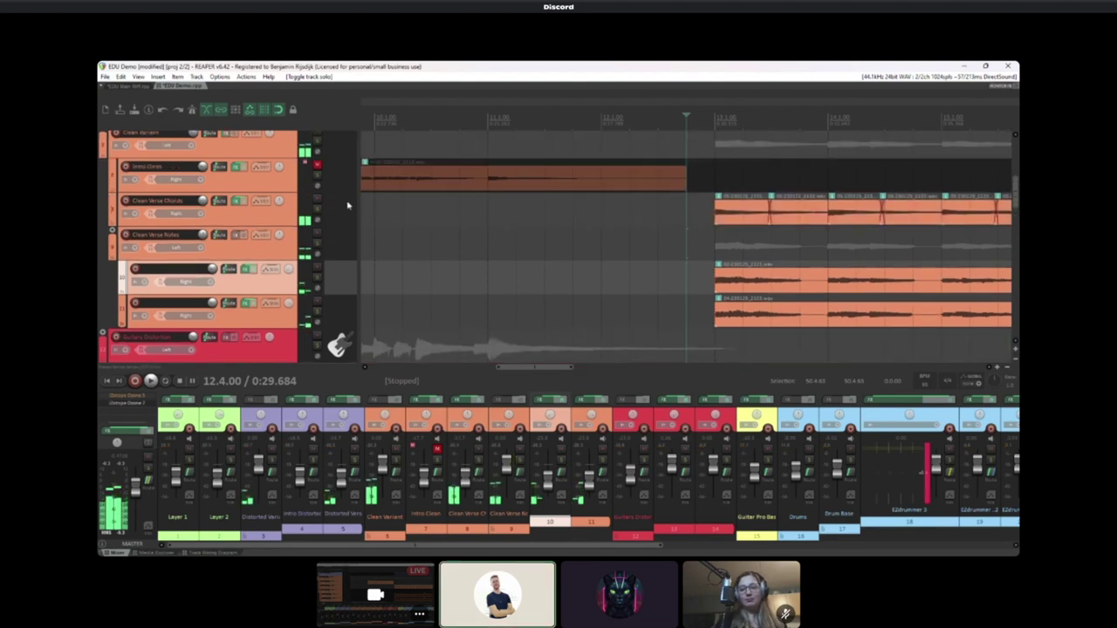
pyautogui.click(341, 244)
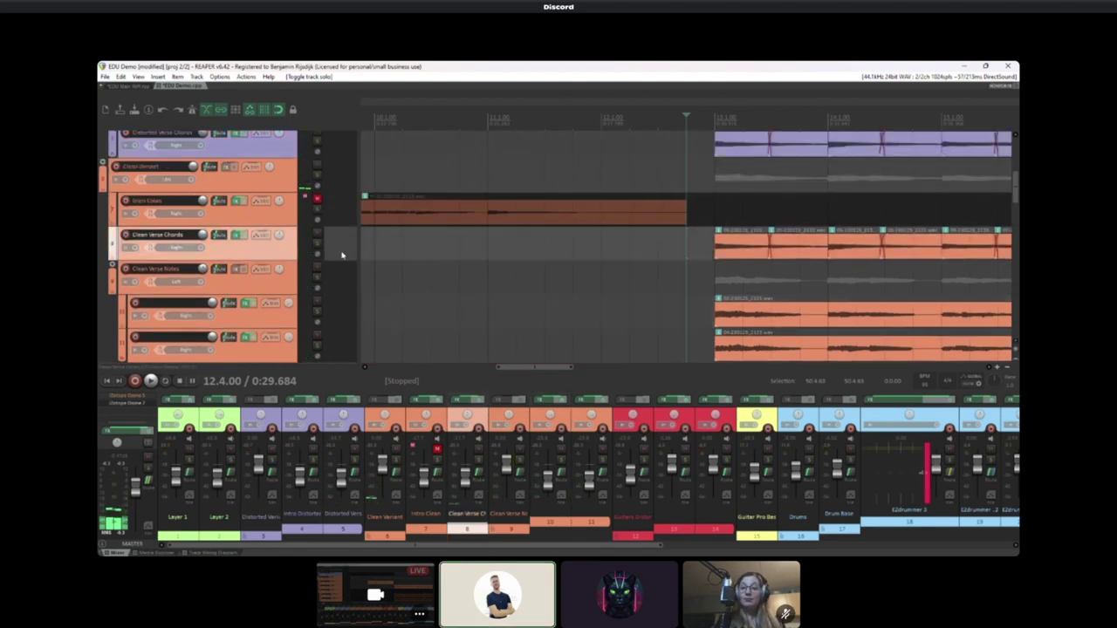
pyautogui.scroll(-1, 343, 280)
pyautogui.click(334, 236)
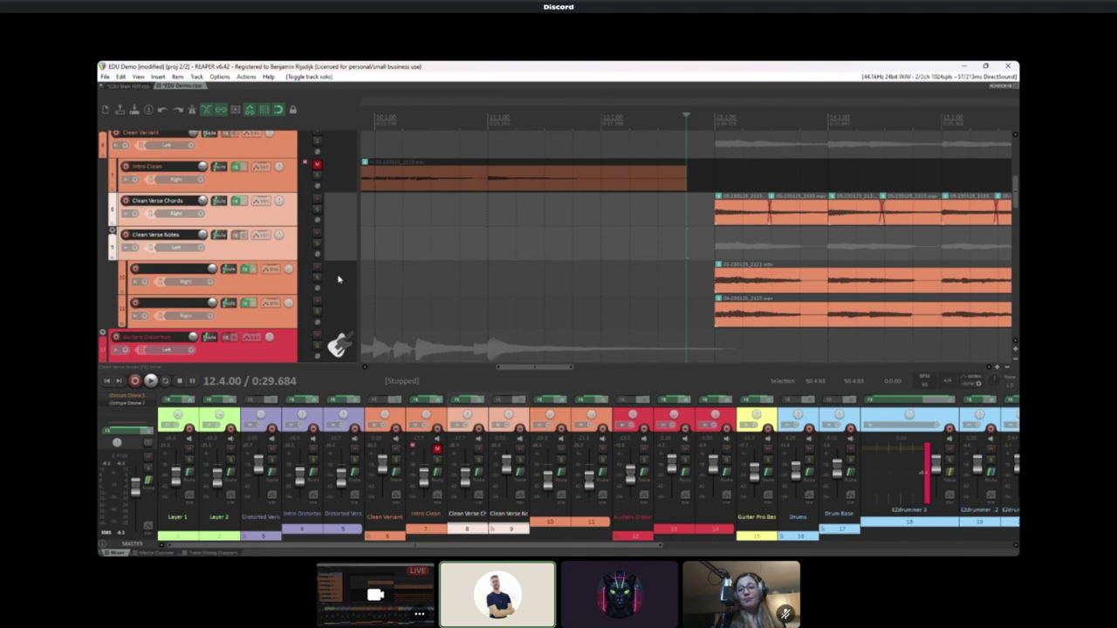
pyautogui.click(332, 223)
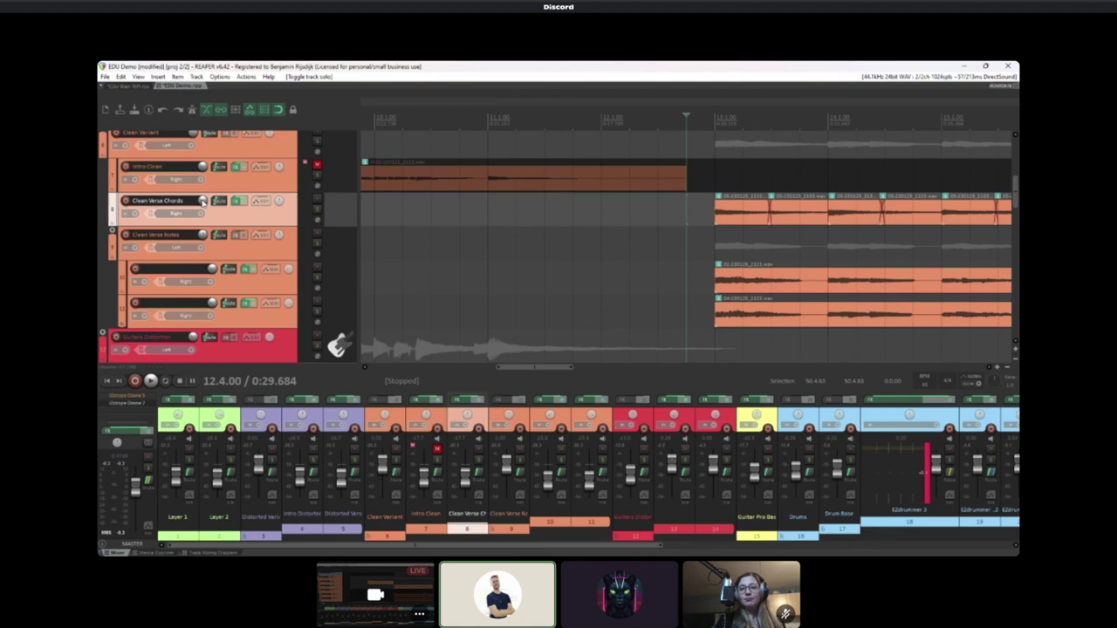
# Play Clean Verse Chords and Clean Verse Notes soloed together, drop the chords' solo during playback, and stop
pyautogui.click(317, 210)
pyautogui.click(317, 246)
pyautogui.press('space')
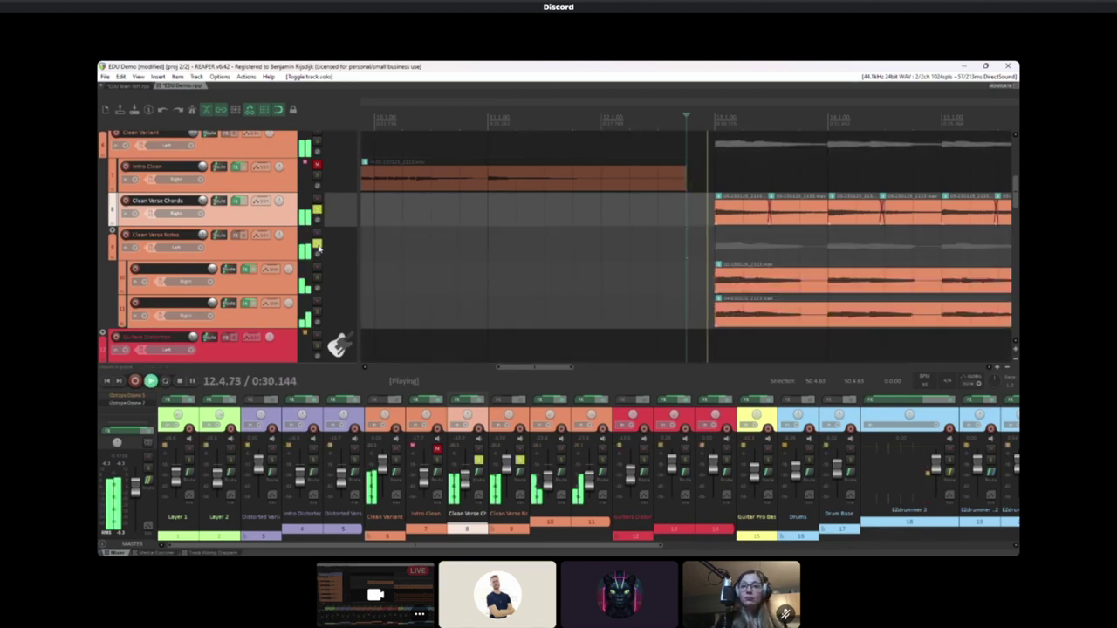
pyautogui.click(342, 180)
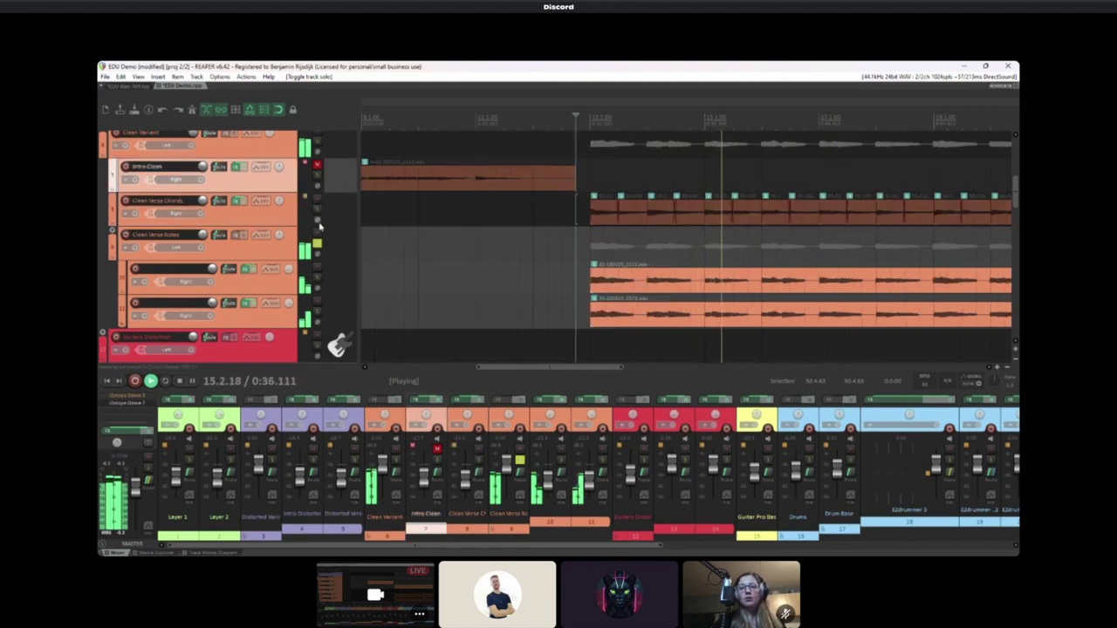
pyautogui.press('space')
# Solo the Distorted Verse Chords track instead, play it from the verse start at 13.1.00, and stop playback
pyautogui.scroll(3, 332, 220)
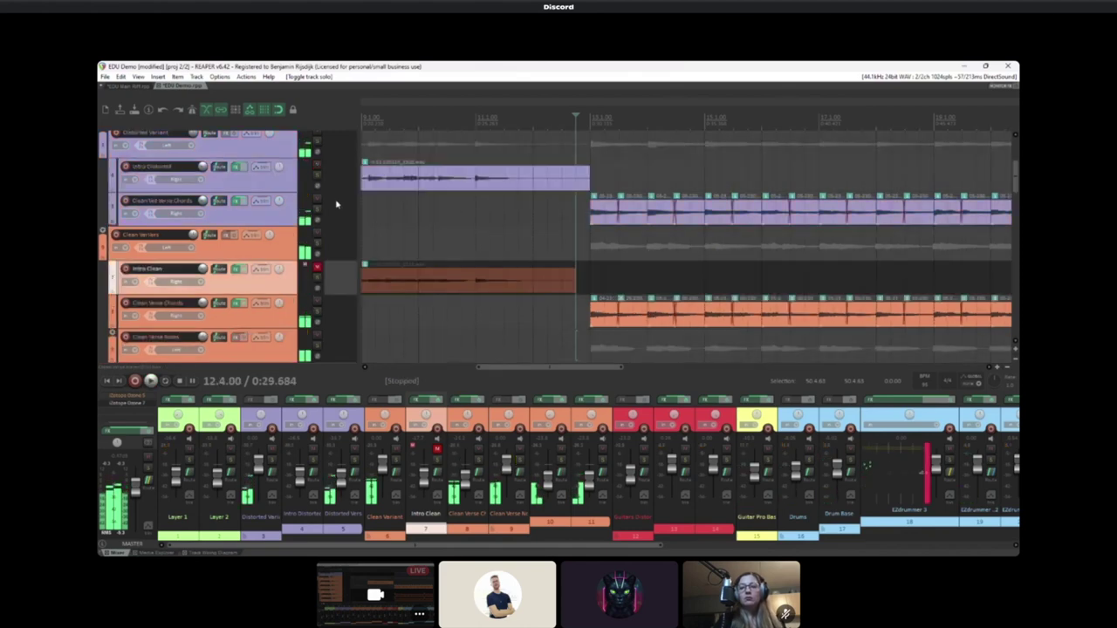
pyautogui.click(318, 210)
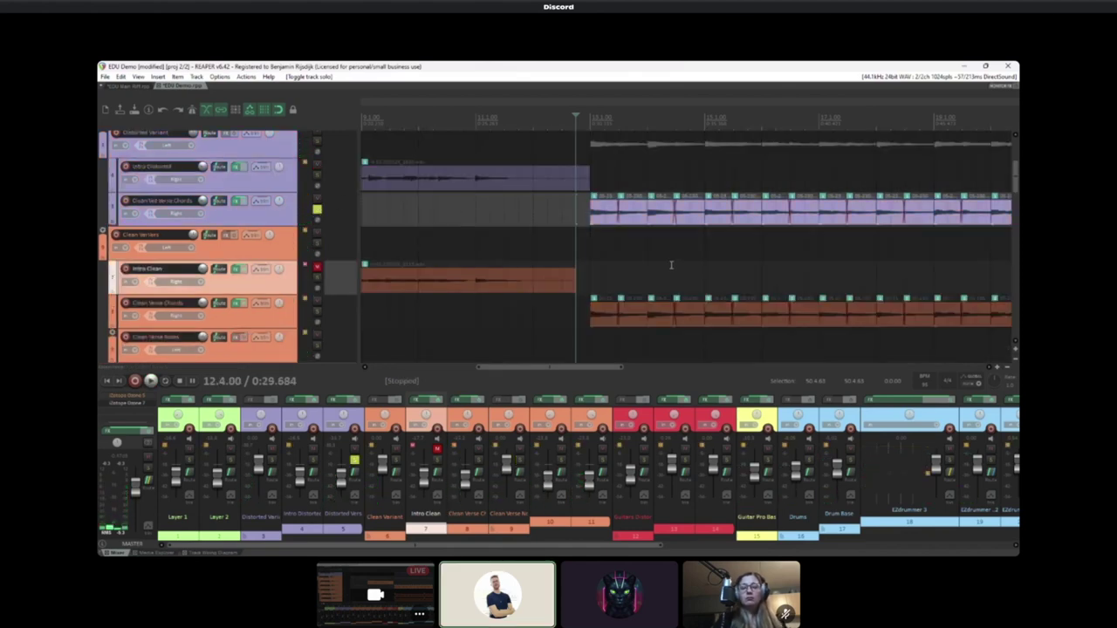
pyautogui.click(587, 236)
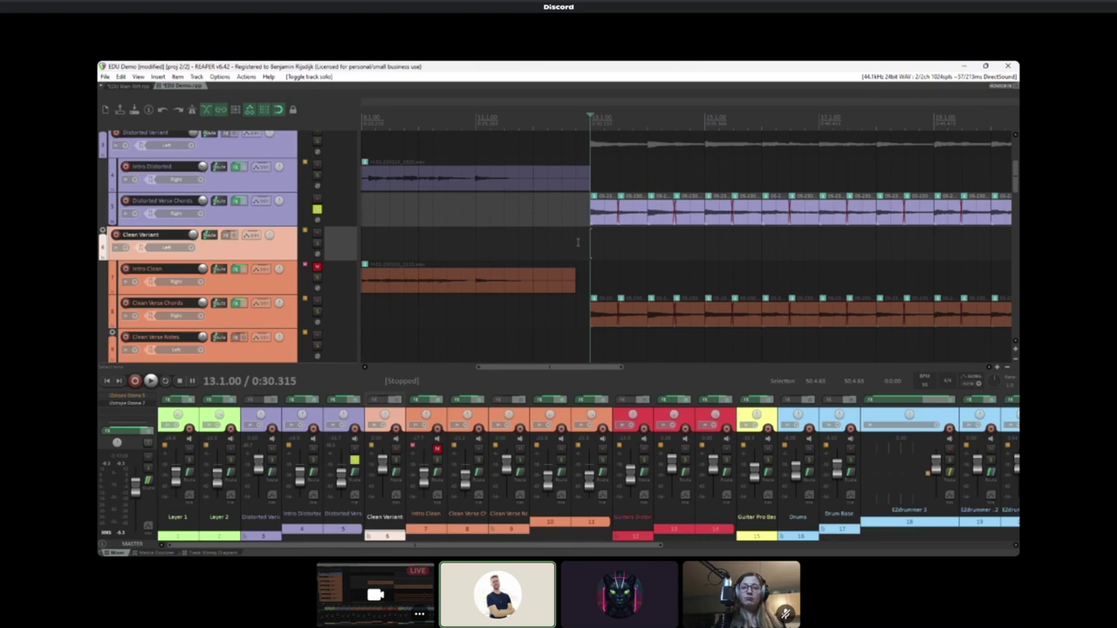
pyautogui.press('space')
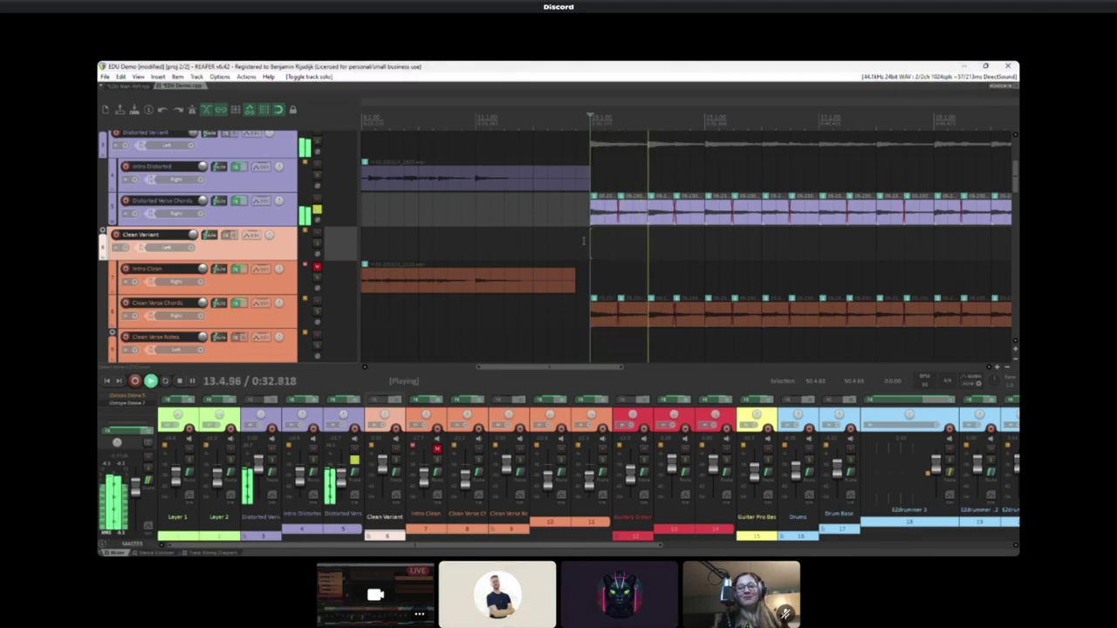
pyautogui.press('space')
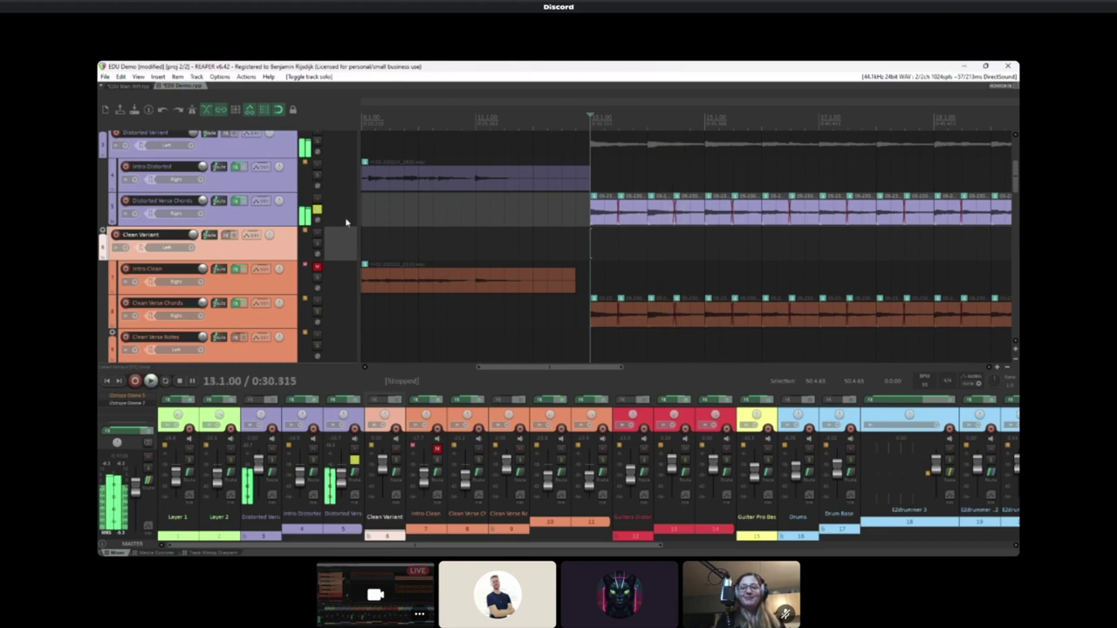
# Clear the solo on Distorted Verse Chords and mute the Clean Variant folder
pyautogui.scroll(1, 342, 210)
pyautogui.click(317, 245)
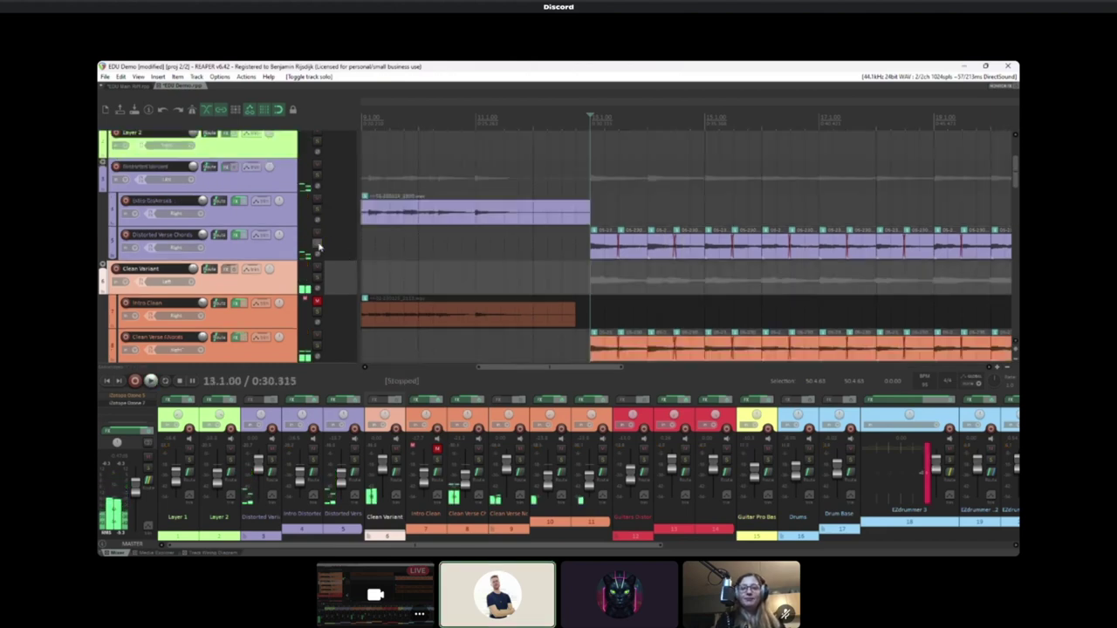
pyautogui.click(317, 267)
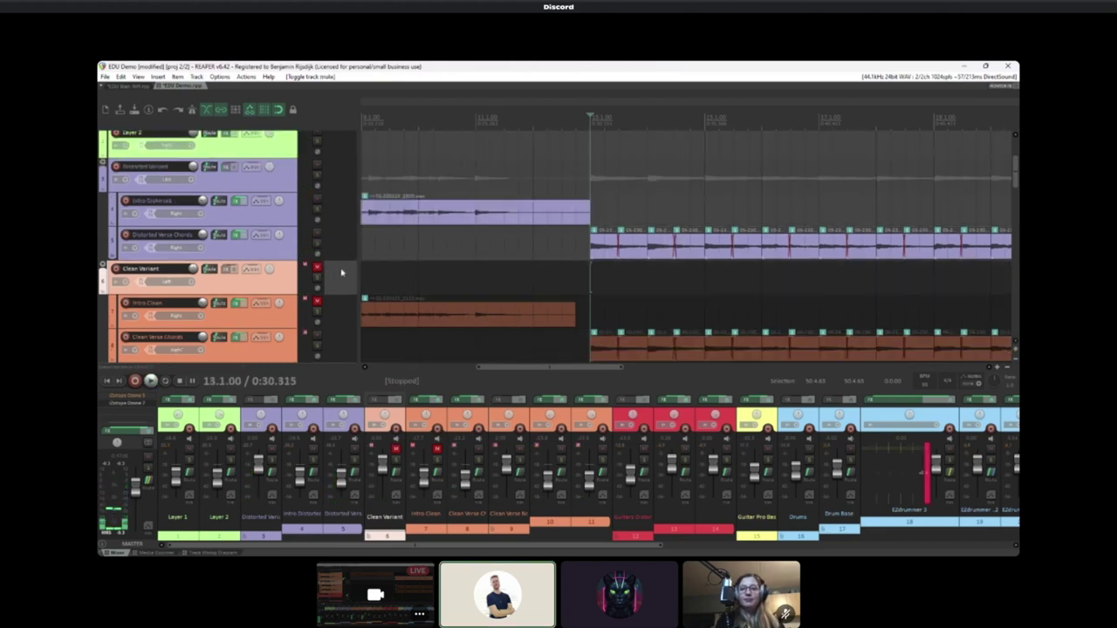
pyautogui.scroll(-6, 339, 234)
pyautogui.scroll(6, 340, 253)
pyautogui.scroll(1, 452, 269)
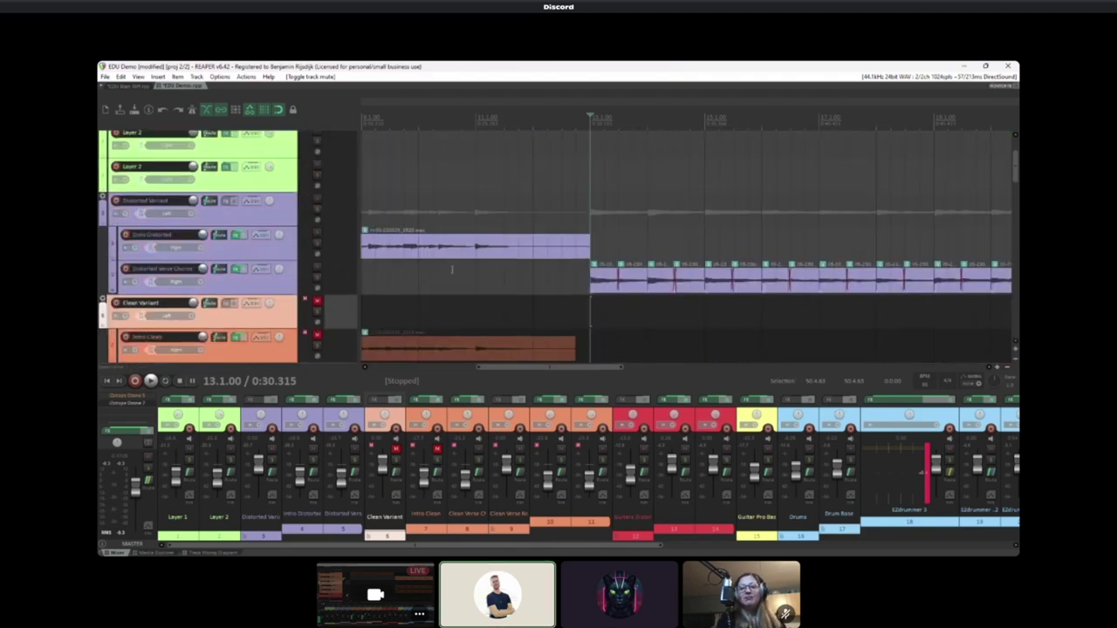
# Play the mix without the clean guitars from 12.3.00, select the Intro Distorted track during playback, and stop
pyautogui.click(563, 195)
pyautogui.press('space')
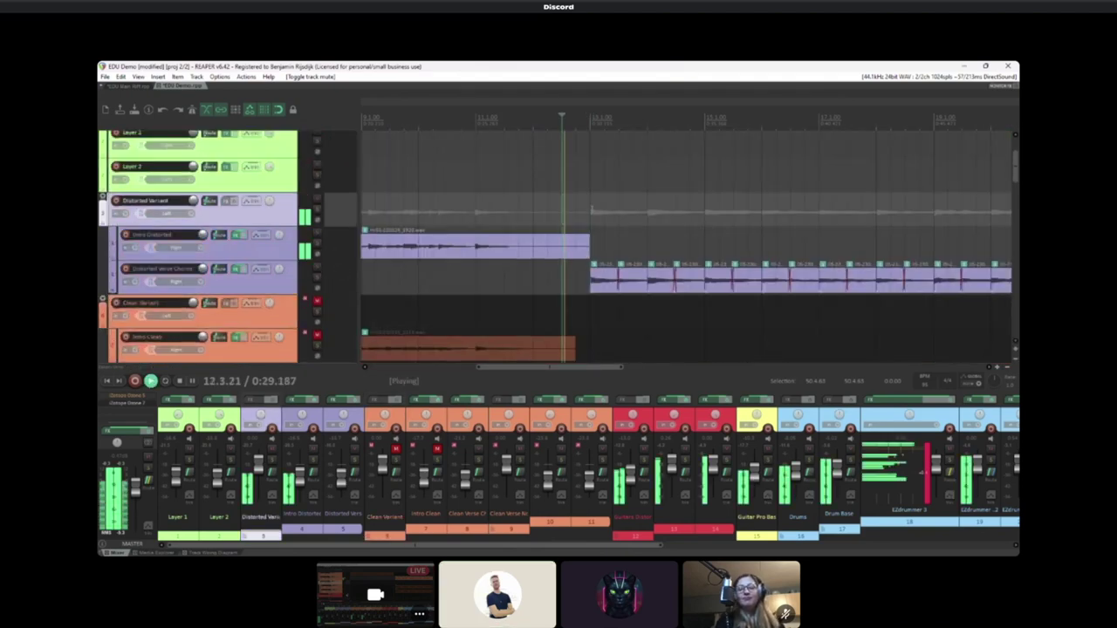
pyautogui.click(339, 244)
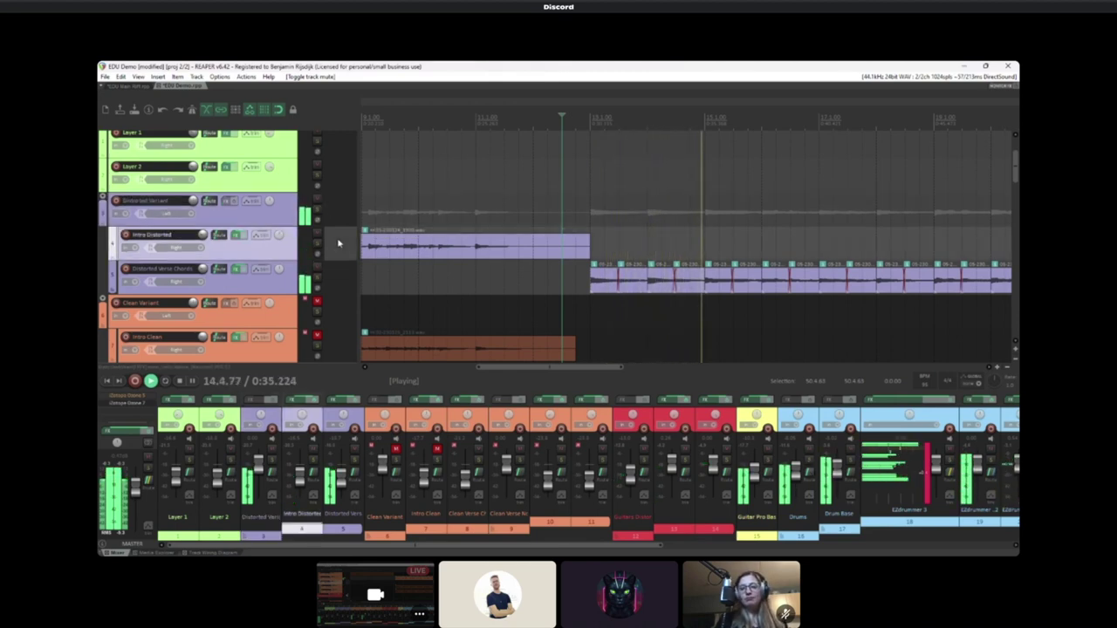
pyautogui.press('space')
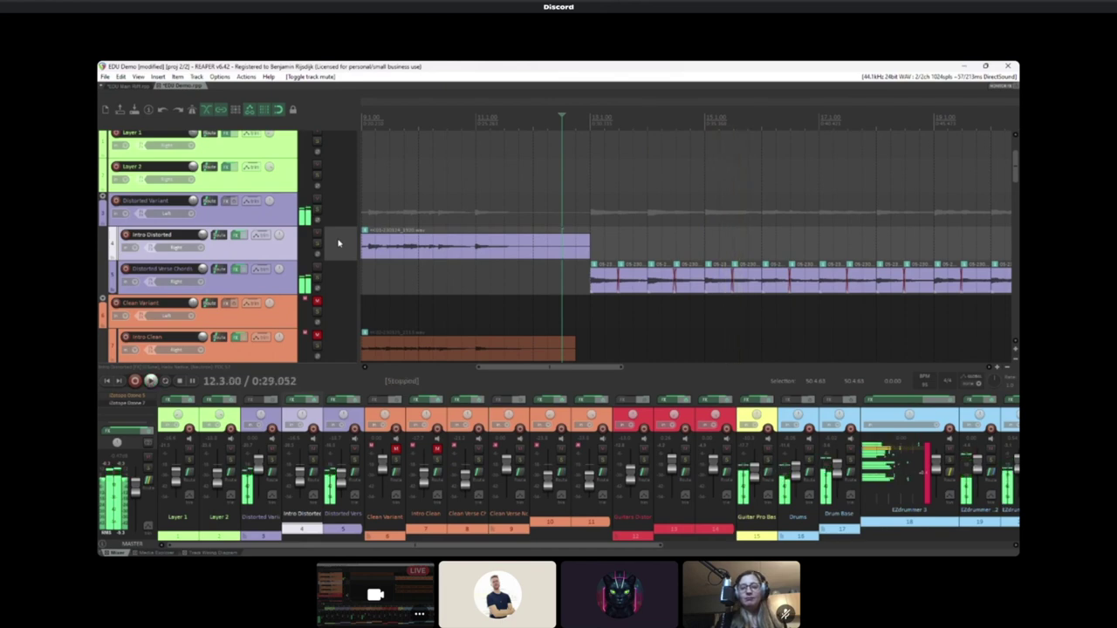
# Mute the Distorted Verse Chords track and keep it selected
pyautogui.click(687, 262)
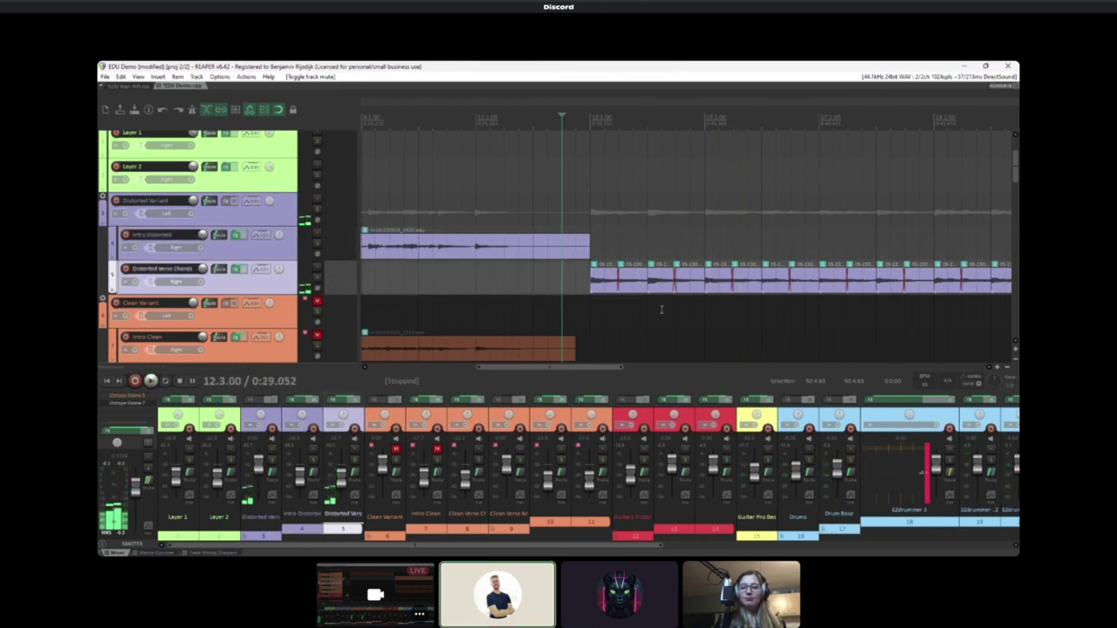
pyautogui.scroll(-1, 686, 260)
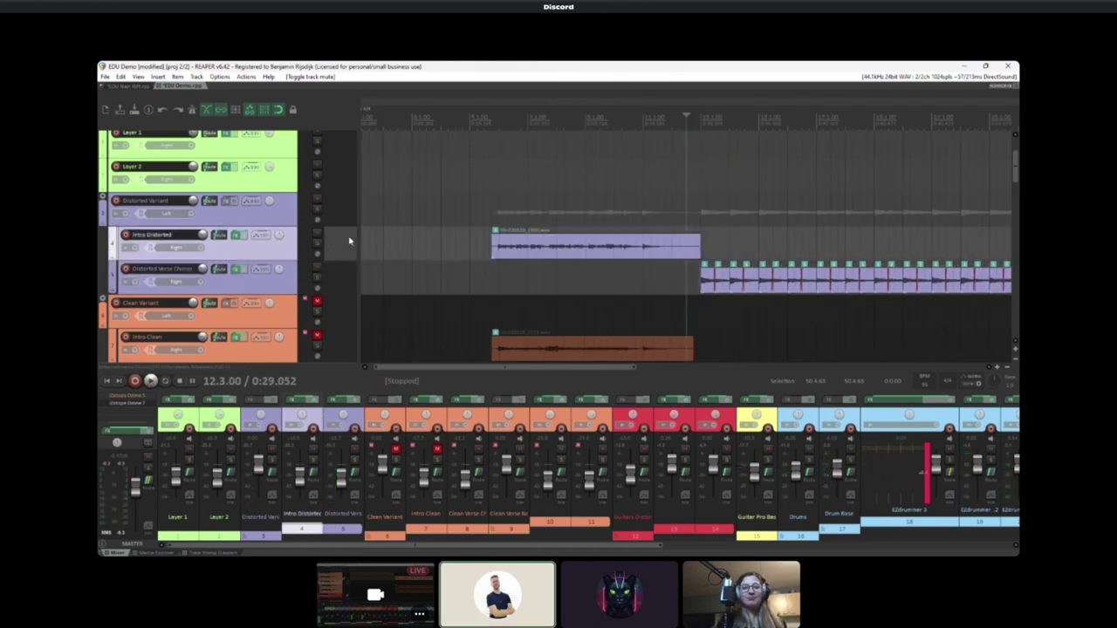
pyautogui.scroll(2, 762, 241)
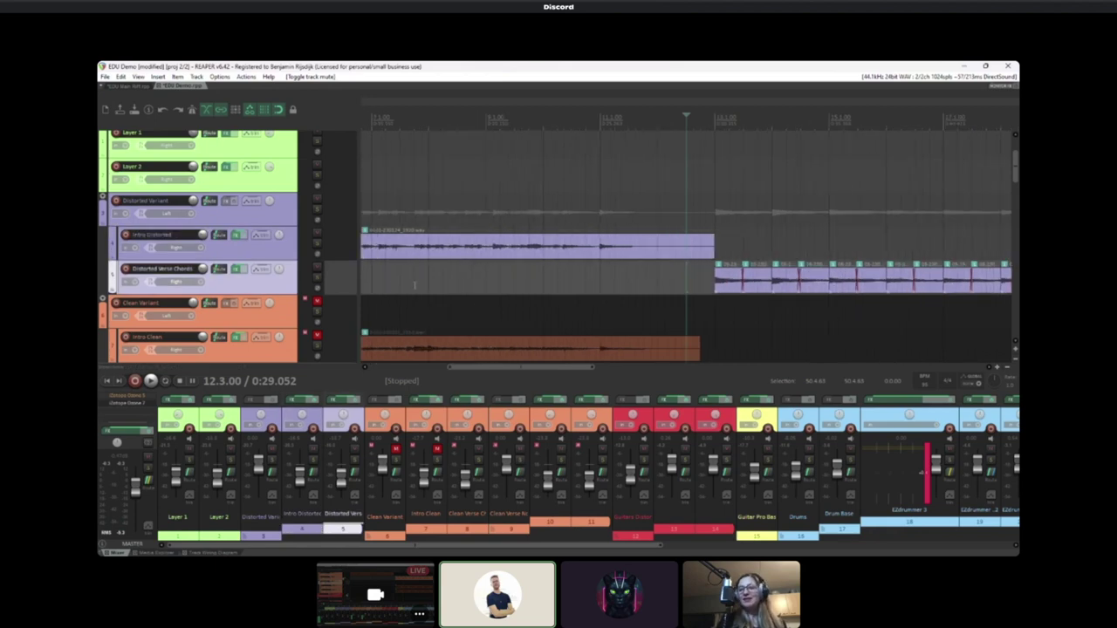
pyautogui.scroll(-1, 342, 278)
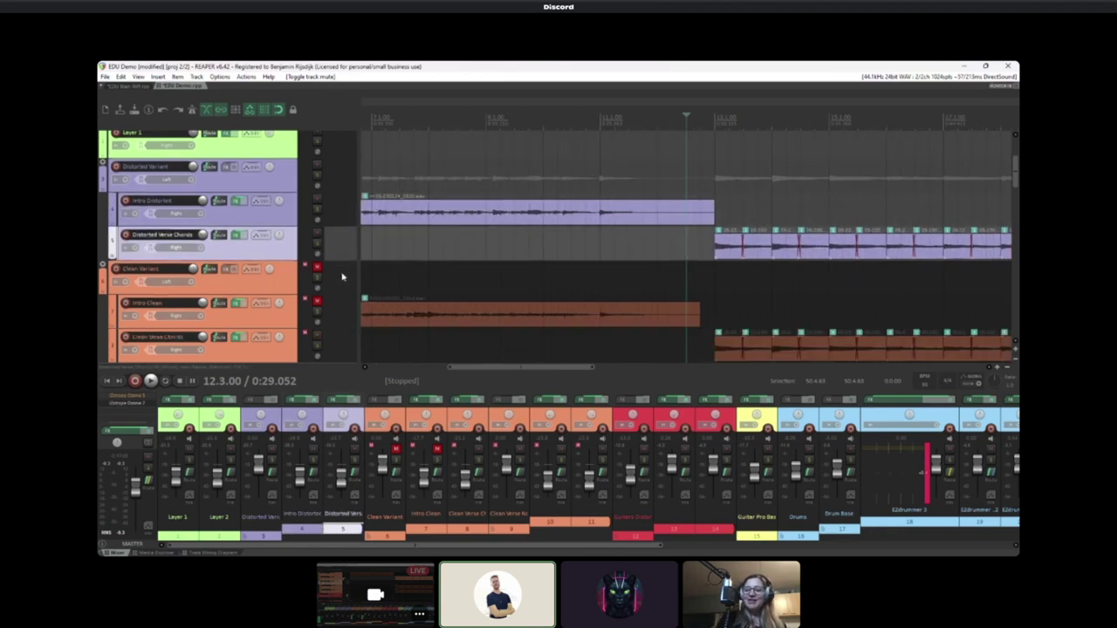
pyautogui.click(318, 234)
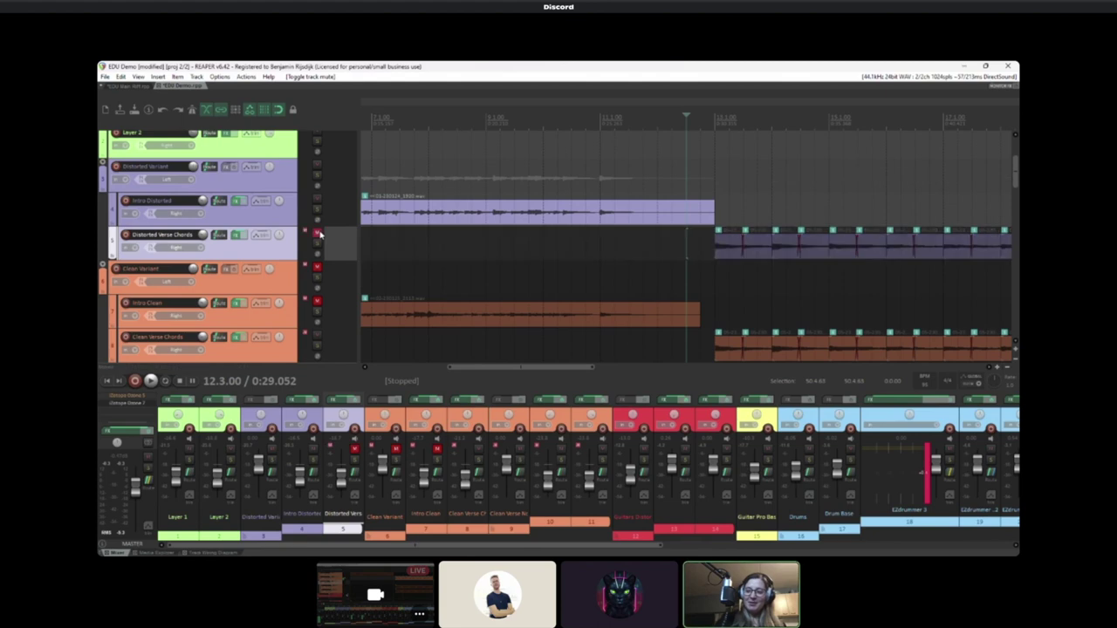
pyautogui.click(339, 209)
pyautogui.click(346, 244)
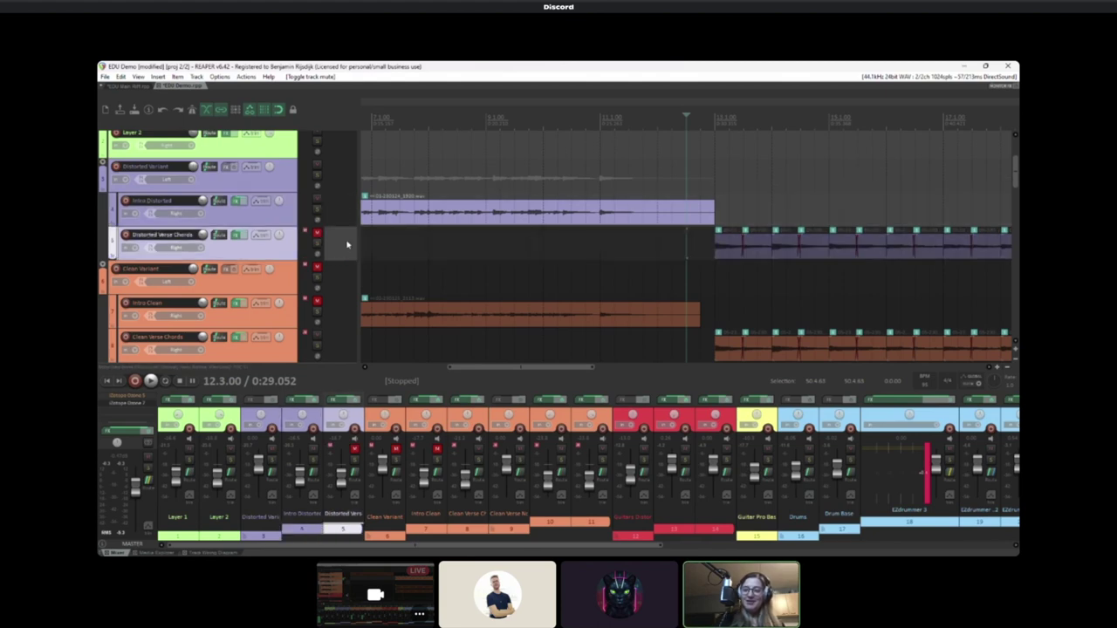
# Unmute the Clean Variant folder and select the Intro Distorted track
pyautogui.scroll(-4, 680, 289)
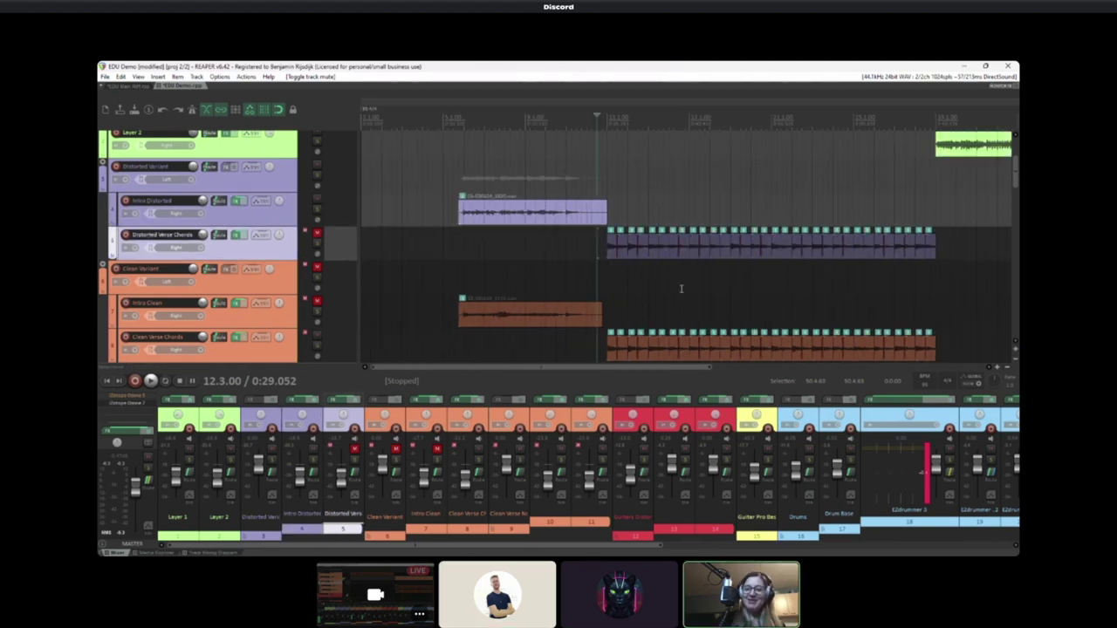
pyautogui.click(342, 219)
pyautogui.click(342, 245)
pyautogui.scroll(-1, 342, 245)
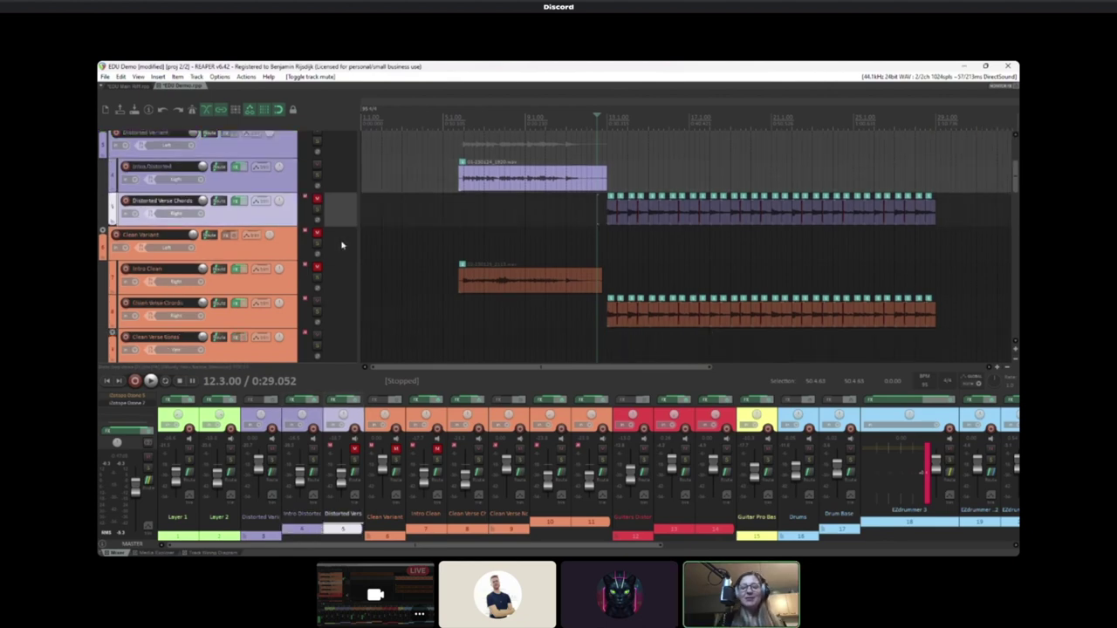
pyautogui.scroll(2, 339, 227)
pyautogui.scroll(-7, 338, 227)
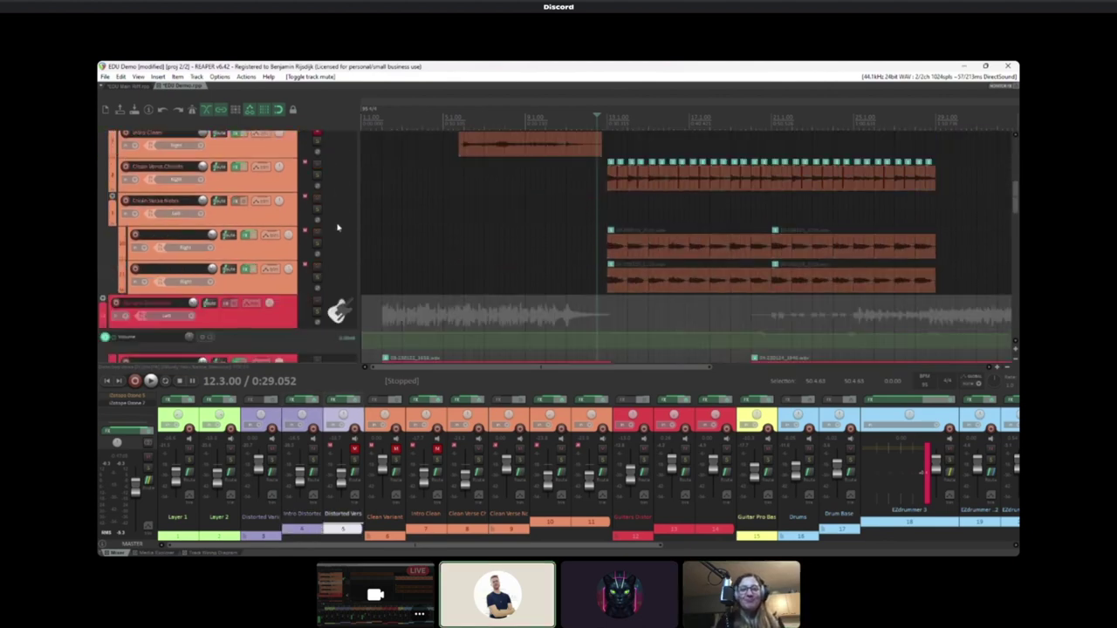
pyautogui.scroll(4, 338, 227)
pyautogui.scroll(2, 337, 228)
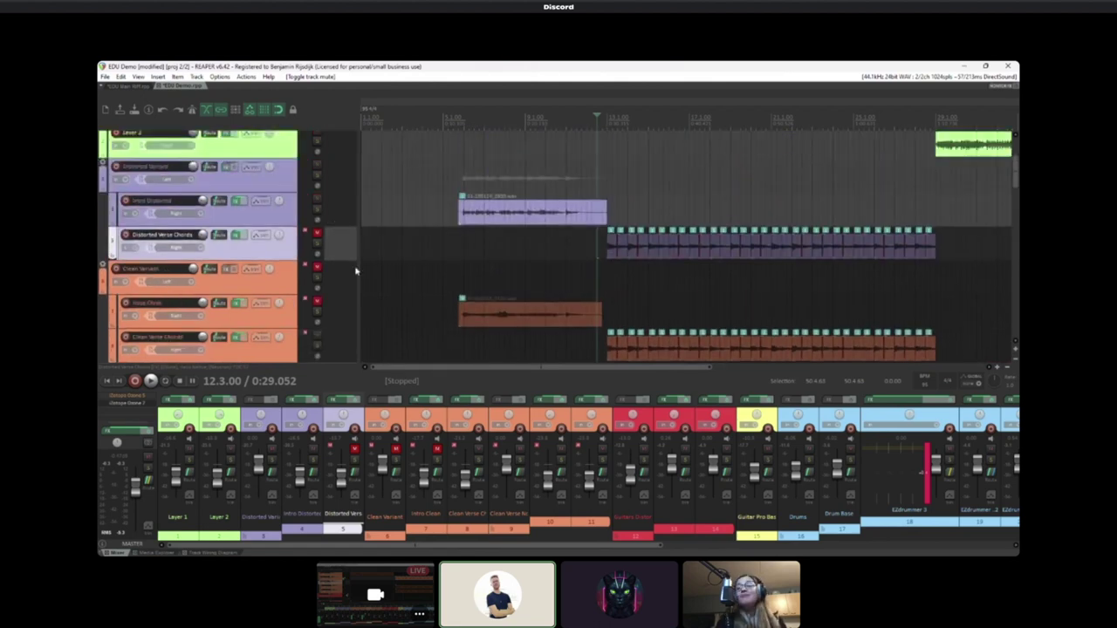
pyautogui.click(337, 206)
pyautogui.scroll(-1, 333, 251)
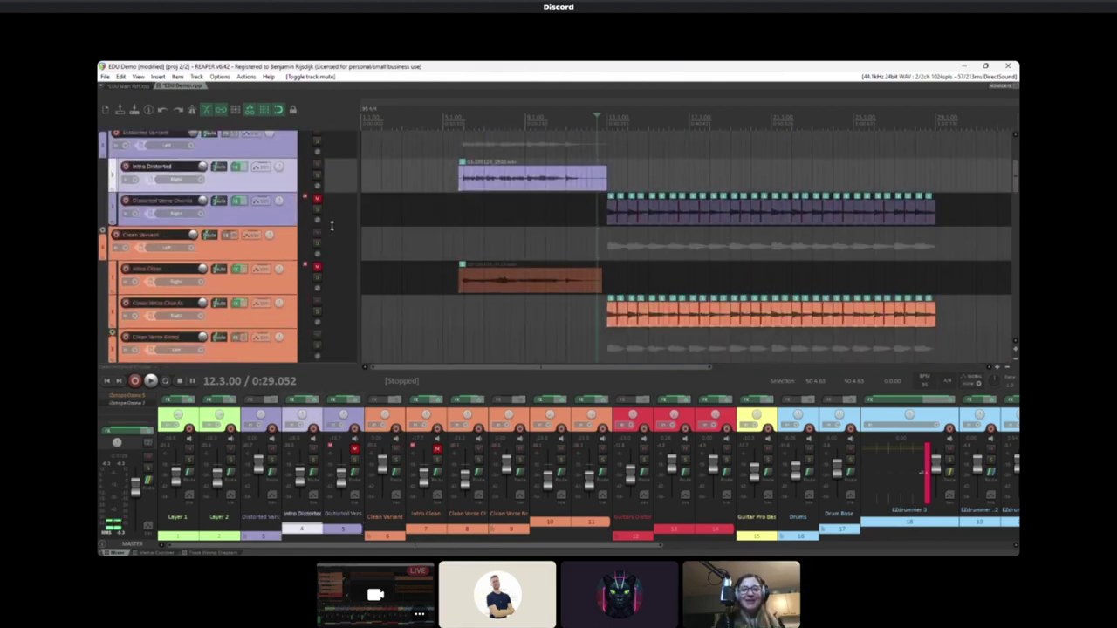
# Select the EZdrummer 3 track inside the Drum Base folder
pyautogui.scroll(-8, 331, 226)
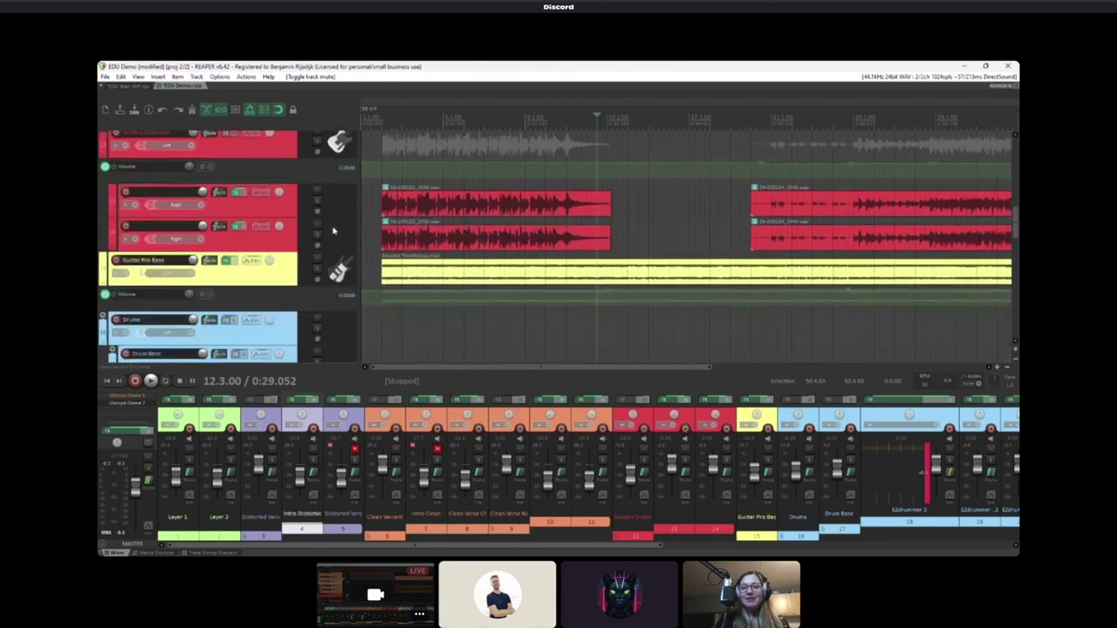
pyautogui.scroll(-5, 333, 231)
pyautogui.click(332, 230)
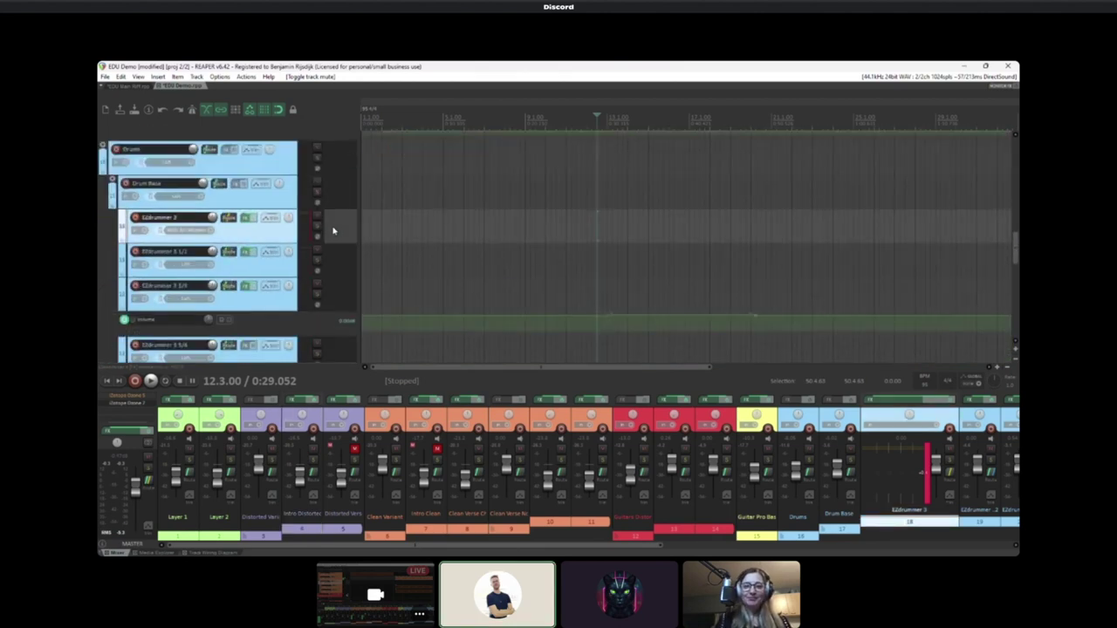
# Select both distorted guitar tracks inside the Guitars Distortion folder
pyautogui.scroll(2, 332, 230)
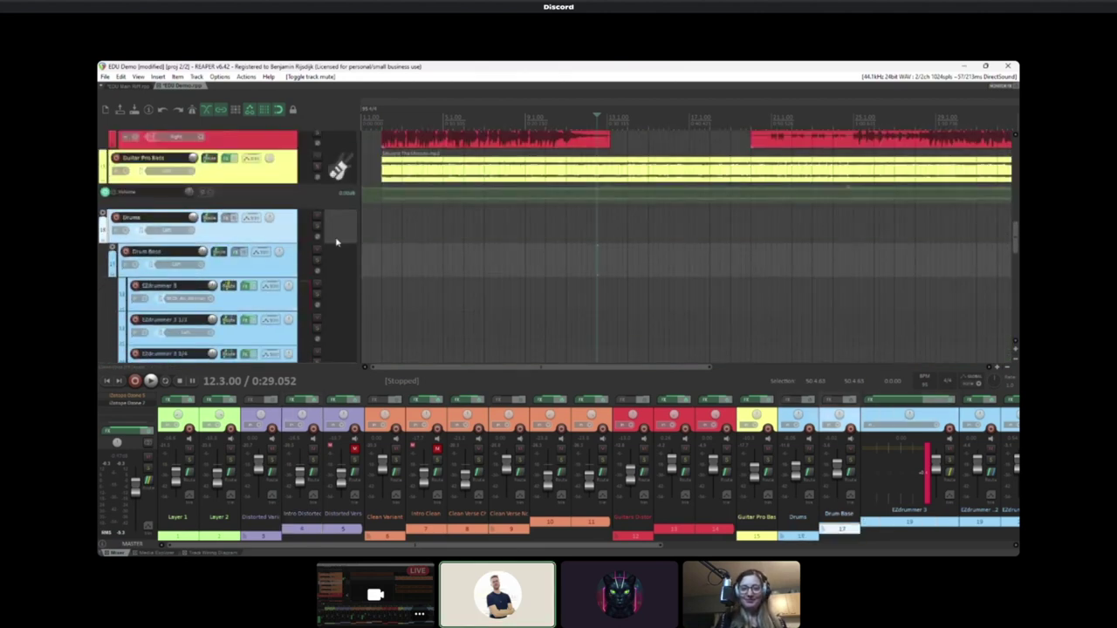
pyautogui.scroll(1, 336, 244)
pyautogui.scroll(2, 339, 206)
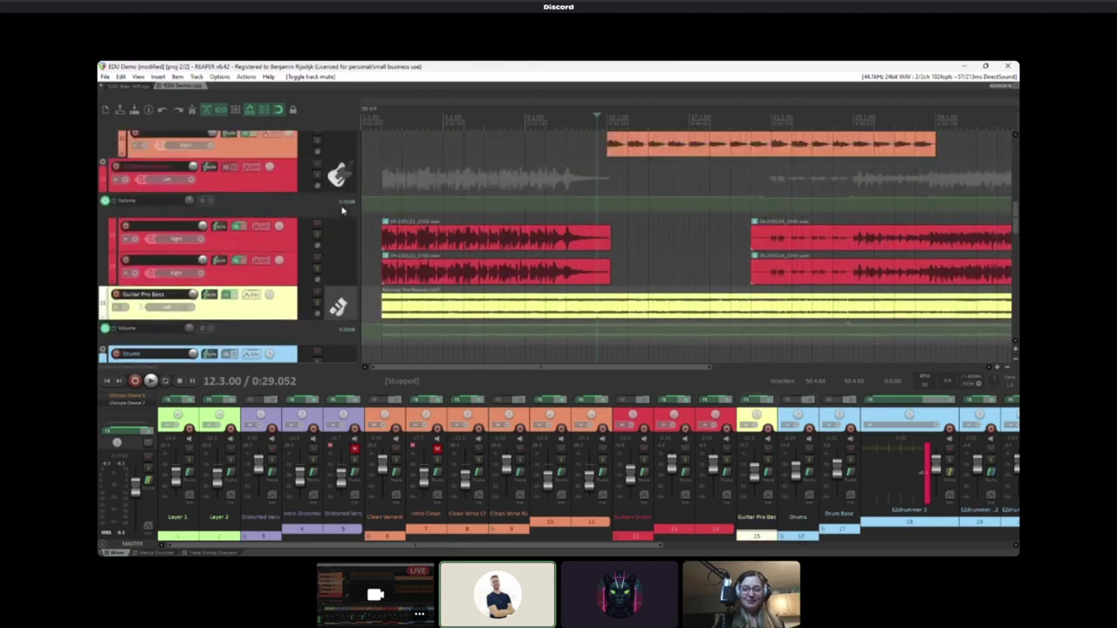
pyautogui.click(342, 237)
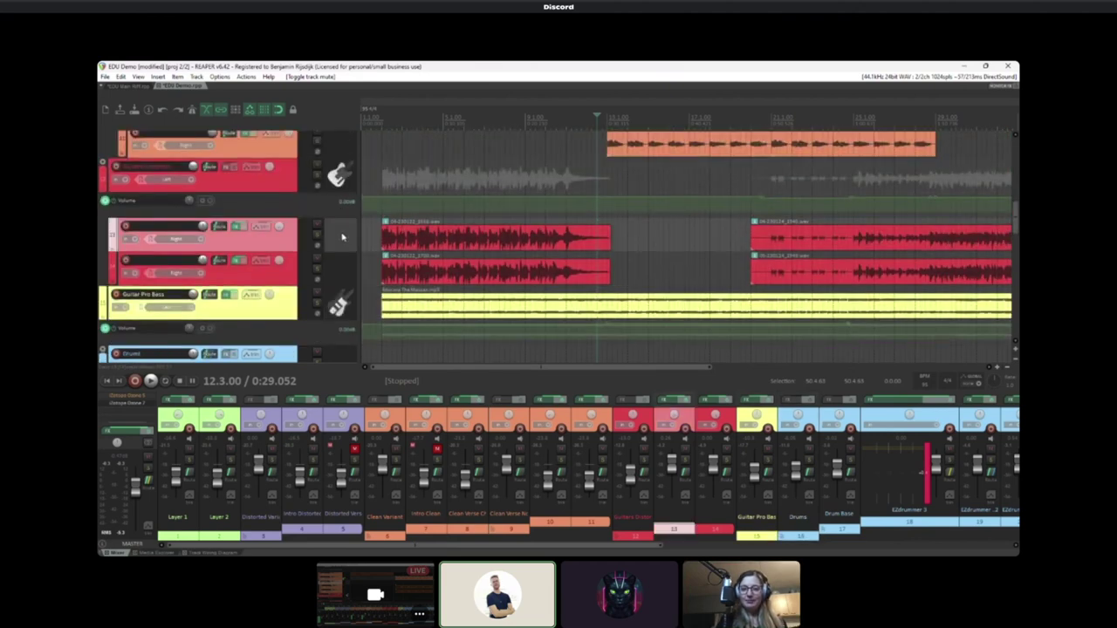
pyautogui.keyDown('ctrl'); pyautogui.click(343, 265); pyautogui.keyUp('ctrl')
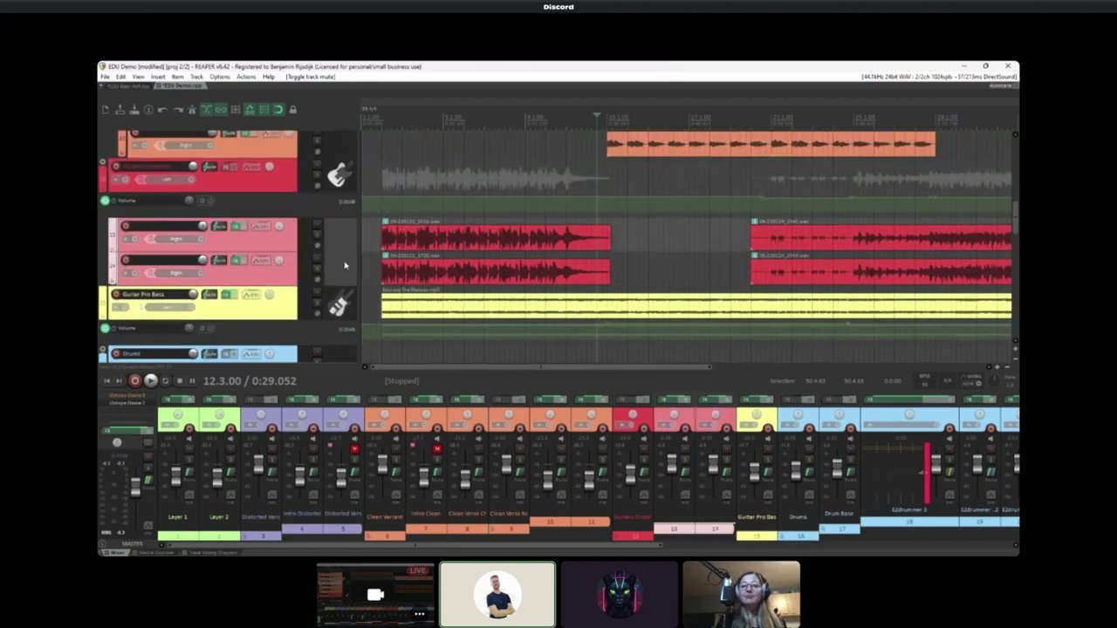
# Switch the selection between the two distorted guitar tracks, ending with only the upper one selected
pyautogui.click(347, 245)
pyautogui.click(342, 262)
pyautogui.keyDown('ctrl'); pyautogui.click(341, 242); pyautogui.keyUp('ctrl')
pyautogui.click(339, 235)
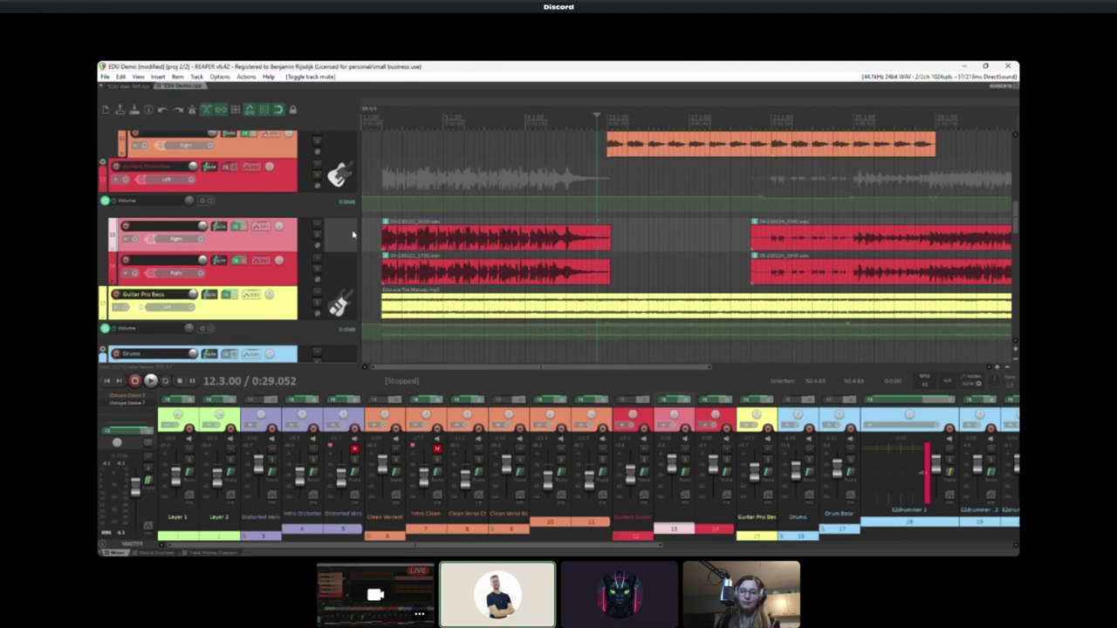
# Select the Clean Verse Chords track and the Intro Clean track in the Clean Variant folder
pyautogui.scroll(2, 334, 233)
pyautogui.scroll(2, 335, 226)
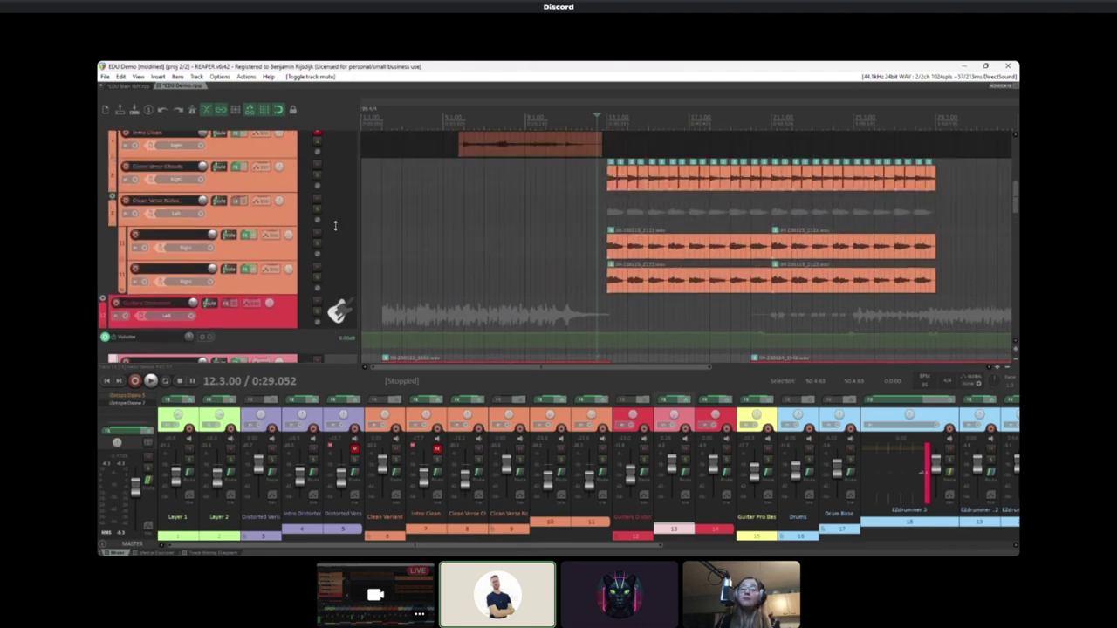
pyautogui.scroll(2, 335, 223)
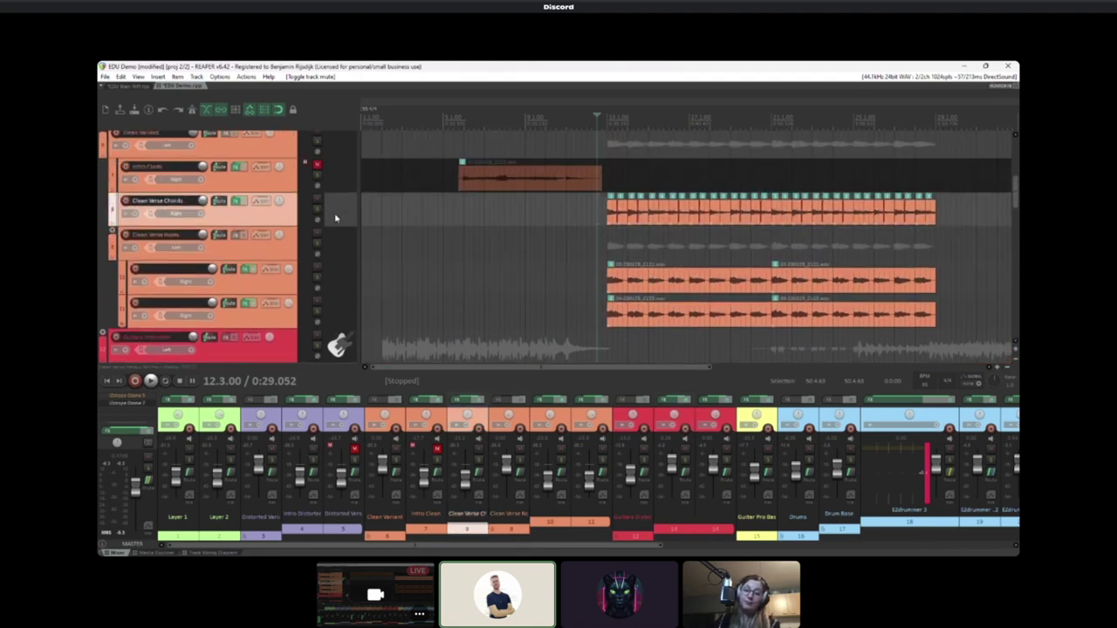
pyautogui.scroll(2, 335, 217)
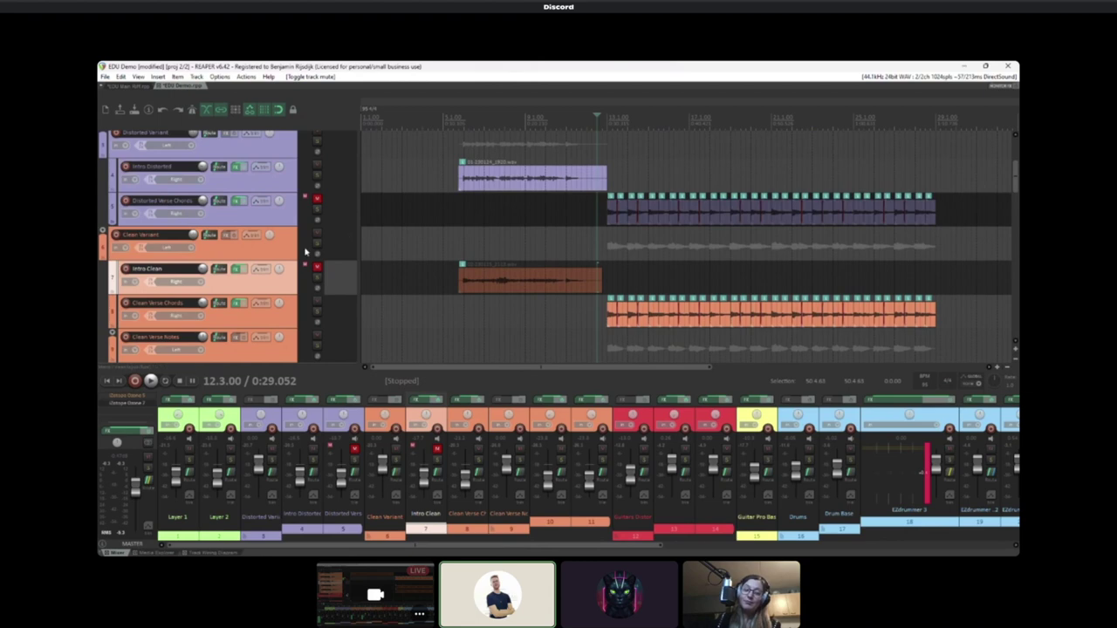
# Place the edit cursor at 17.3.00 and 23.3.00, and select the upper distorted guitar track
pyautogui.scroll(-8, 345, 216)
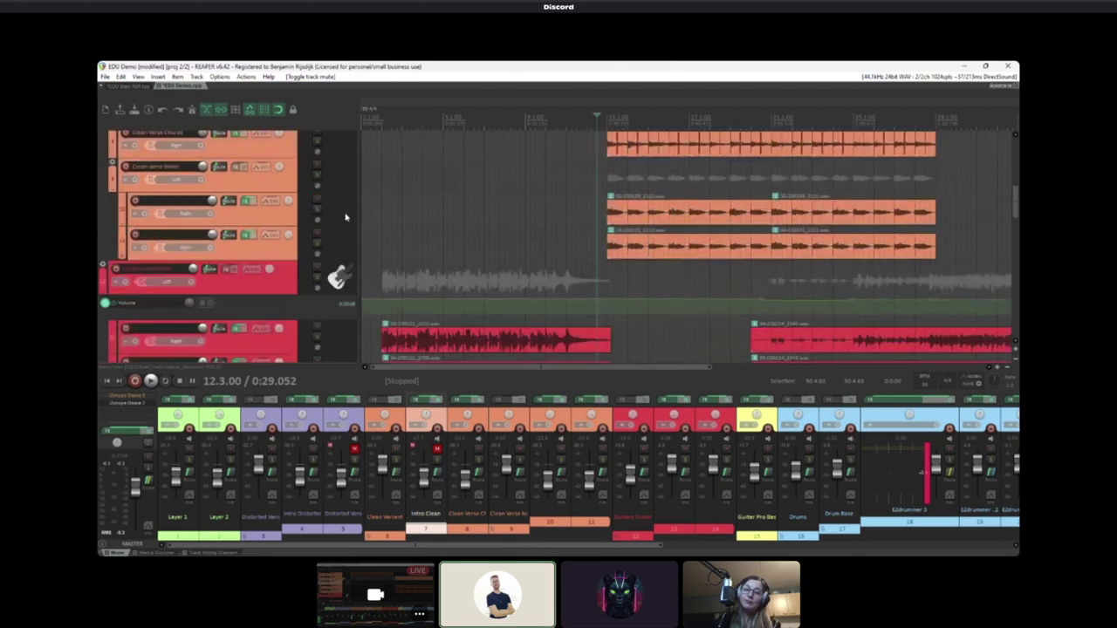
pyautogui.scroll(-1, 345, 217)
pyautogui.scroll(-2, 583, 247)
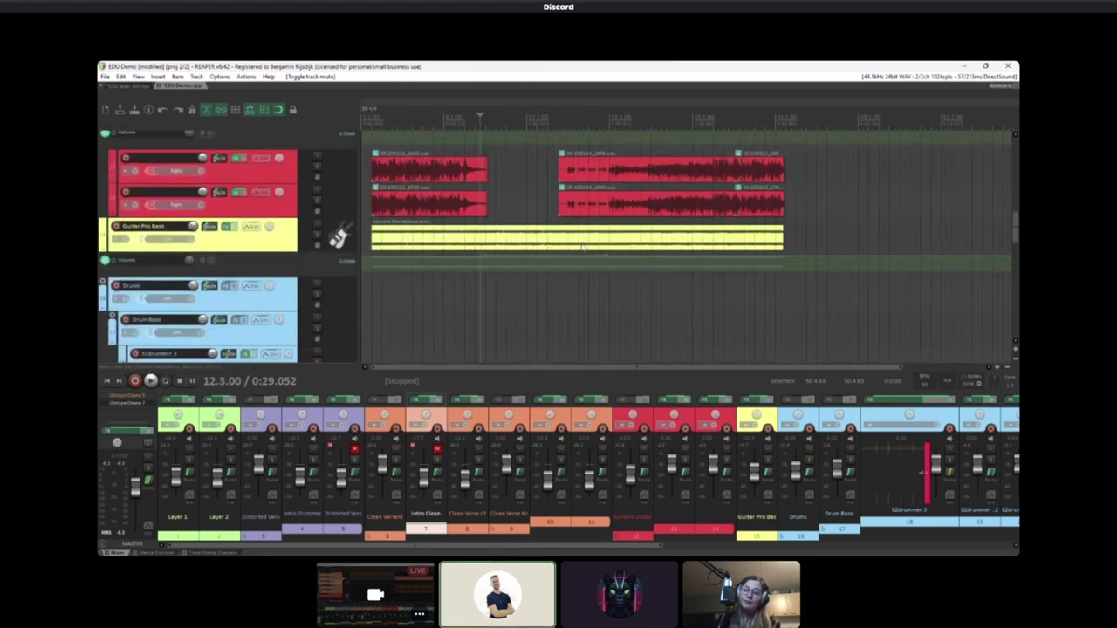
pyautogui.click(535, 286)
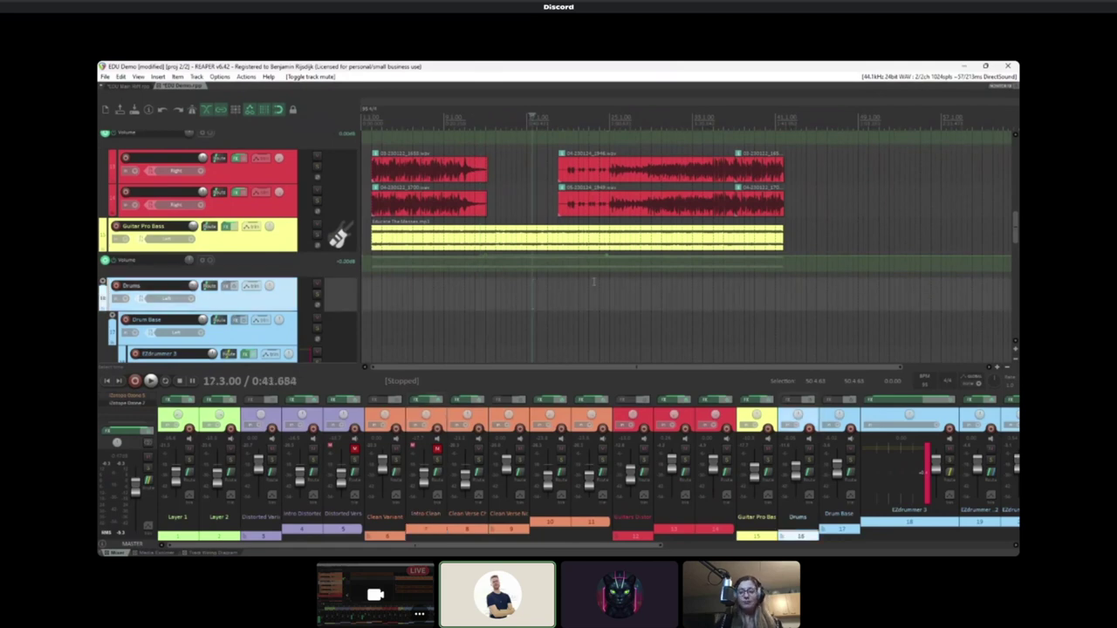
pyautogui.scroll(5, 349, 176)
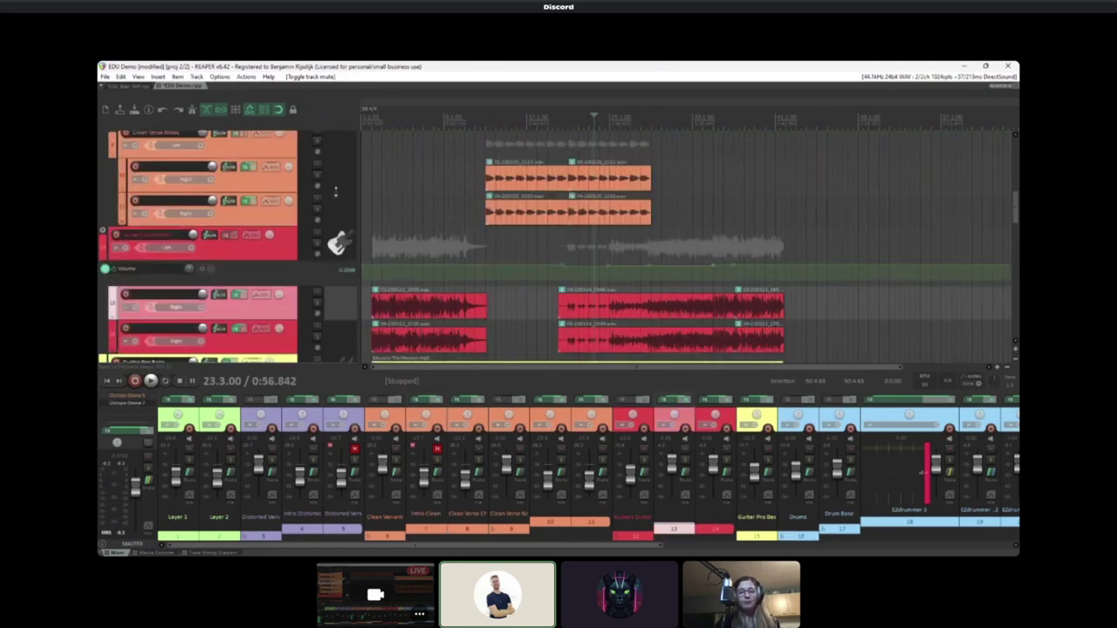
pyautogui.scroll(-3, 341, 188)
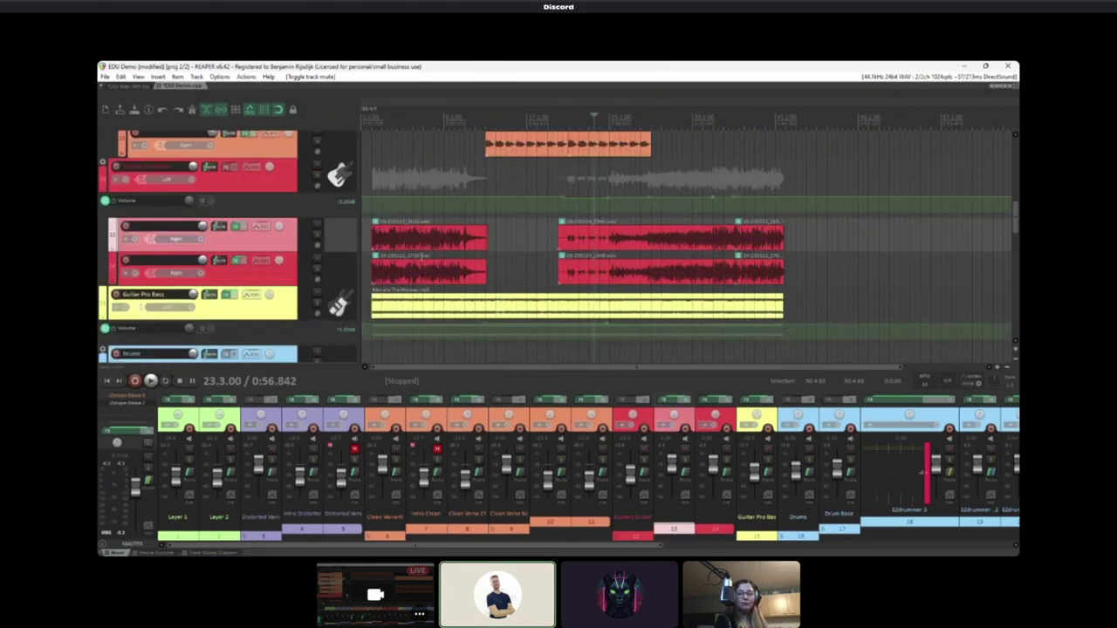
# Select the first media item on the upper distorted guitar track and place the edit cursor at 2.1.00
pyautogui.click(427, 237)
pyautogui.scroll(3, 689, 236)
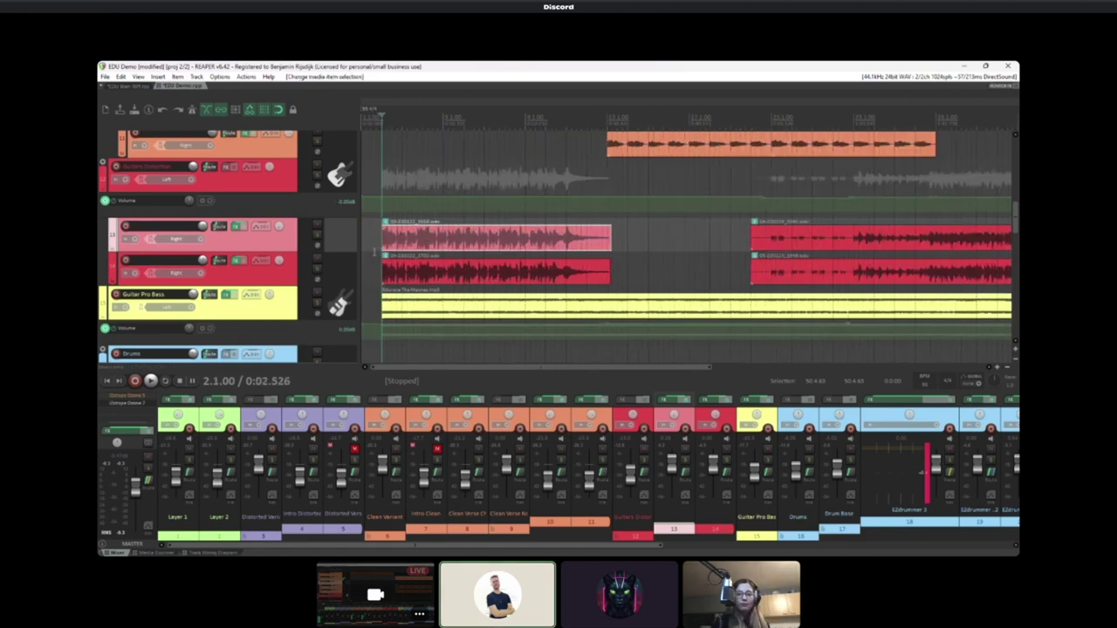
pyautogui.scroll(-2, 495, 276)
pyautogui.scroll(-2, 495, 276)
pyautogui.scroll(2, 494, 276)
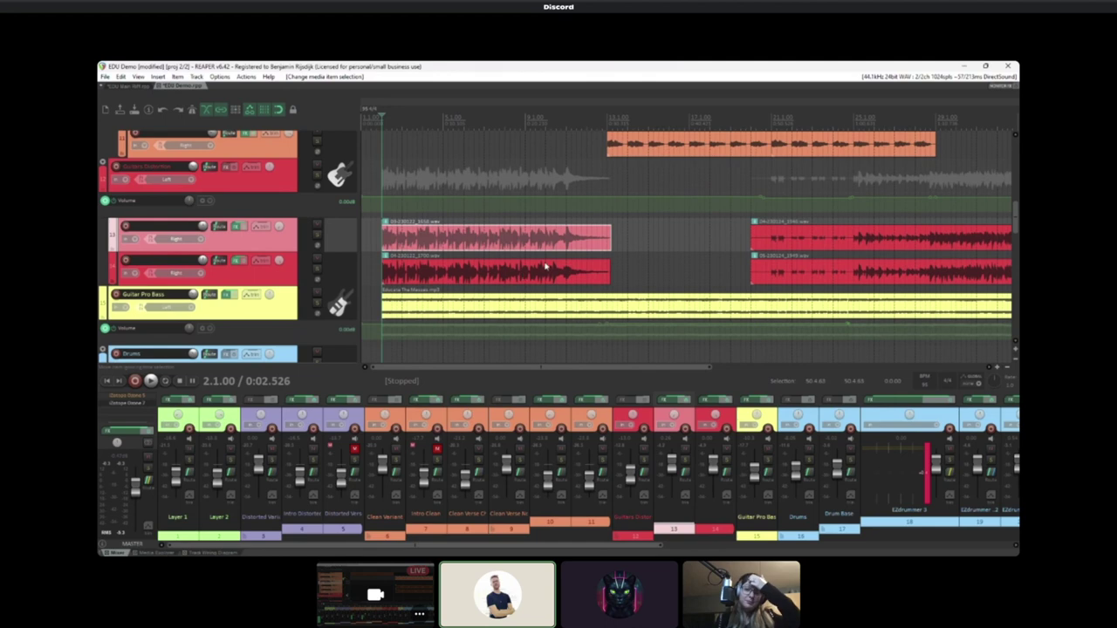
# Make a time selection from 21.1.00 to 24.1.00 over the quieter passage of the Guitars Distortion folder
pyautogui.click(774, 231)
pyautogui.moveTo(772, 187); pyautogui.dragTo(834, 194)
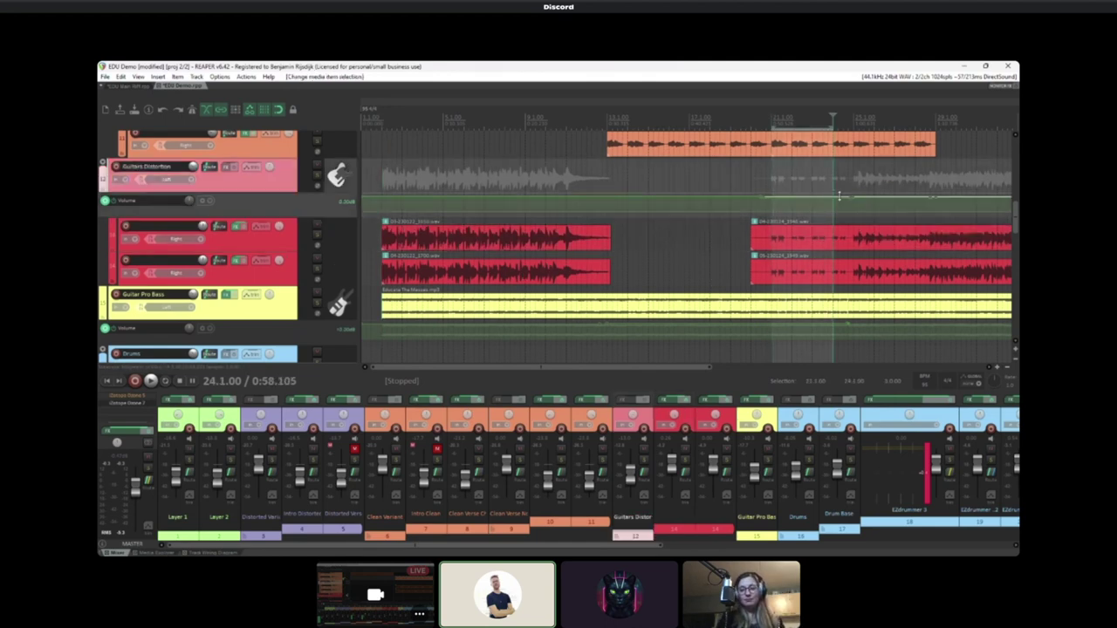
# Select the final media item on each of the two distorted guitar tracks in turn
pyautogui.scroll(-2, 878, 271)
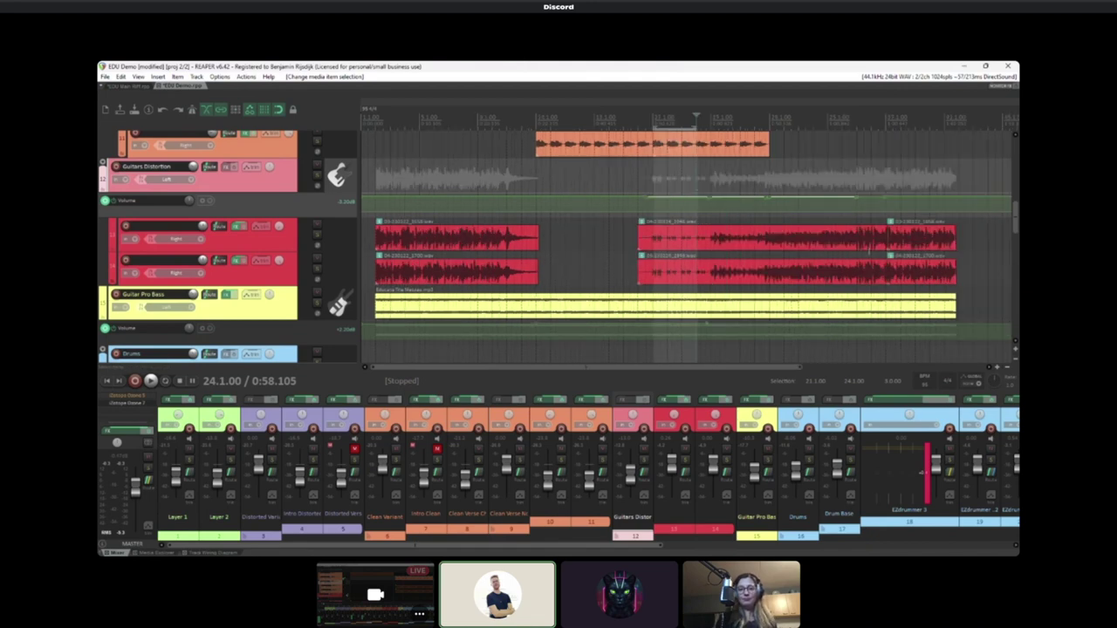
pyautogui.click(912, 240)
pyautogui.click(913, 277)
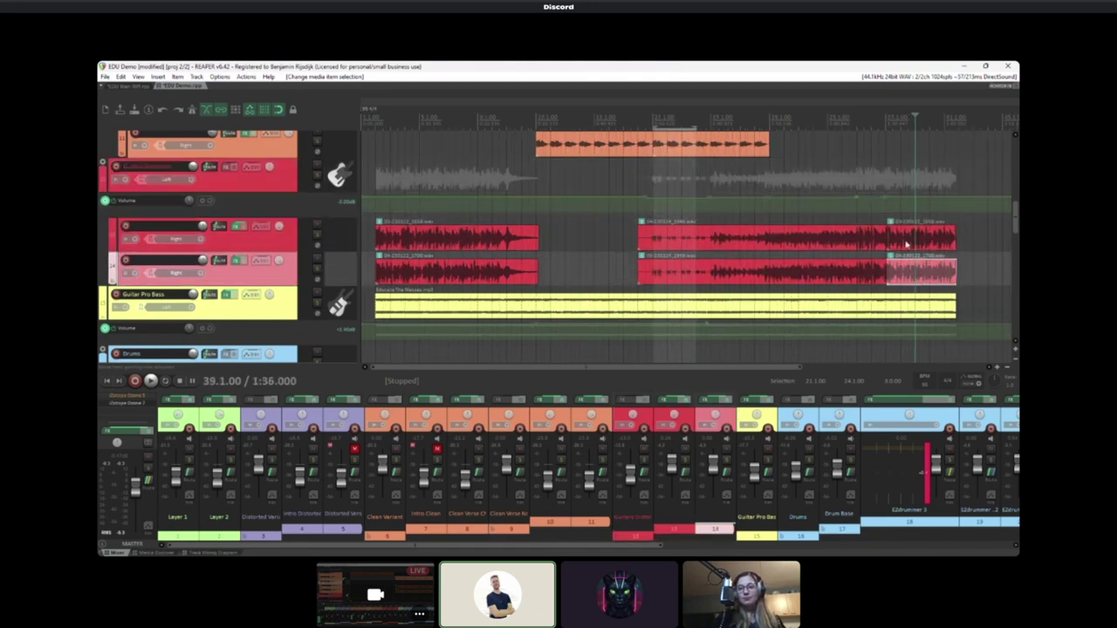
# Select the Guitars Distortion folder and the Guitar Pro Bass track in turn
pyautogui.click(347, 177)
pyautogui.scroll(-2, 342, 232)
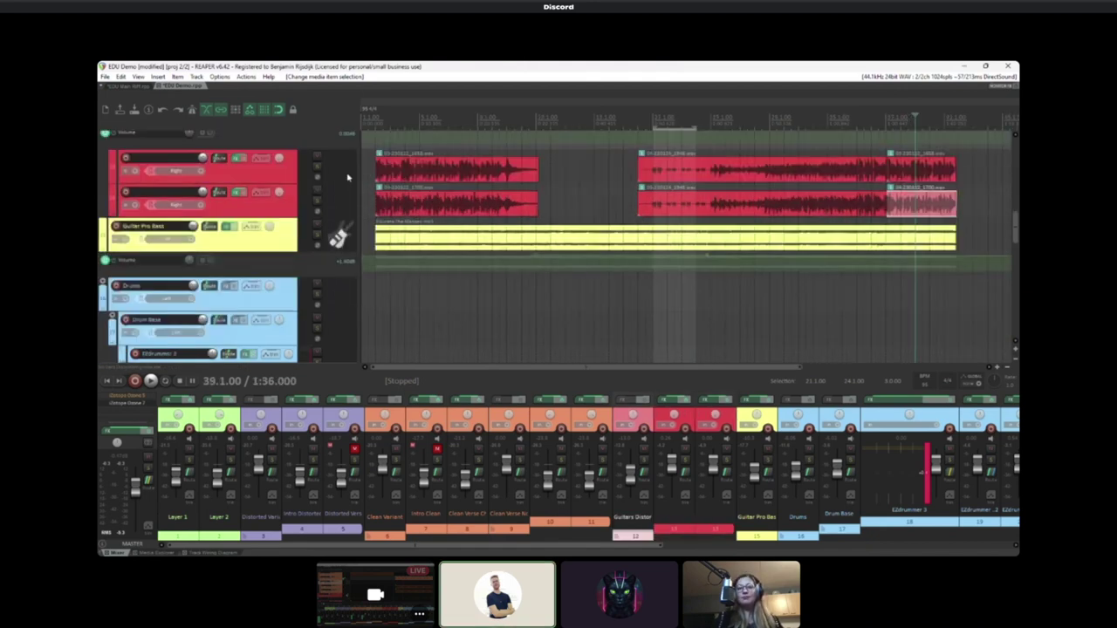
pyautogui.click(342, 234)
pyautogui.scroll(1, 342, 234)
pyautogui.scroll(1, 343, 234)
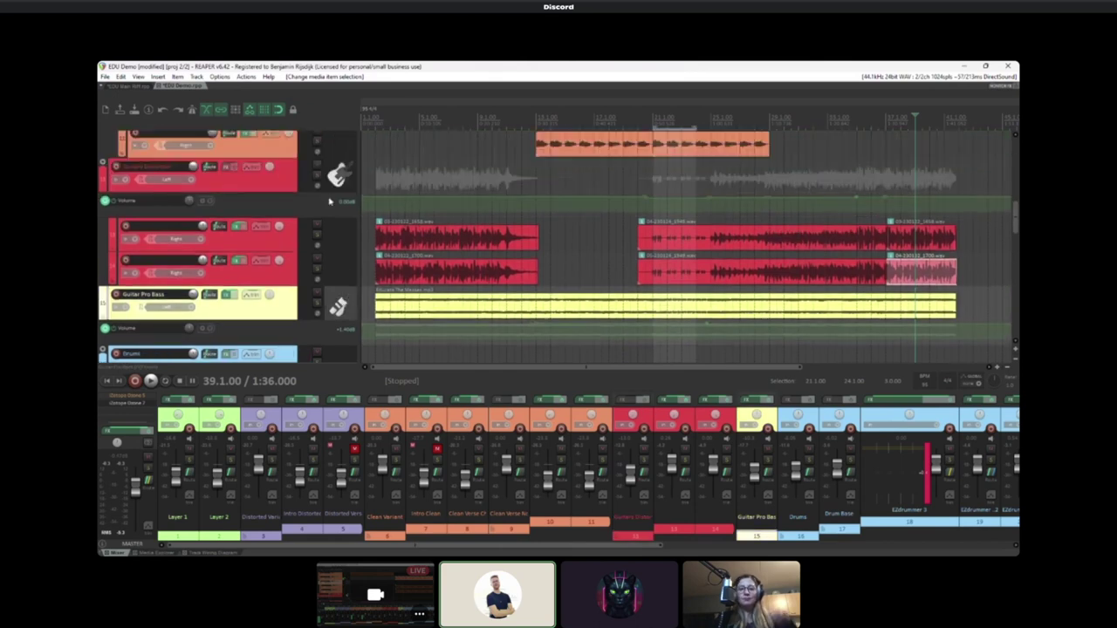
# Select the second clean verse notes track, the Guitars Distortion folder and its upper guitar track in turn
pyautogui.click(336, 174)
pyautogui.click(337, 174)
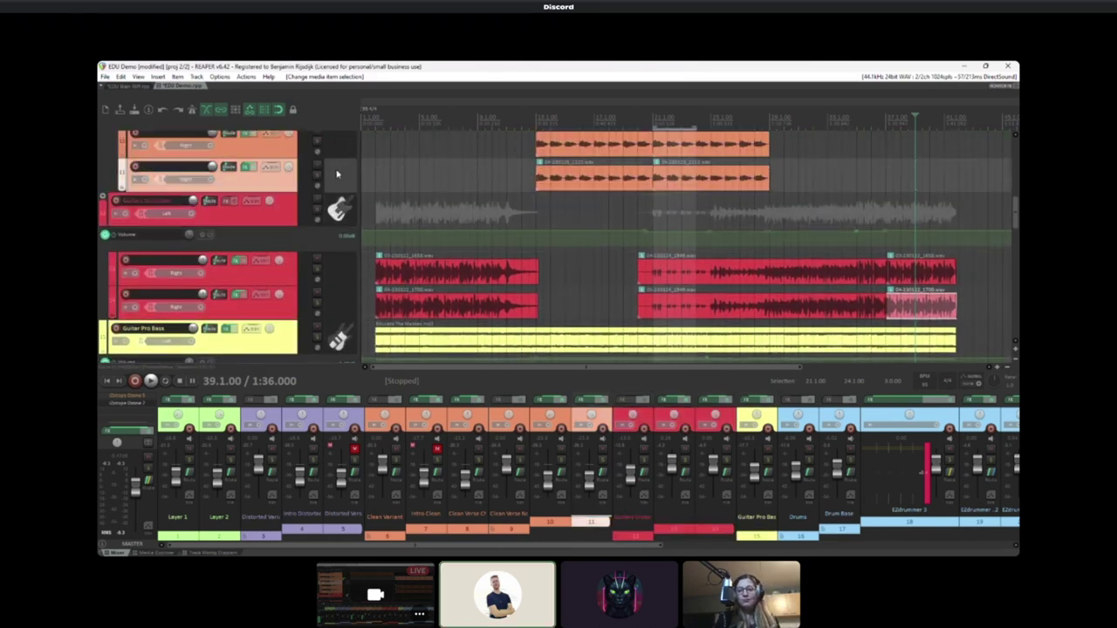
pyautogui.click(339, 216)
pyautogui.click(338, 258)
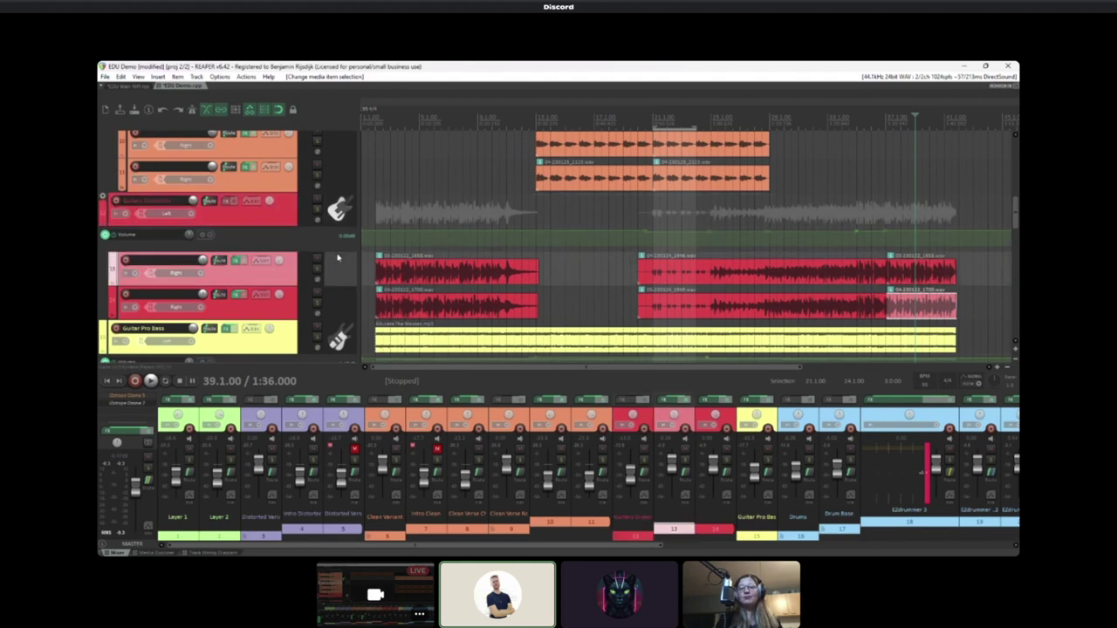
# Place the edit cursor at 2.1.00 at the start of the distorted guitar items and select the lower distorted guitar track
pyautogui.click(381, 276)
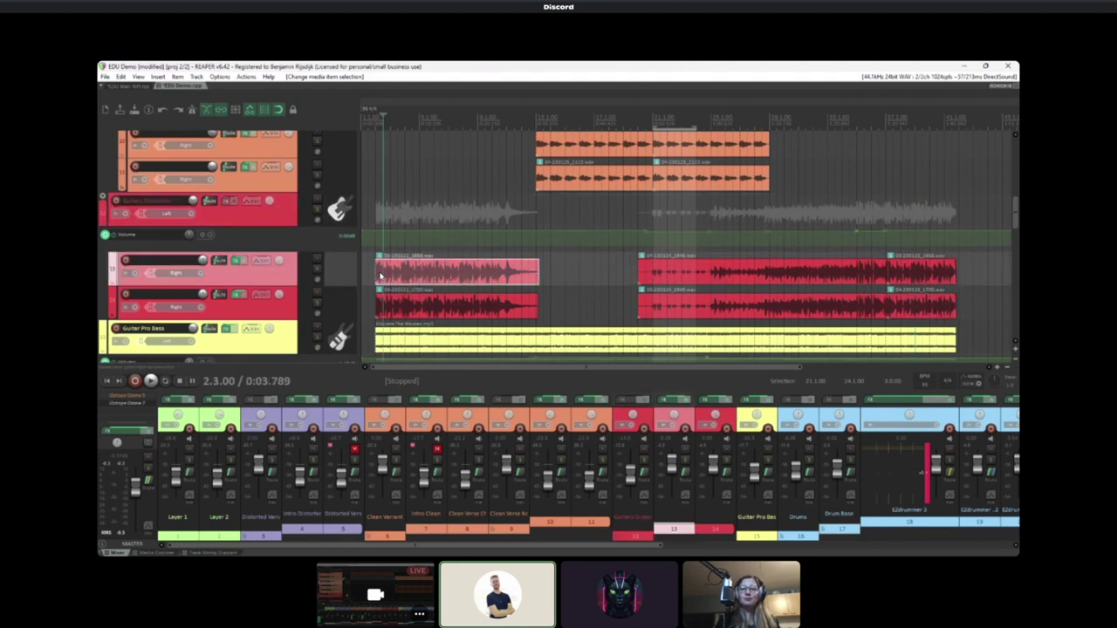
pyautogui.click(339, 273)
pyautogui.click(331, 312)
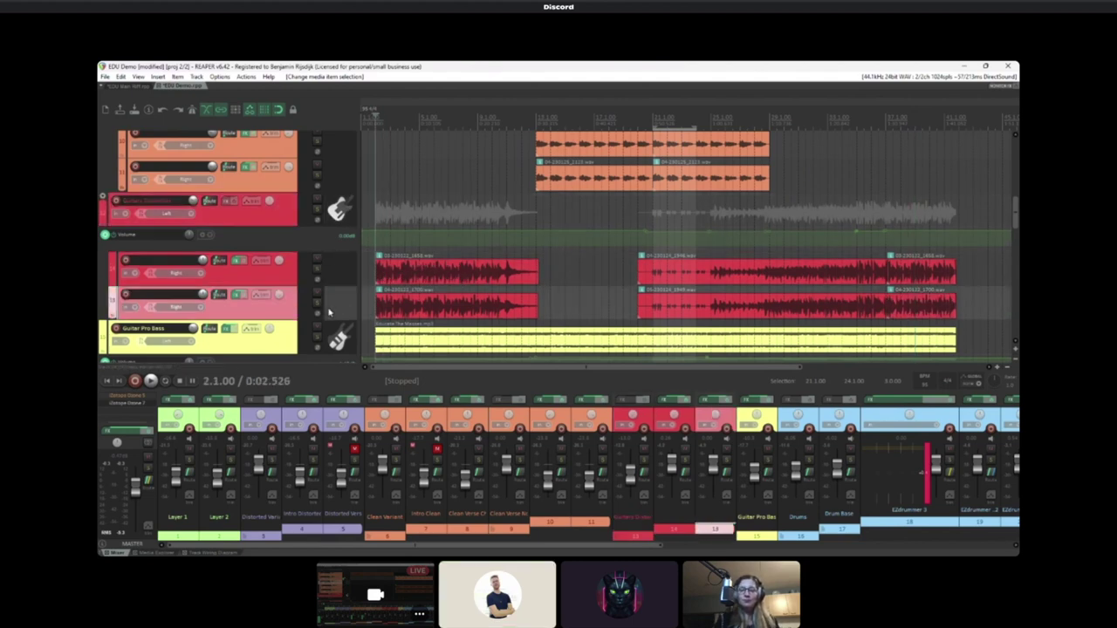
pyautogui.scroll(-1, 331, 311)
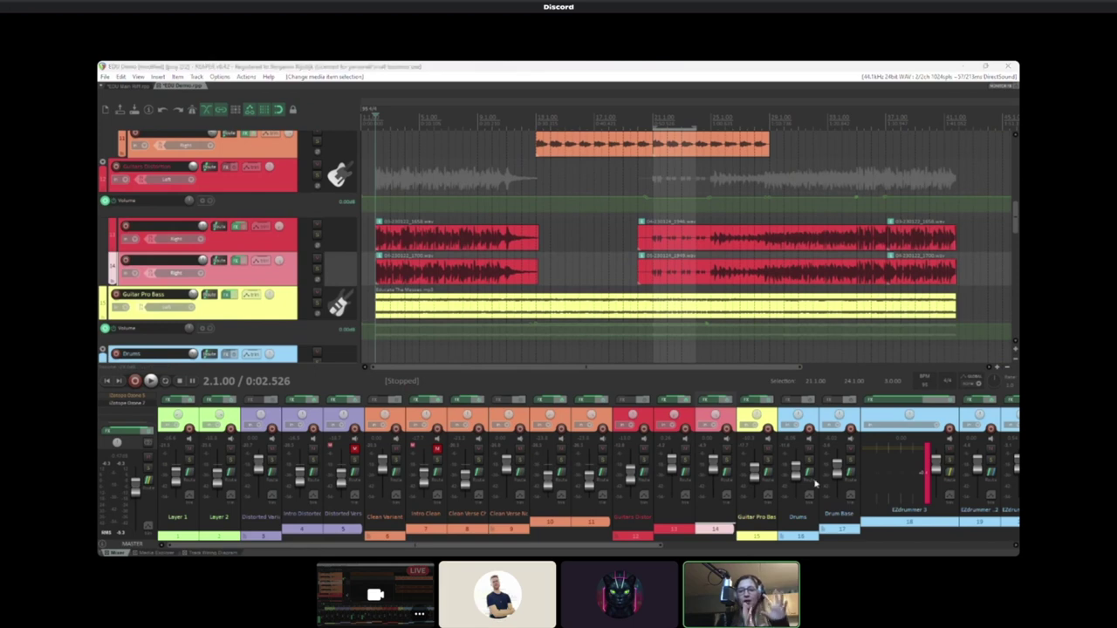
# Undo the last media item selection change and select the Guitars Distortion folder
pyautogui.hotkey('ctrl', 'z')
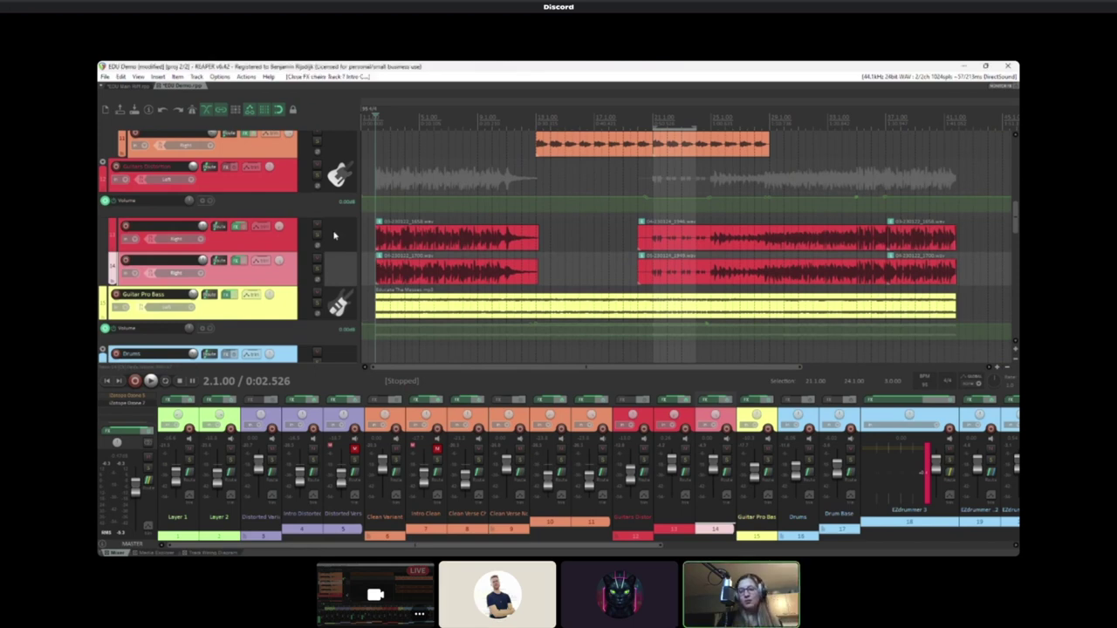
pyautogui.scroll(1, 337, 231)
pyautogui.click(337, 209)
pyautogui.scroll(-1, 336, 210)
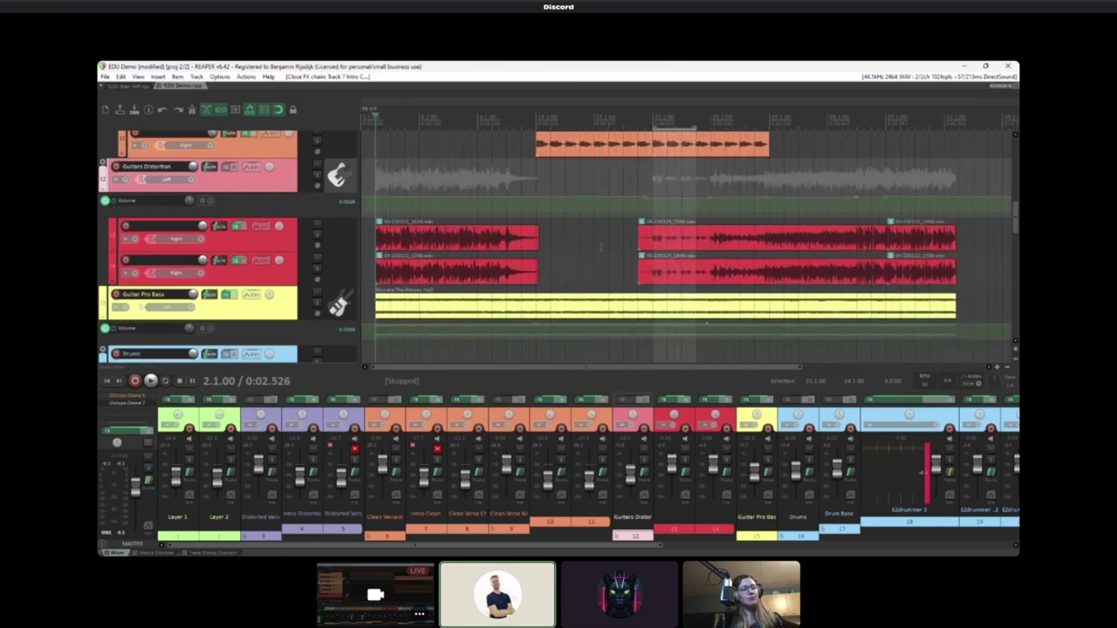
# Compare the clean verse guitar tracks with the distorted ones and select the Clean Verse Notes folder
pyautogui.scroll(5, 345, 185)
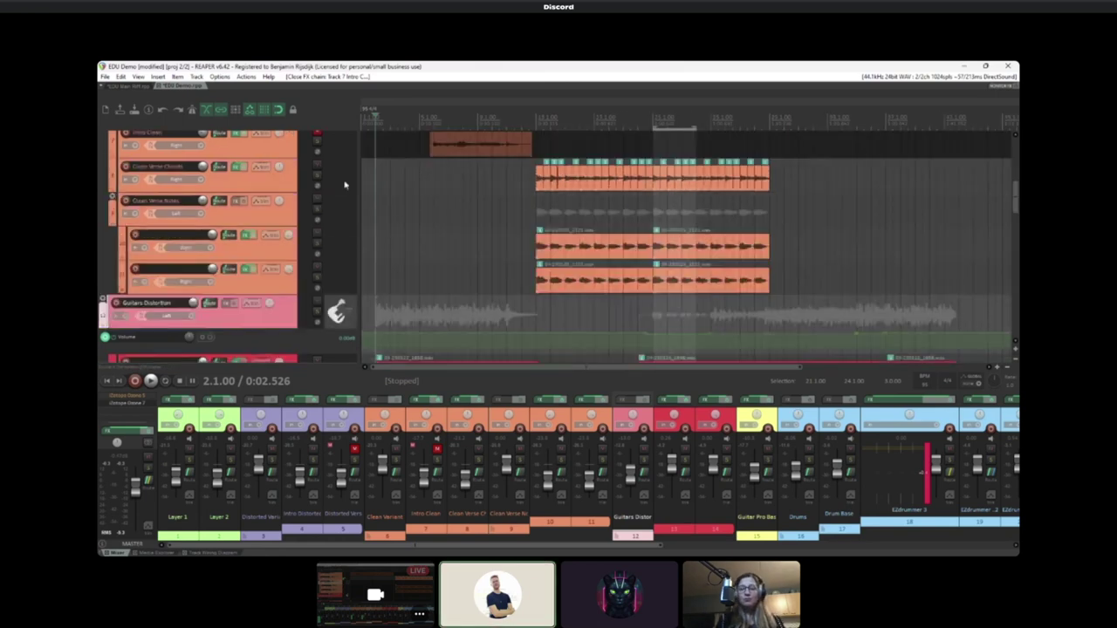
pyautogui.scroll(-3, 345, 185)
pyautogui.scroll(1, 337, 279)
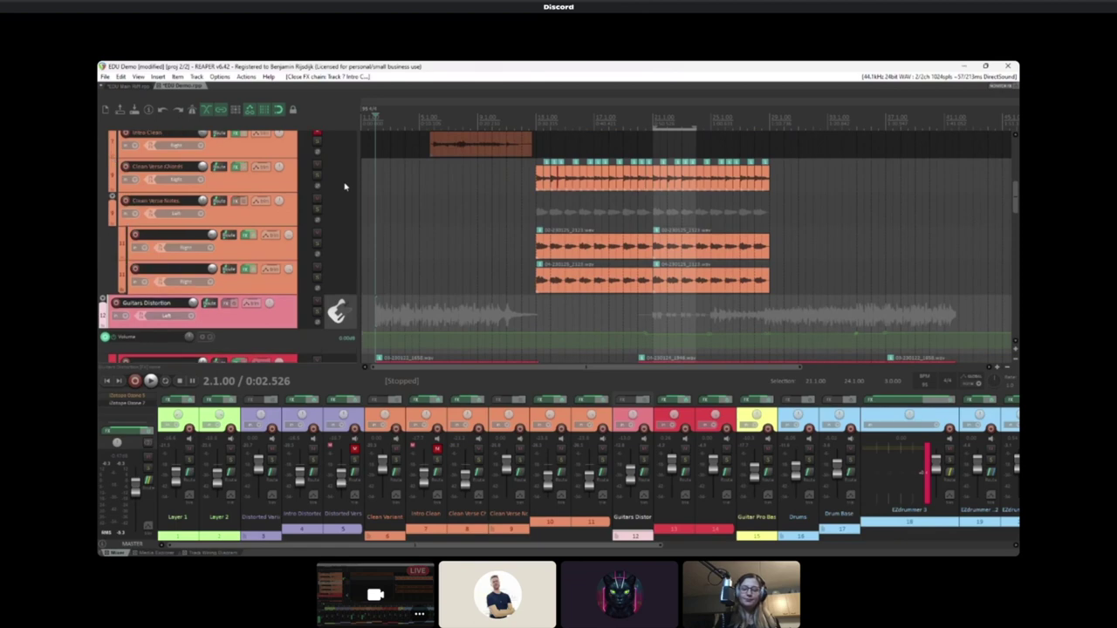
pyautogui.scroll(-4, 349, 219)
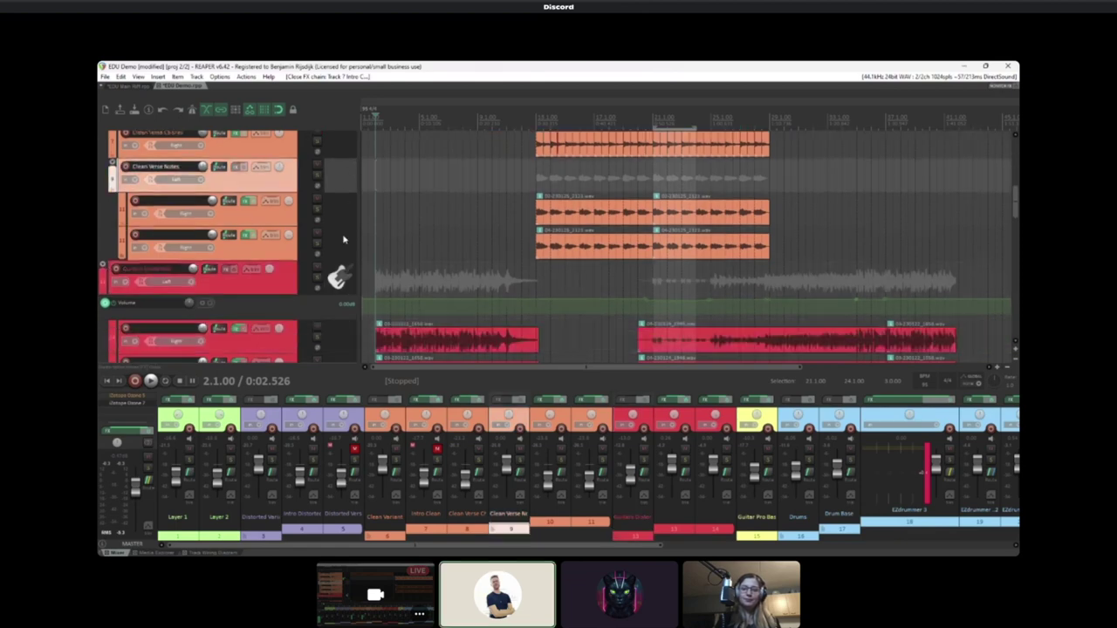
# Select the two distorted guitar tracks together, and reduce the selection to the upper one
pyautogui.click(343, 239)
pyautogui.keyDown('shift'); pyautogui.click(341, 268); pyautogui.keyUp('shift')
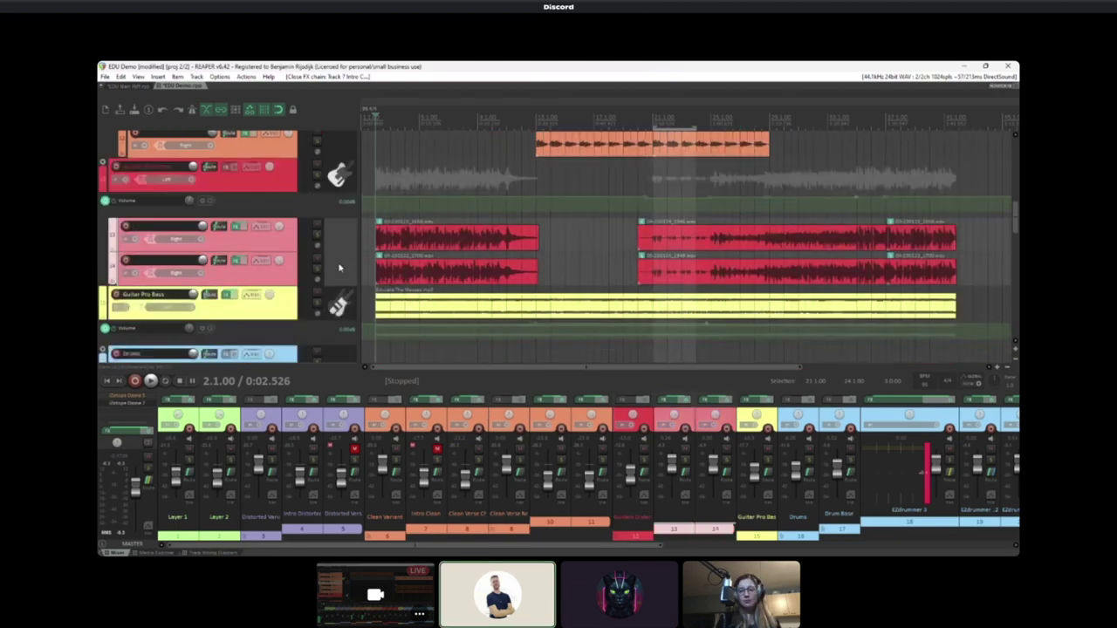
pyautogui.click(337, 253)
pyautogui.keyDown('shift'); pyautogui.click(338, 267); pyautogui.keyUp('shift')
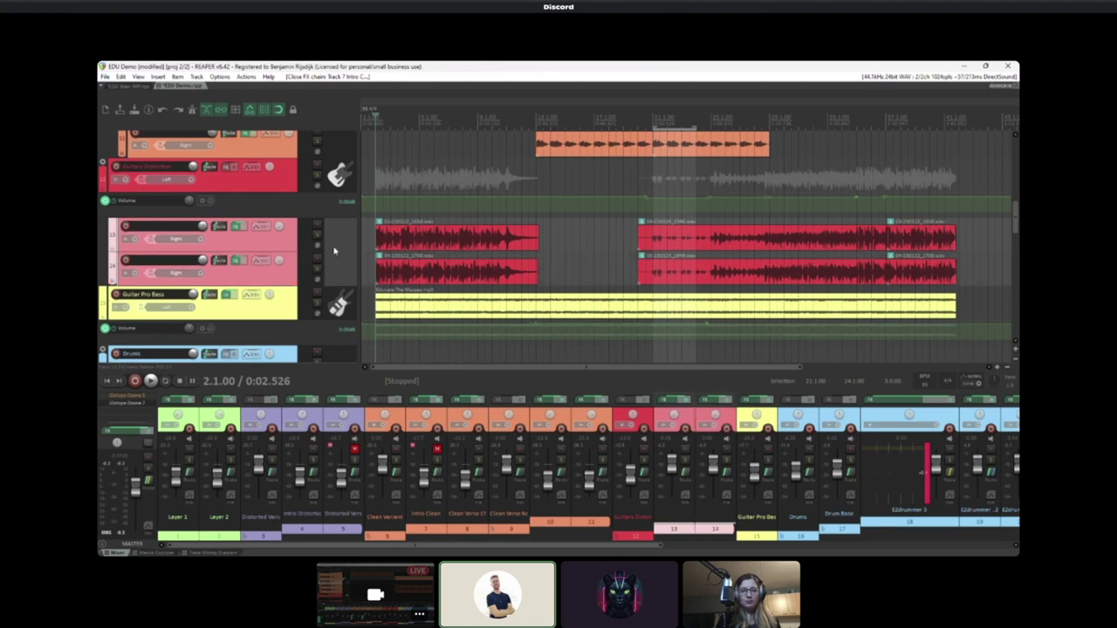
pyautogui.click(335, 255)
pyautogui.scroll(-2, 336, 258)
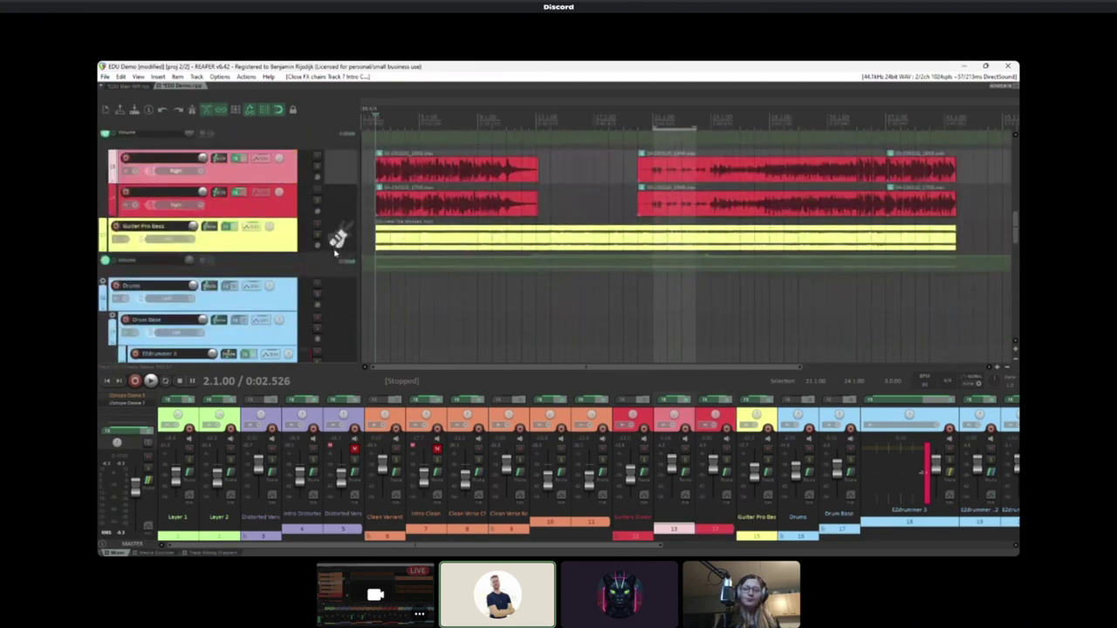
# Select the Guitar Pro Bass track, the distorted guitar tracks above it and the Guitars Distortion folder in turn
pyautogui.click(338, 239)
pyautogui.keyDown('shift'); pyautogui.click(328, 205); pyautogui.keyUp('shift')
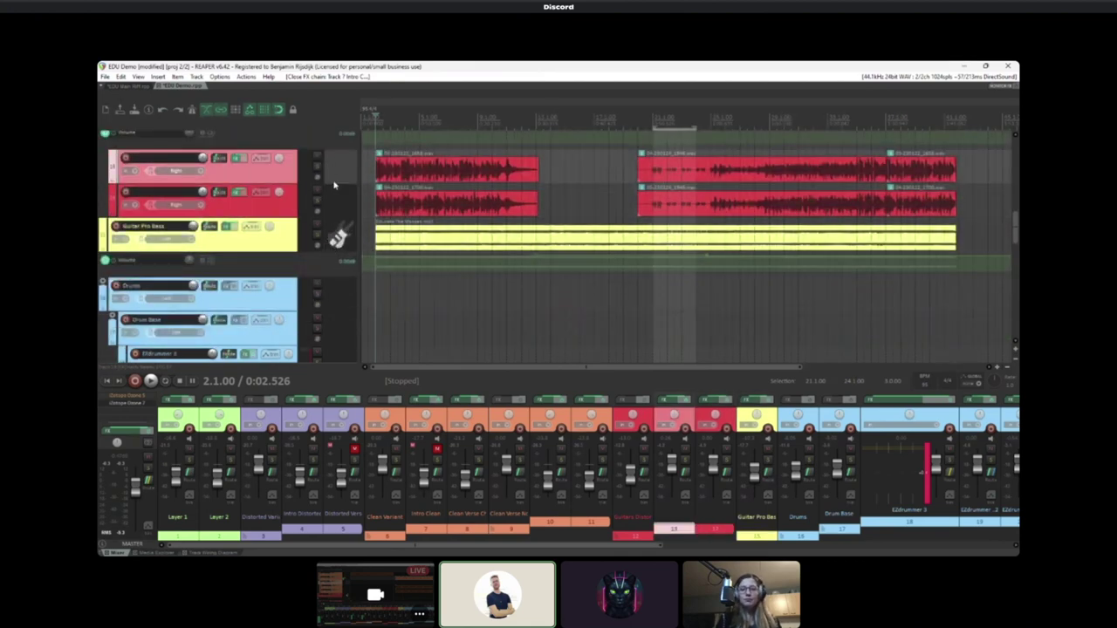
pyautogui.keyDown('shift'); pyautogui.click(331, 175); pyautogui.keyUp('shift')
pyautogui.scroll(2, 340, 171)
pyautogui.click(346, 147)
pyautogui.scroll(4, 347, 170)
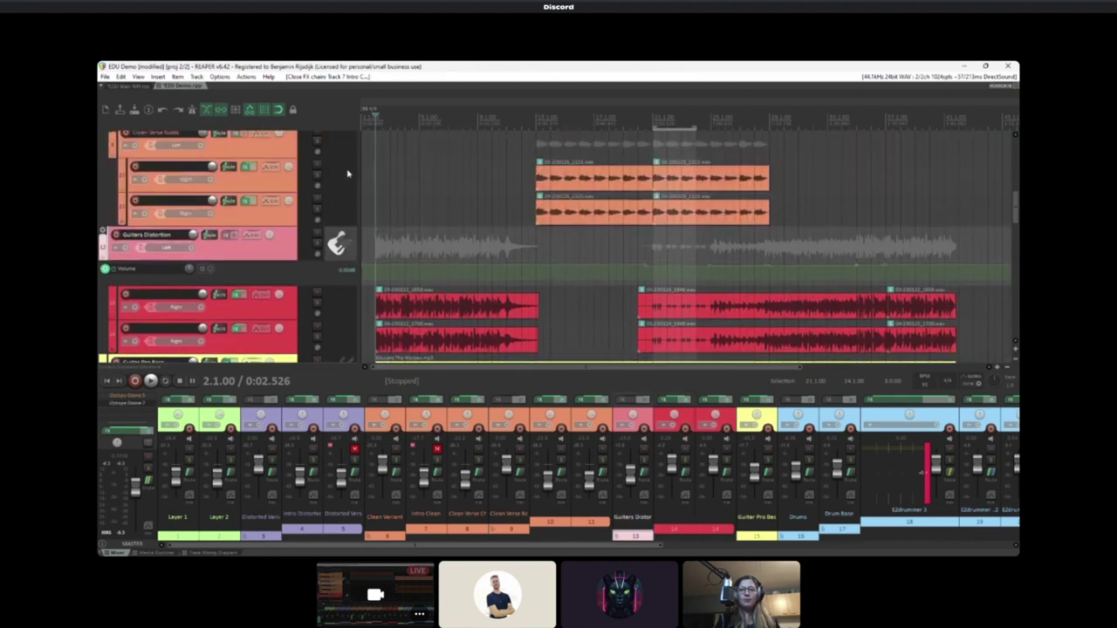
# Select the Clean Verse Notes folder and examine the distorted guitar and bass tracks beneath it
pyautogui.click(348, 173)
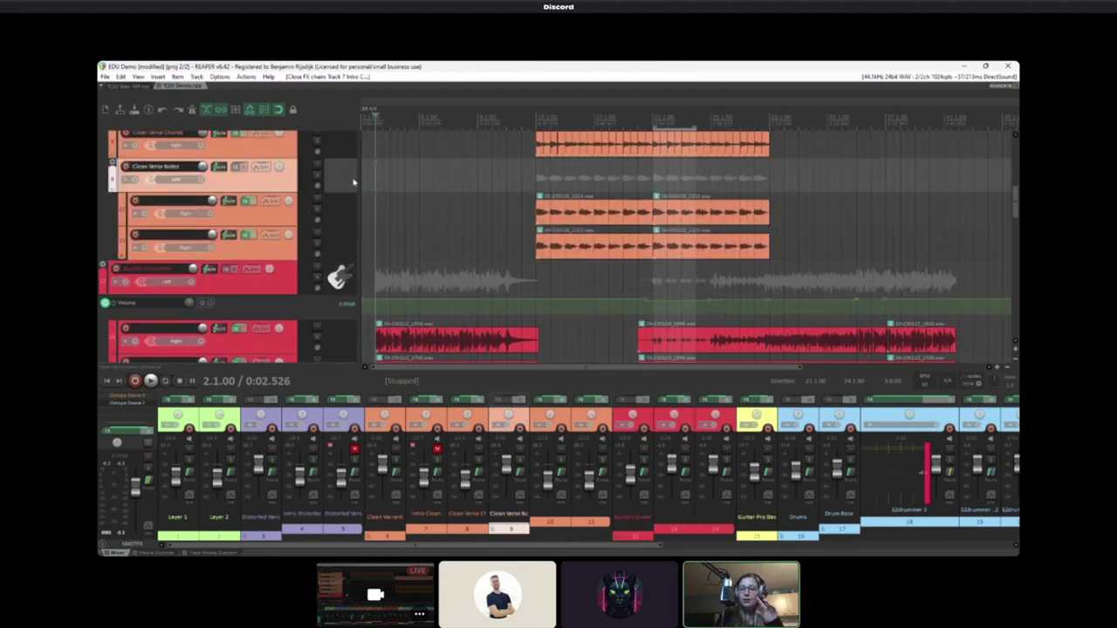
pyautogui.scroll(-2, 354, 182)
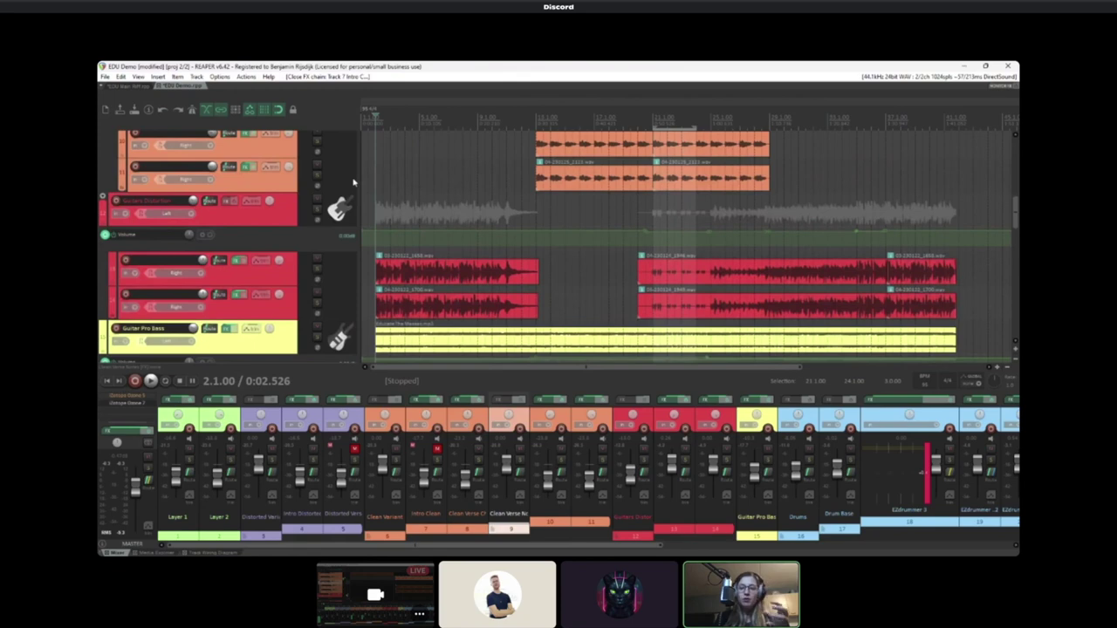
pyautogui.scroll(-1, 353, 182)
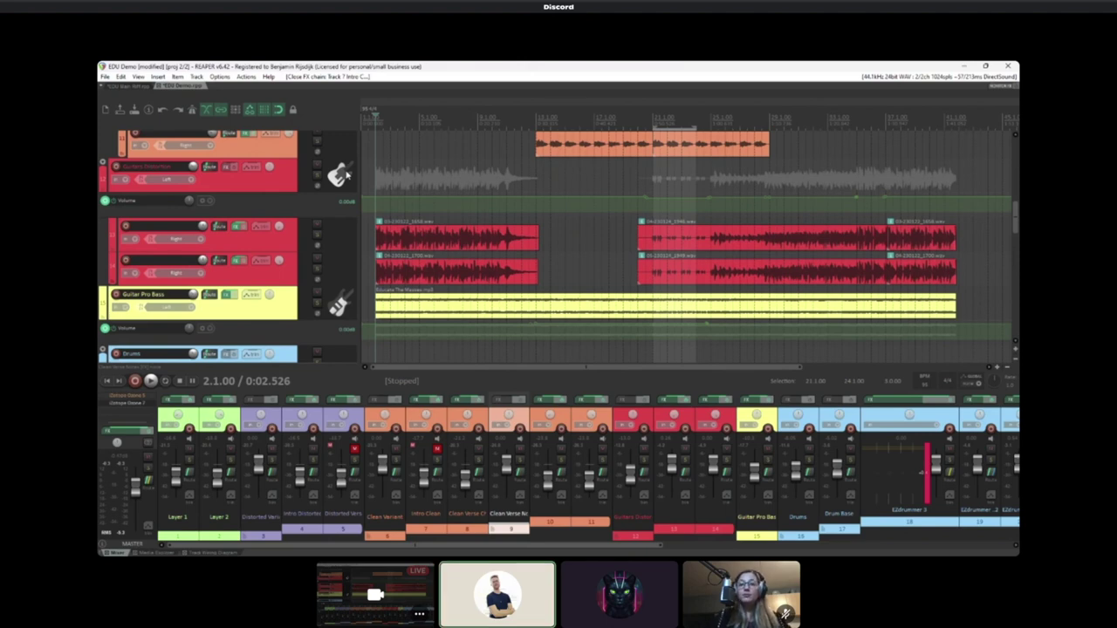
# Look through the tracks between the distorted verse guitars and the drums, selecting the Clean Variant folder and the upper Clean Verse Notes guitar track
pyautogui.scroll(2, 336, 179)
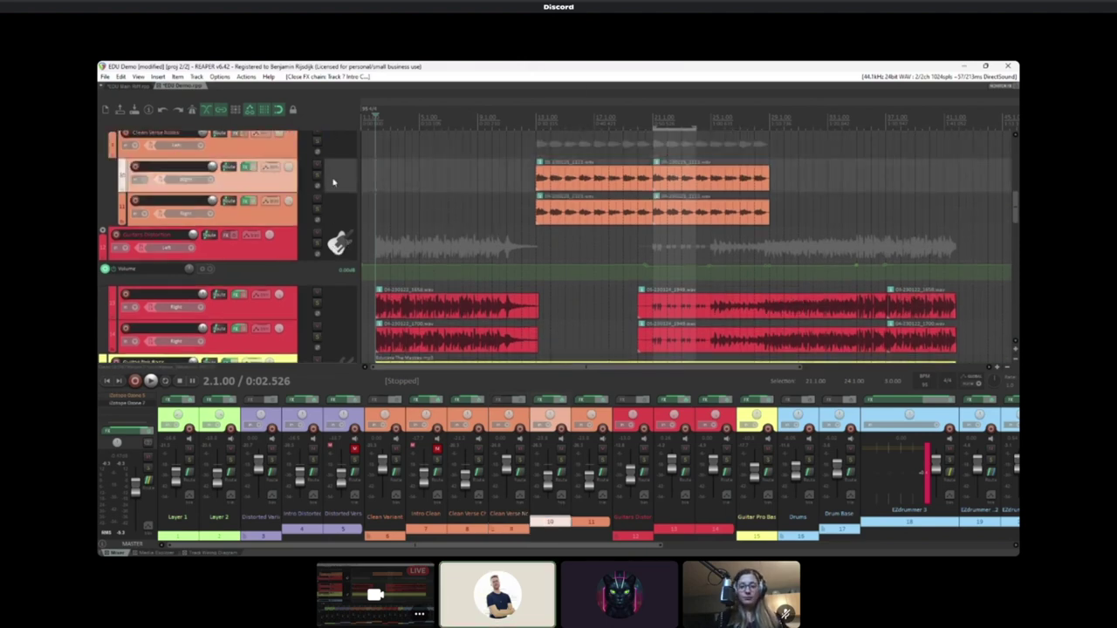
pyautogui.scroll(4, 333, 182)
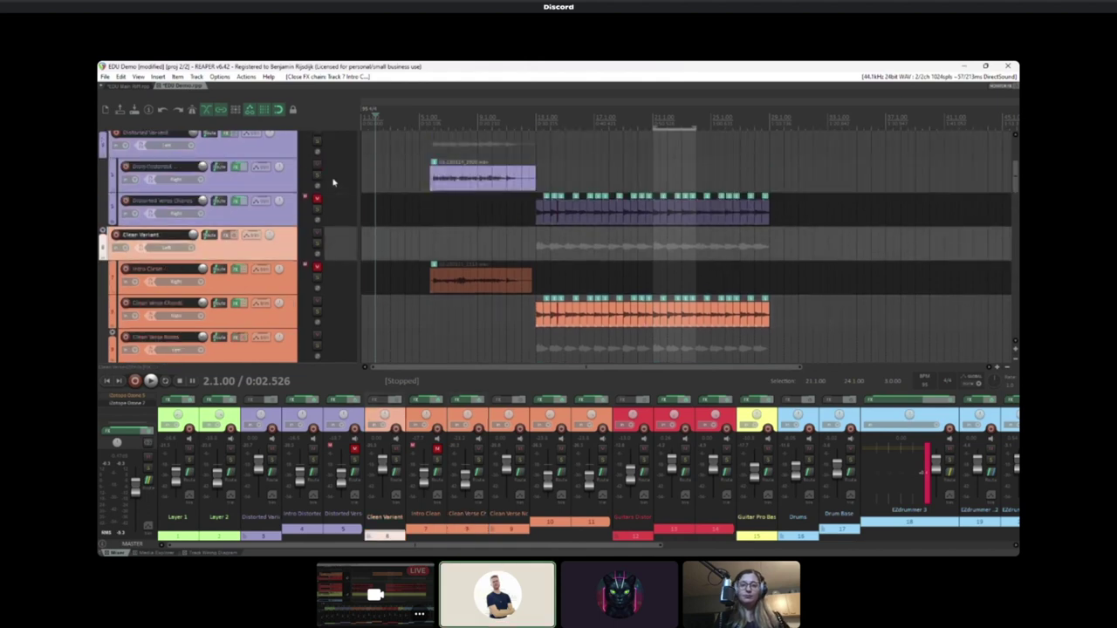
pyautogui.scroll(3, 332, 182)
pyautogui.scroll(-10, 332, 182)
pyautogui.scroll(-4, 333, 180)
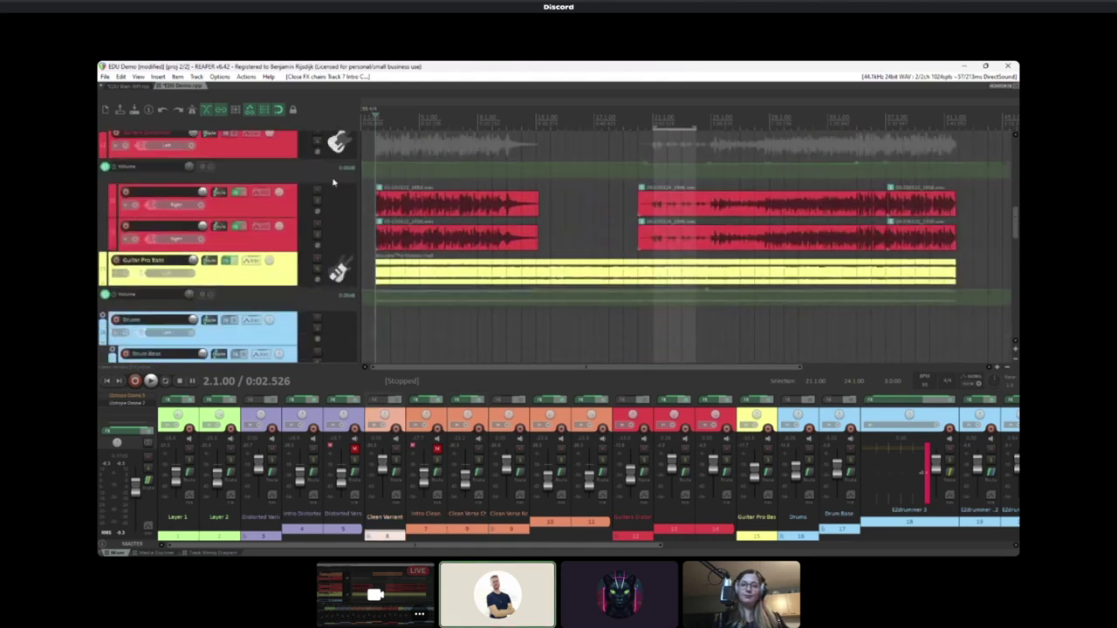
pyautogui.scroll(5, 333, 182)
pyautogui.scroll(2, 333, 181)
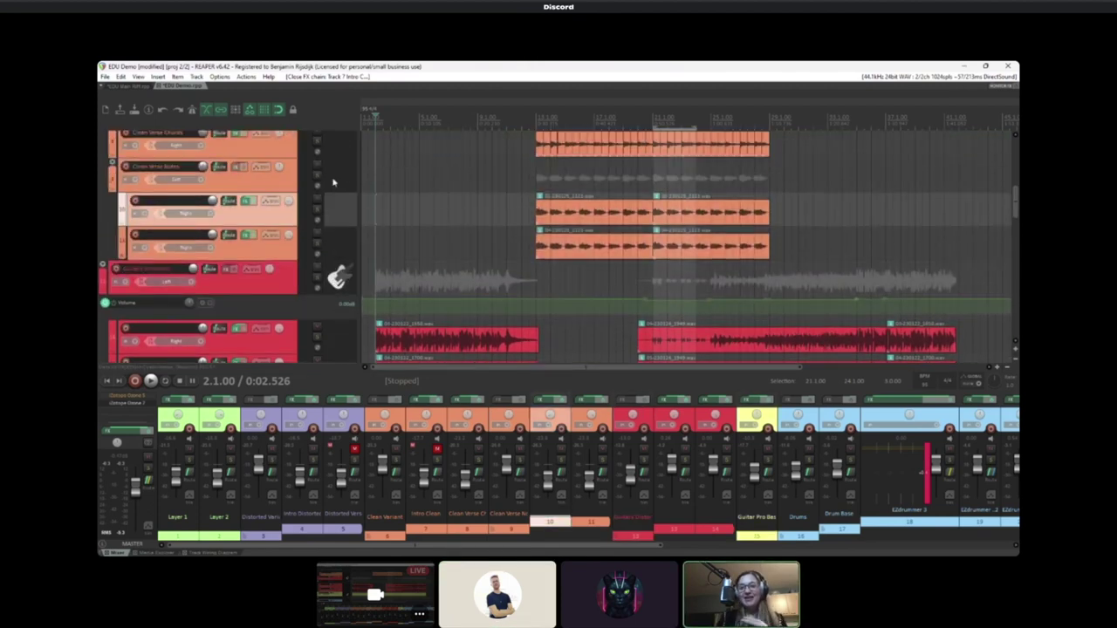
# Select the Clean Verse Notes folder again, and switch from REAPER to another open window
pyautogui.click(333, 181)
pyautogui.scroll(1, 333, 182)
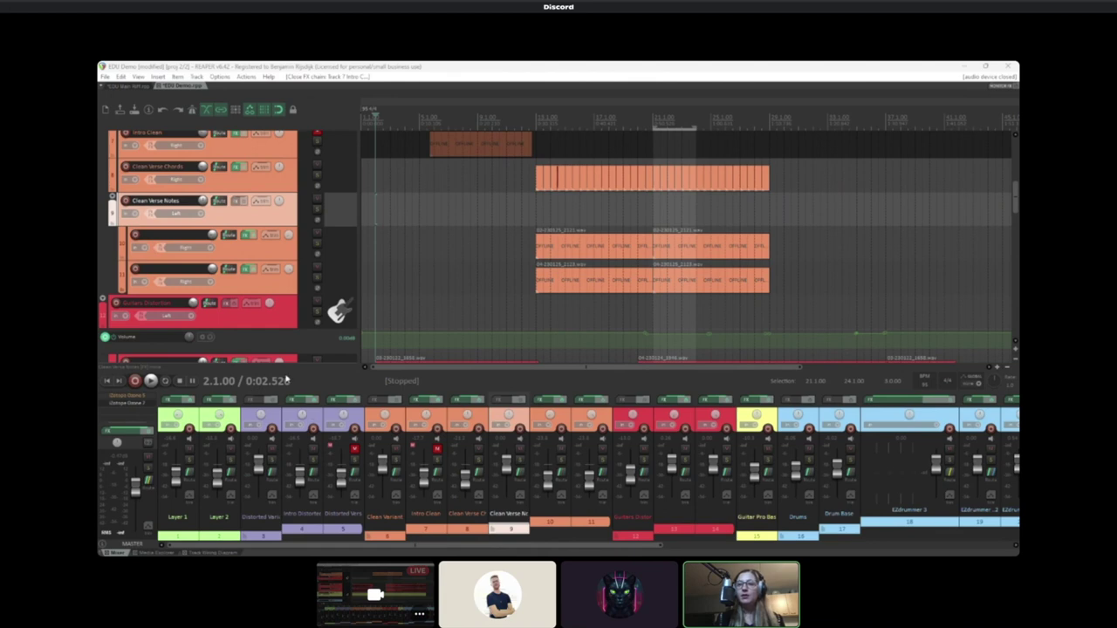
pyautogui.moveTo(222, 325)
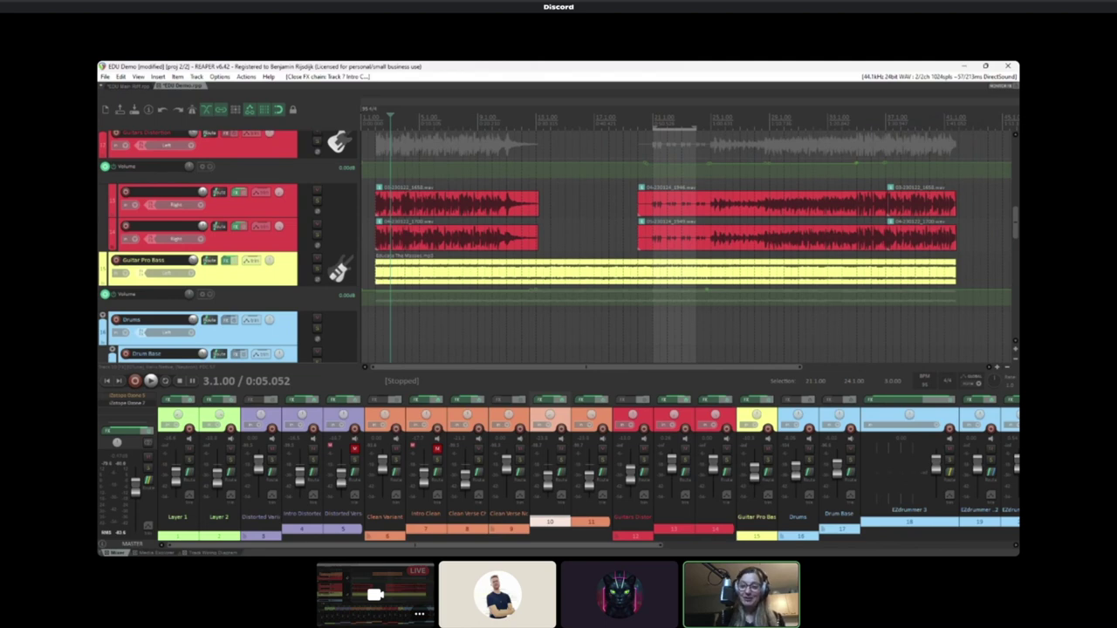
pyautogui.hotkey('alt', 'Tab')
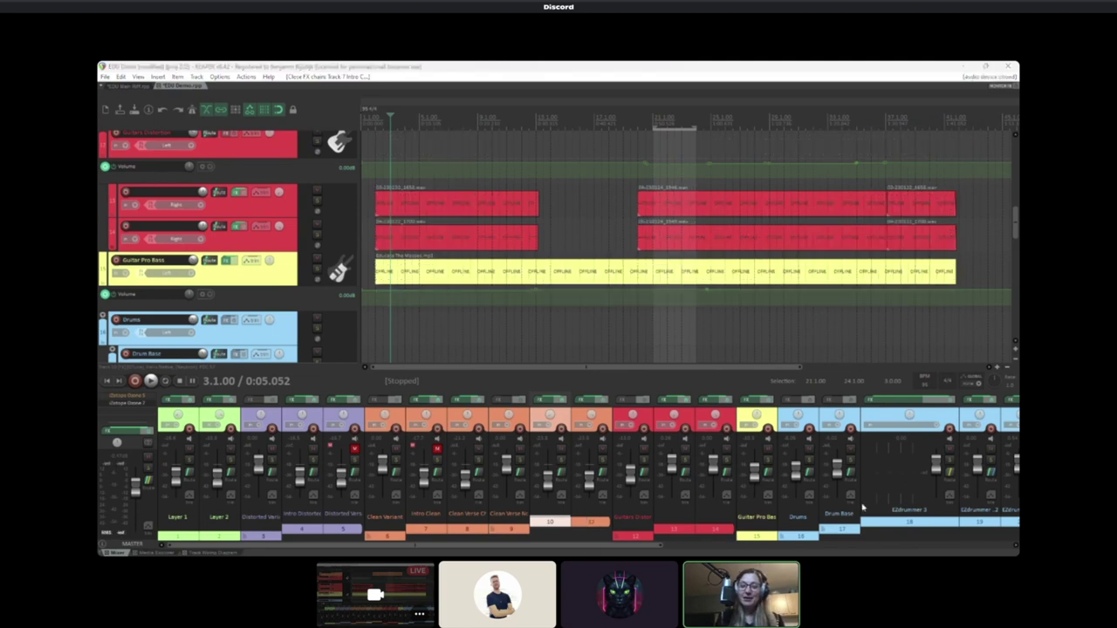